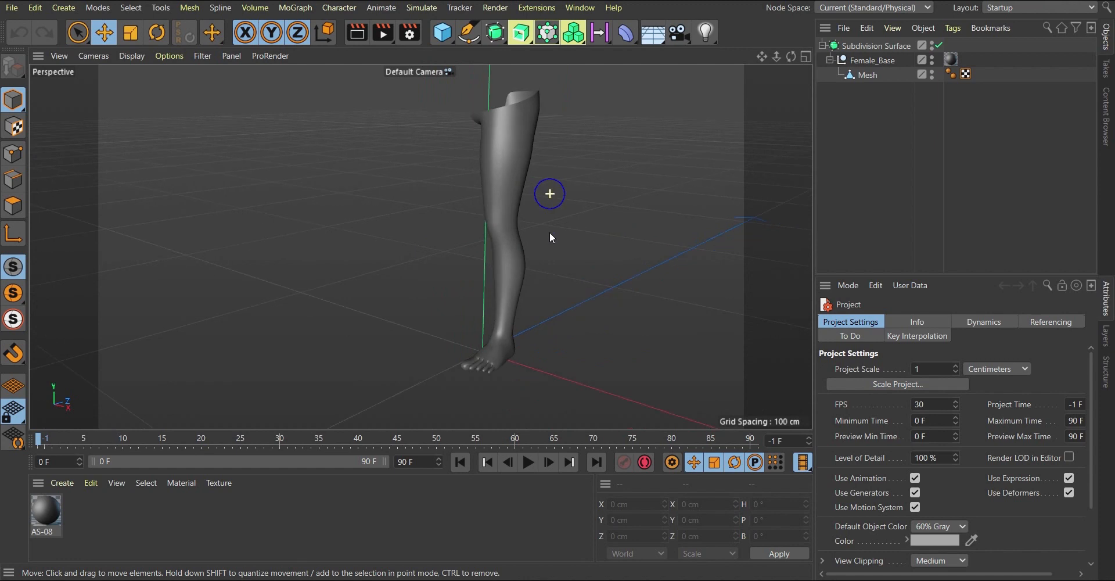
Switch to the Right view framed on the leg, float the Character commands as a palette, and activate the Joint Tool with its modifiers expanded.
{"action": "scroll", "coordinate": [551, 205], "scroll_direction": "up", "scroll_amount": 2}
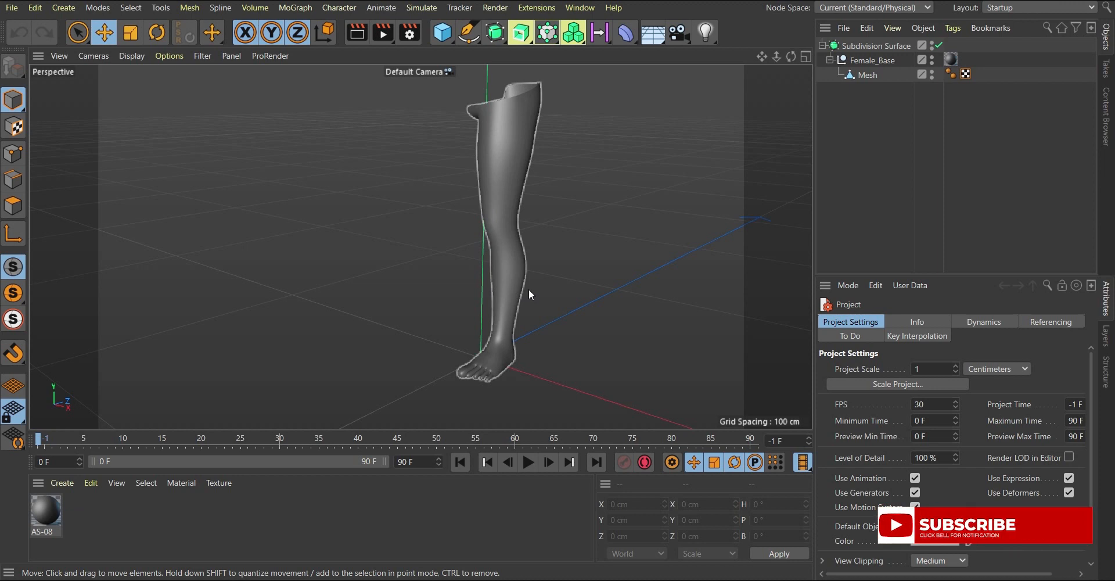
{"action": "key", "text": "F3"}
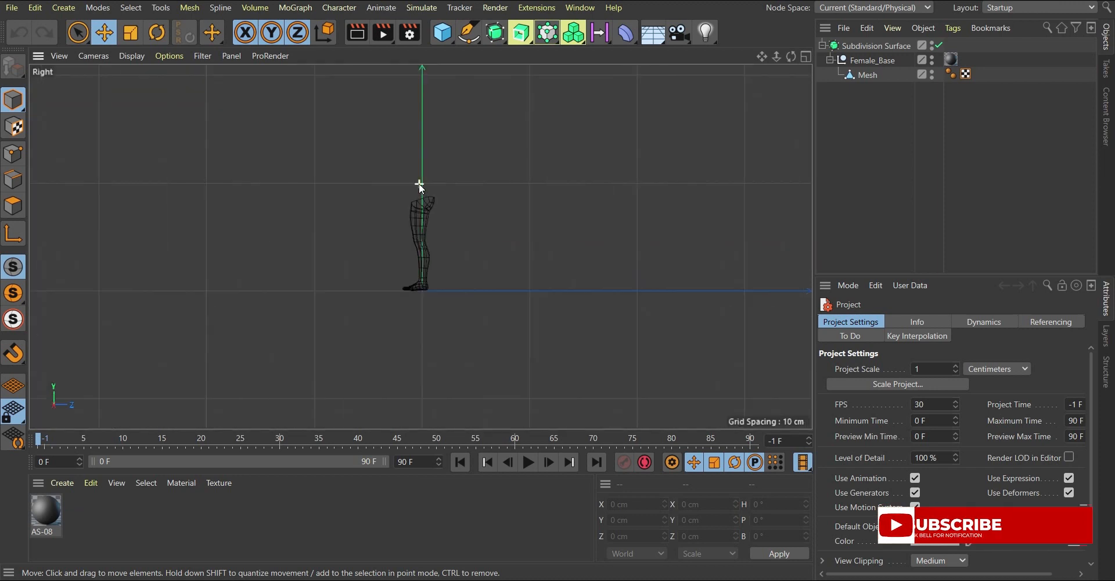
{"action": "scroll", "coordinate": [437, 205], "scroll_direction": "up", "scroll_amount": 2}
{"action": "middle_click_drag", "start_coordinate": [415, 244], "coordinate": [458, 223], "text": "alt"}
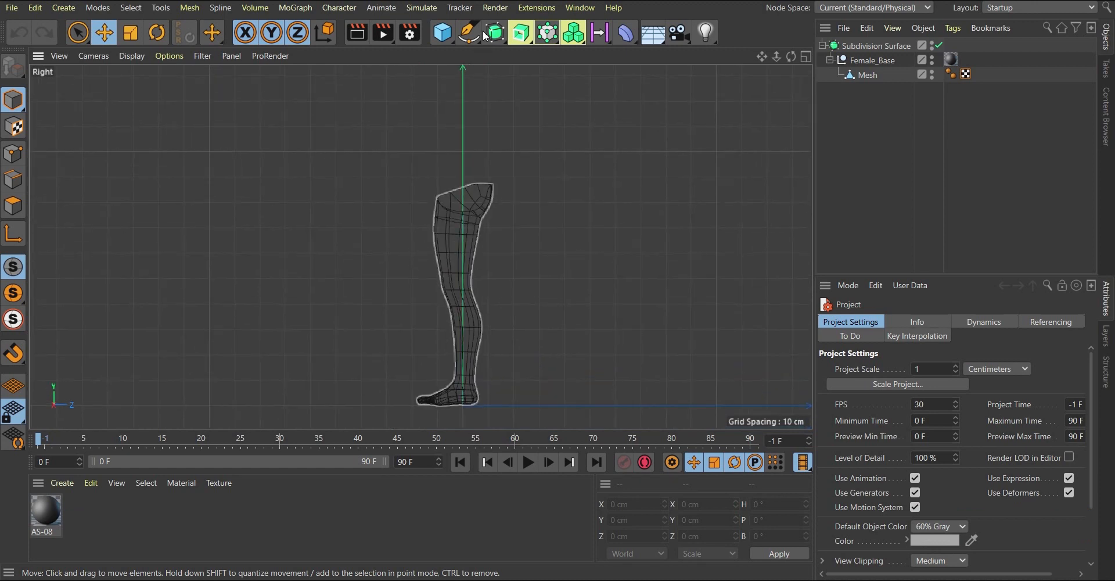
{"action": "left_click", "coordinate": [338, 8]}
{"action": "left_click_drag", "start_coordinate": [372, 9], "coordinate": [115, 85]}
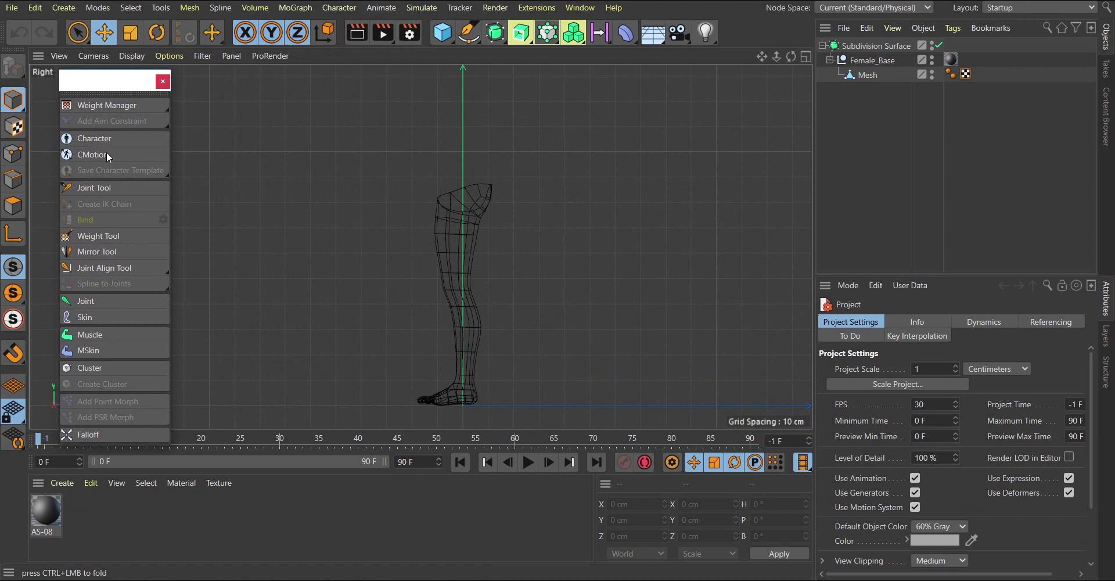
{"action": "left_click", "coordinate": [92, 189]}
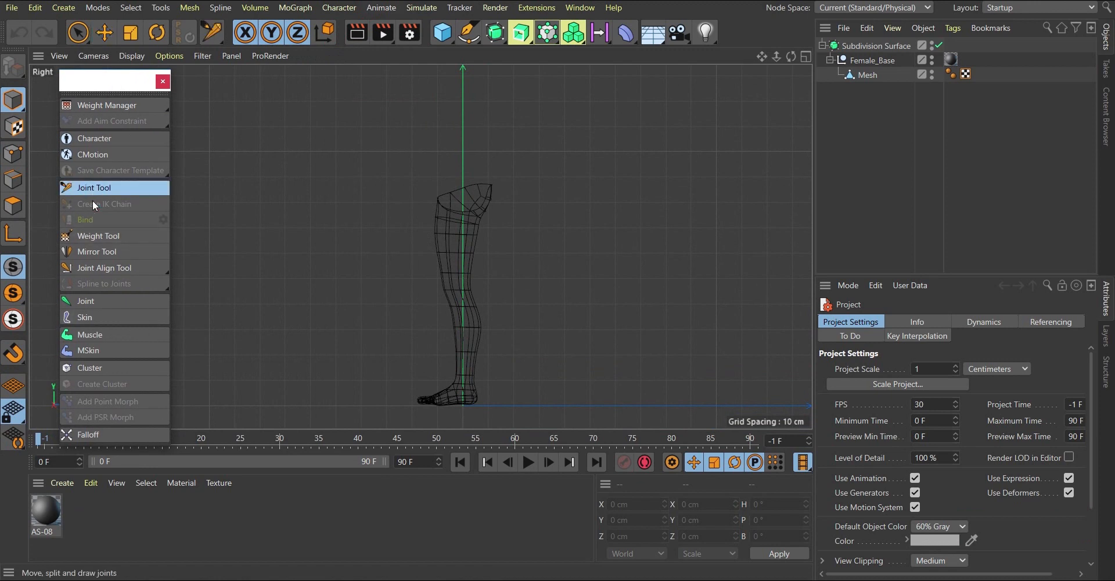
{"action": "left_click", "coordinate": [831, 432]}
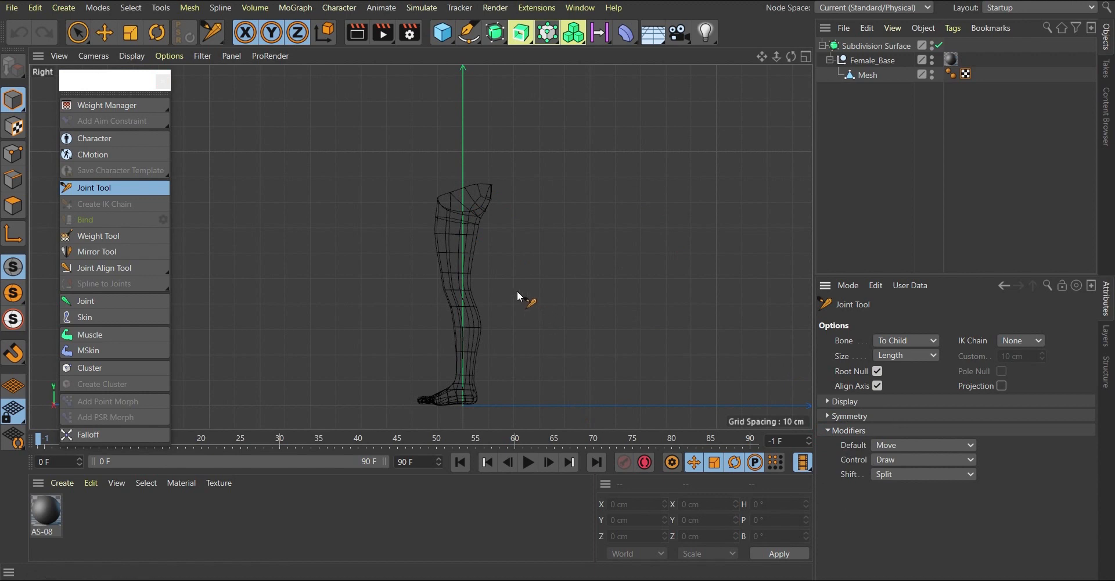
Place a joint at the hip and enable the display of joints in the viewport filter.
{"action": "left_click", "coordinate": [465, 194], "text": "ctrl"}
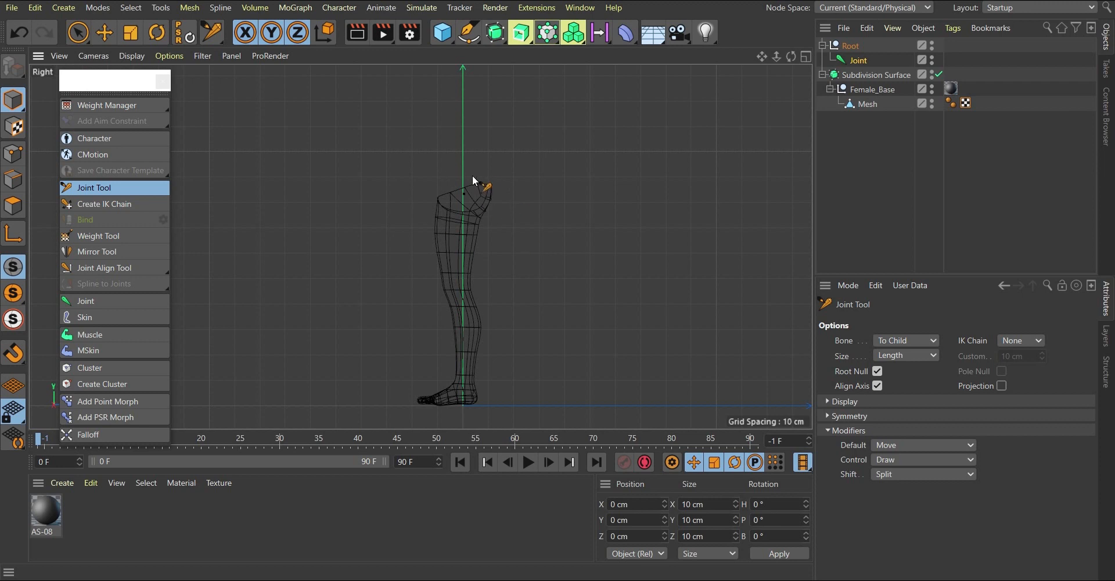
{"action": "left_click", "coordinate": [203, 56]}
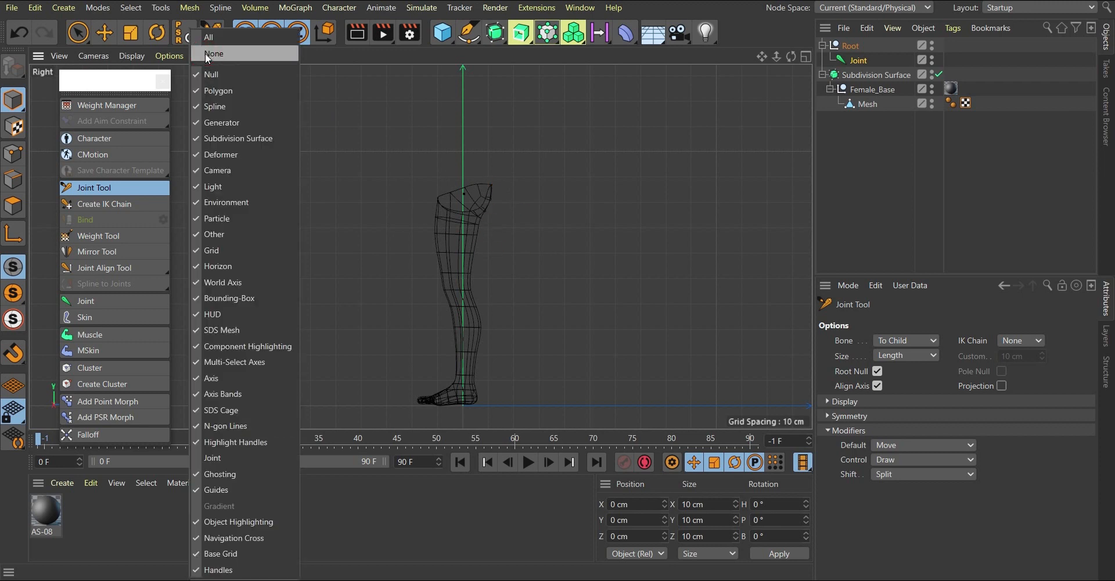
{"action": "left_click", "coordinate": [212, 458]}
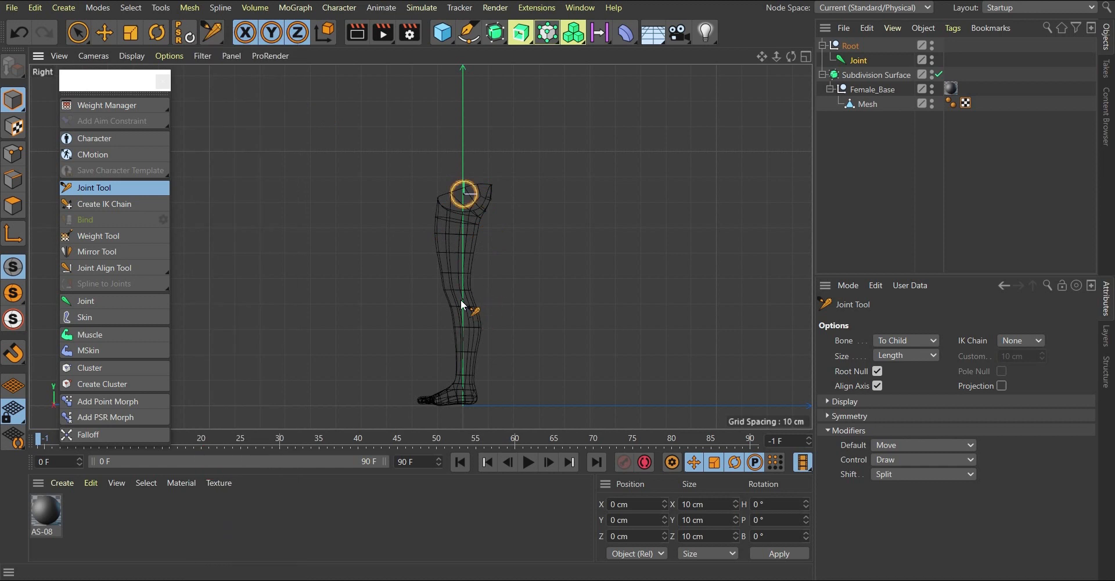
Continue the joint chain from the hip with joints at the knee, the ankle and the tip of the toes.
{"action": "left_click", "coordinate": [450, 288], "text": "ctrl"}
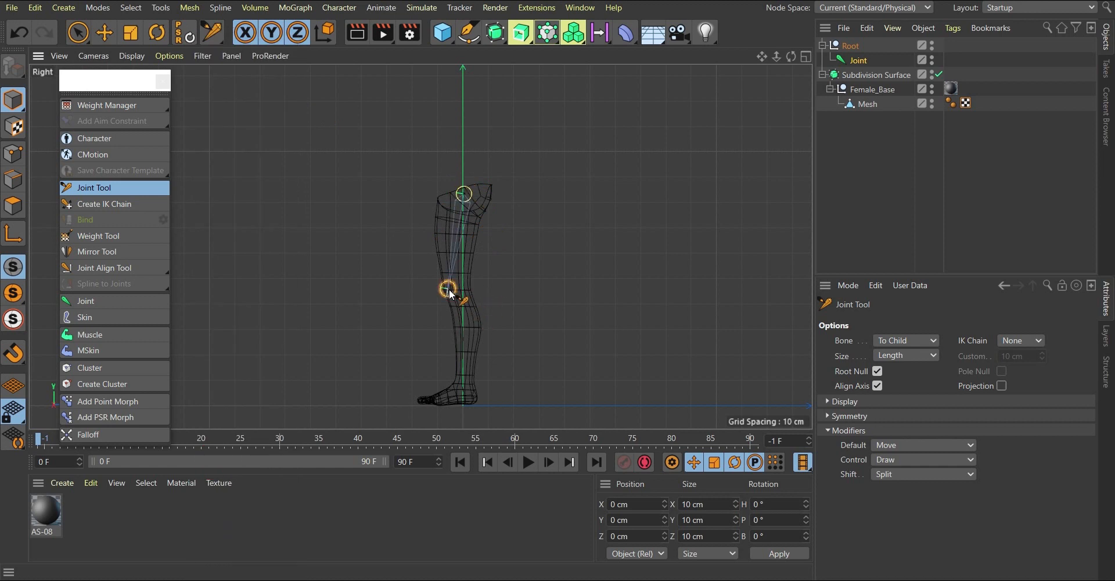
{"action": "left_click", "coordinate": [465, 390], "text": "ctrl"}
{"action": "scroll", "coordinate": [453, 399], "scroll_direction": "up", "scroll_amount": 2}
{"action": "scroll", "coordinate": [453, 398], "scroll_direction": "up", "scroll_amount": 4}
{"action": "scroll", "coordinate": [504, 302], "scroll_direction": "down", "scroll_amount": 5}
{"action": "middle_click_drag", "start_coordinate": [486, 308], "coordinate": [507, 181], "text": "alt"}
{"action": "scroll", "coordinate": [507, 242], "scroll_direction": "up", "scroll_amount": 4}
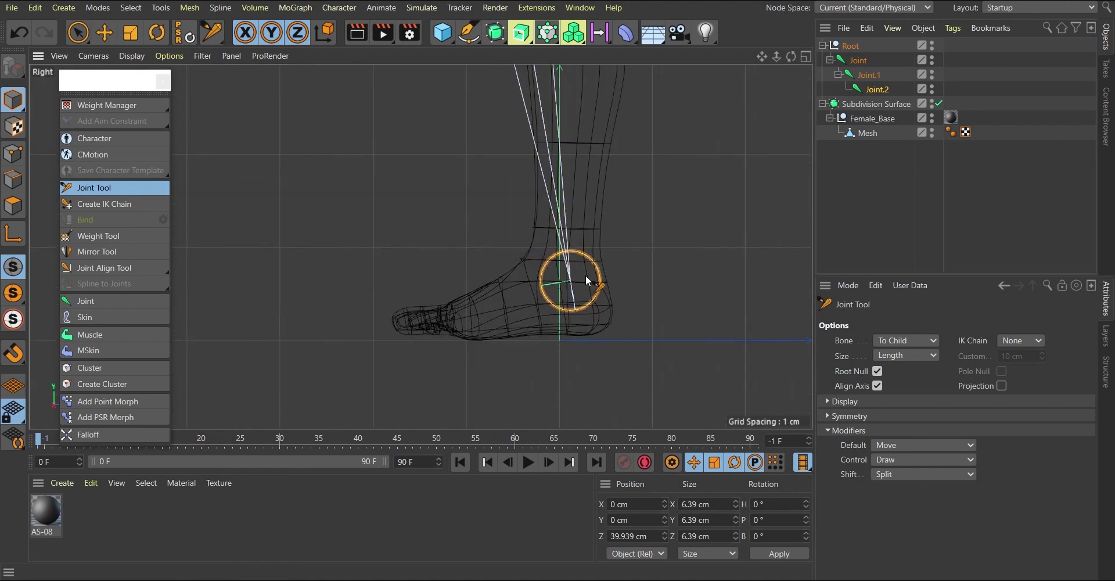
{"action": "left_click_drag", "start_coordinate": [414, 321], "coordinate": [401, 326], "text": "ctrl"}
{"action": "scroll", "coordinate": [507, 307], "scroll_direction": "down", "scroll_amount": 6}
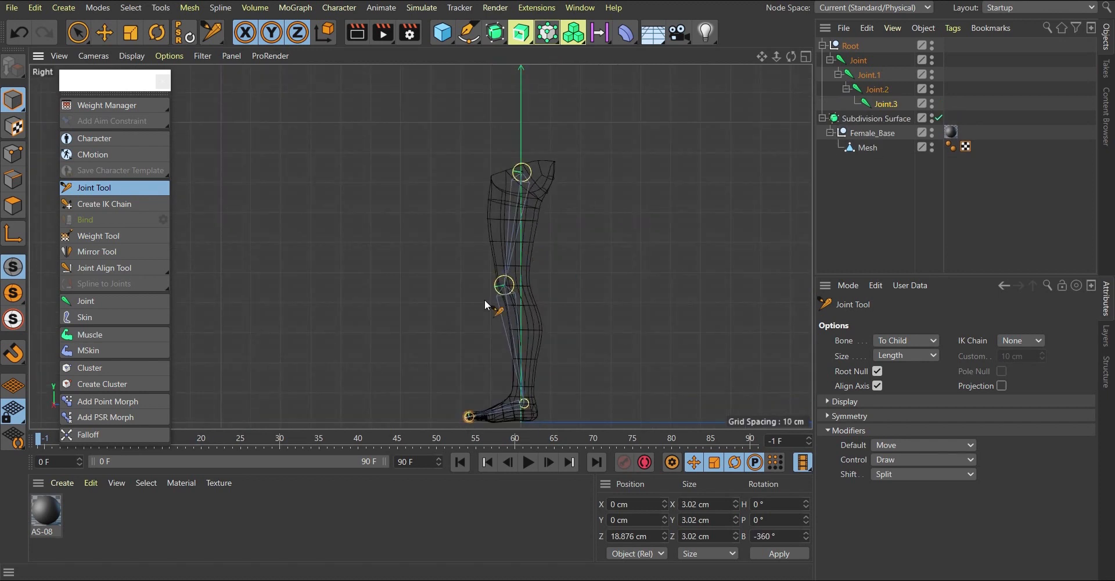
Examine the continuous joint chain at the knee, ankle and foot, and undo the whole chain.
{"action": "scroll", "coordinate": [553, 261], "scroll_direction": "down", "scroll_amount": 3}
{"action": "scroll", "coordinate": [509, 235], "scroll_direction": "up", "scroll_amount": 5}
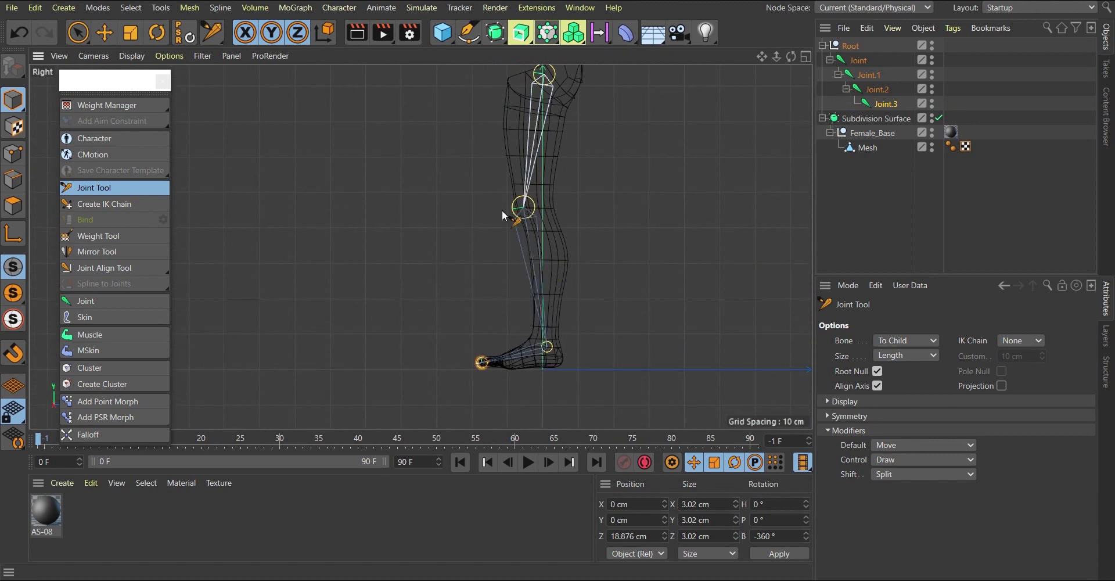
{"action": "scroll", "coordinate": [488, 197], "scroll_direction": "down", "scroll_amount": 2}
{"action": "scroll", "coordinate": [508, 189], "scroll_direction": "up", "scroll_amount": 3}
{"action": "scroll", "coordinate": [510, 287], "scroll_direction": "down", "scroll_amount": 3}
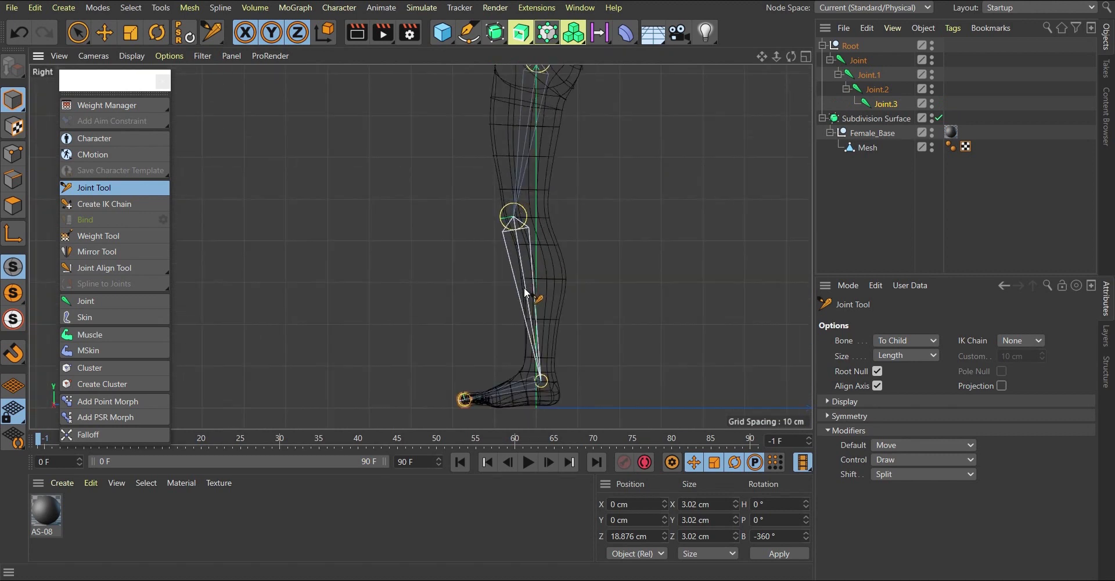
{"action": "scroll", "coordinate": [510, 292], "scroll_direction": "up", "scroll_amount": 4}
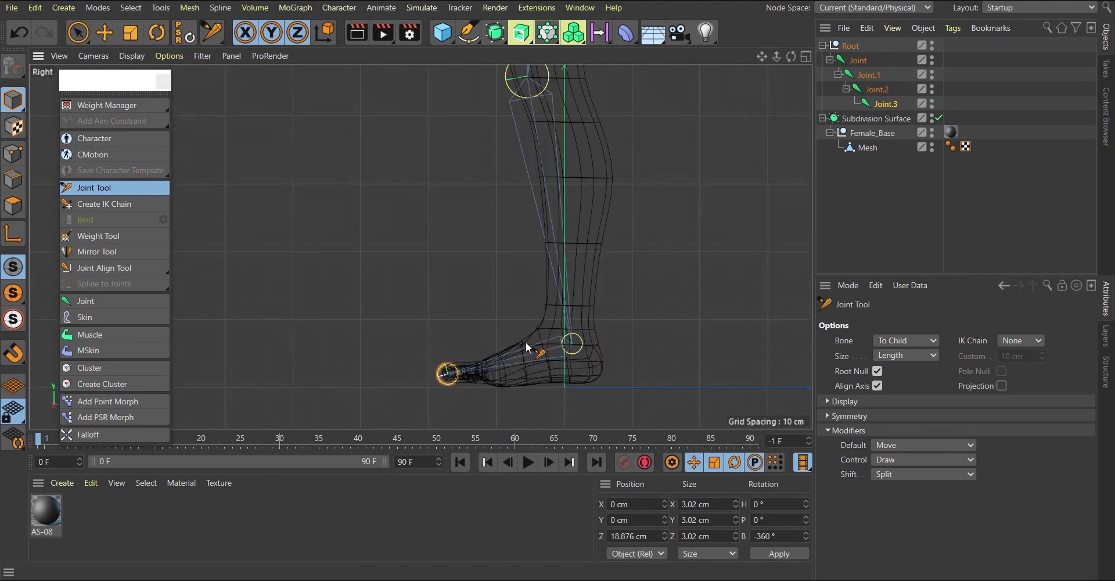
{"action": "scroll", "coordinate": [523, 284], "scroll_direction": "down", "scroll_amount": 2}
{"action": "scroll", "coordinate": [540, 306], "scroll_direction": "up", "scroll_amount": 2}
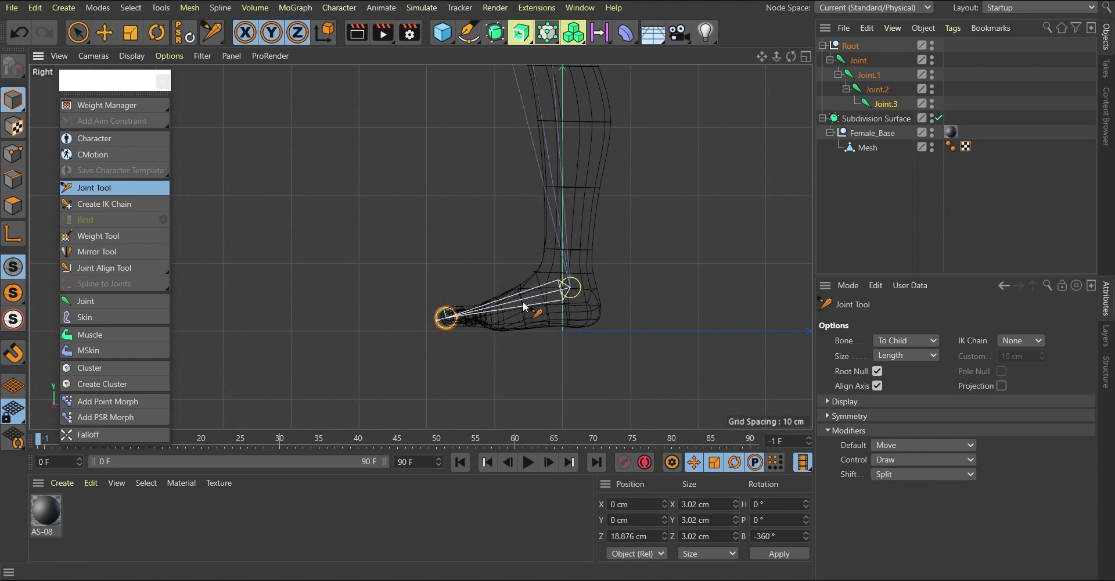
{"action": "scroll", "coordinate": [523, 298], "scroll_direction": "down", "scroll_amount": 5}
{"action": "scroll", "coordinate": [530, 242], "scroll_direction": "up", "scroll_amount": 4}
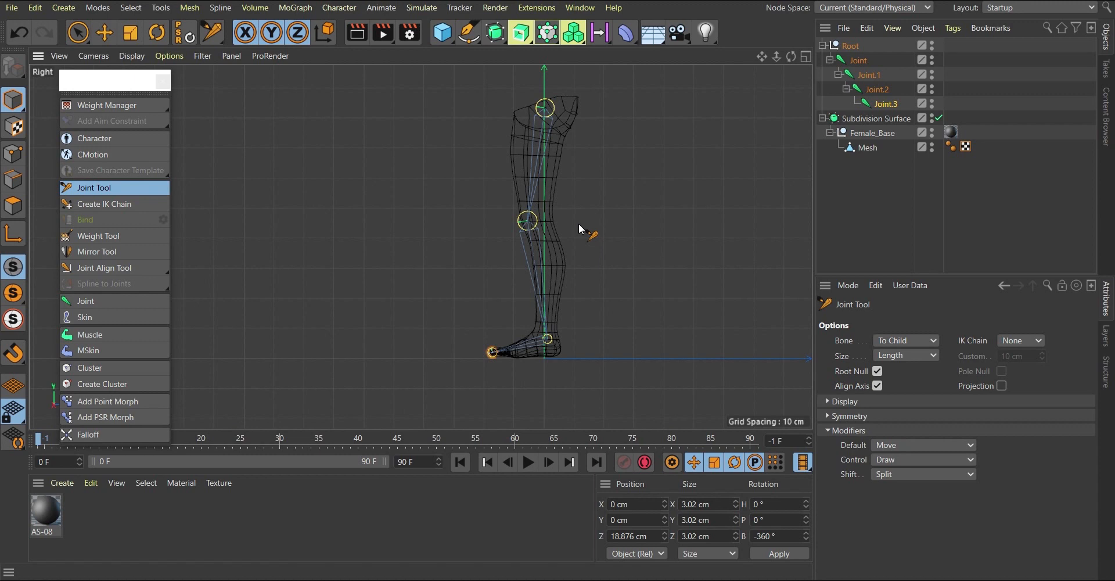
{"action": "scroll", "coordinate": [528, 270], "scroll_direction": "up", "scroll_amount": 5}
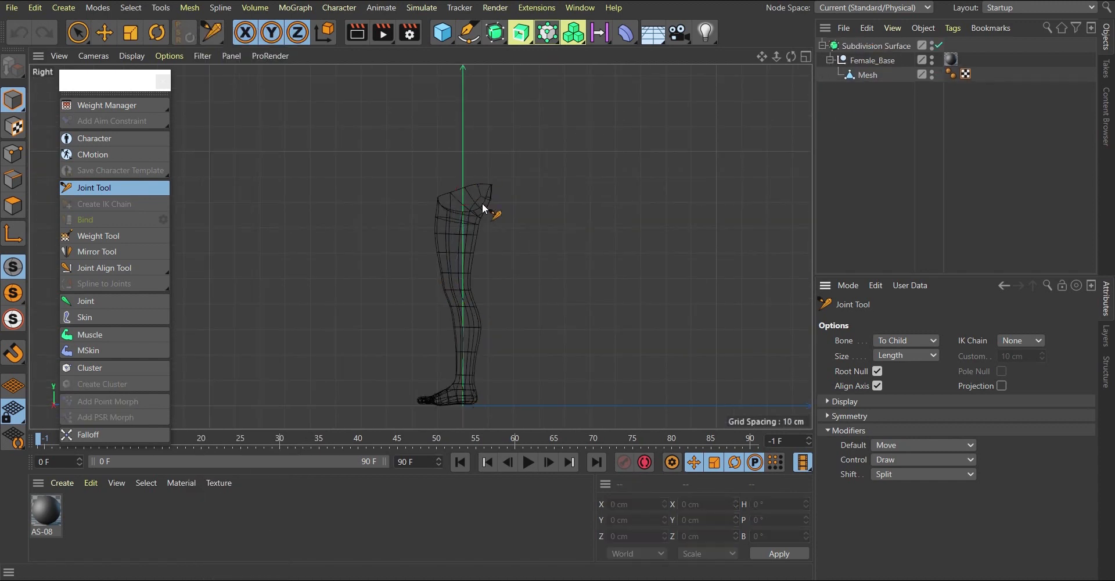
{"action": "key", "text": "ctrl+z"}
Draw a new joint chain for the thigh and shin with joints at the hip, knee and ankle only.
{"action": "middle_click_drag", "start_coordinate": [550, 204], "coordinate": [496, 188], "text": "alt"}
{"action": "scroll", "coordinate": [495, 187], "scroll_direction": "up", "scroll_amount": 4}
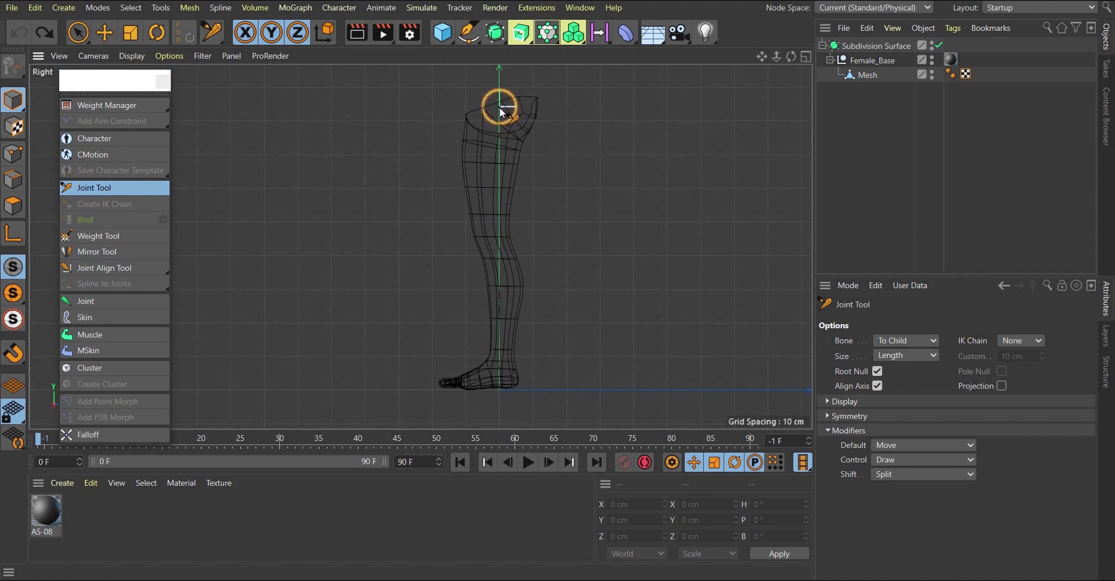
{"action": "left_click", "coordinate": [499, 109], "text": "ctrl"}
{"action": "left_click_drag", "start_coordinate": [483, 240], "coordinate": [478, 235], "text": "ctrl"}
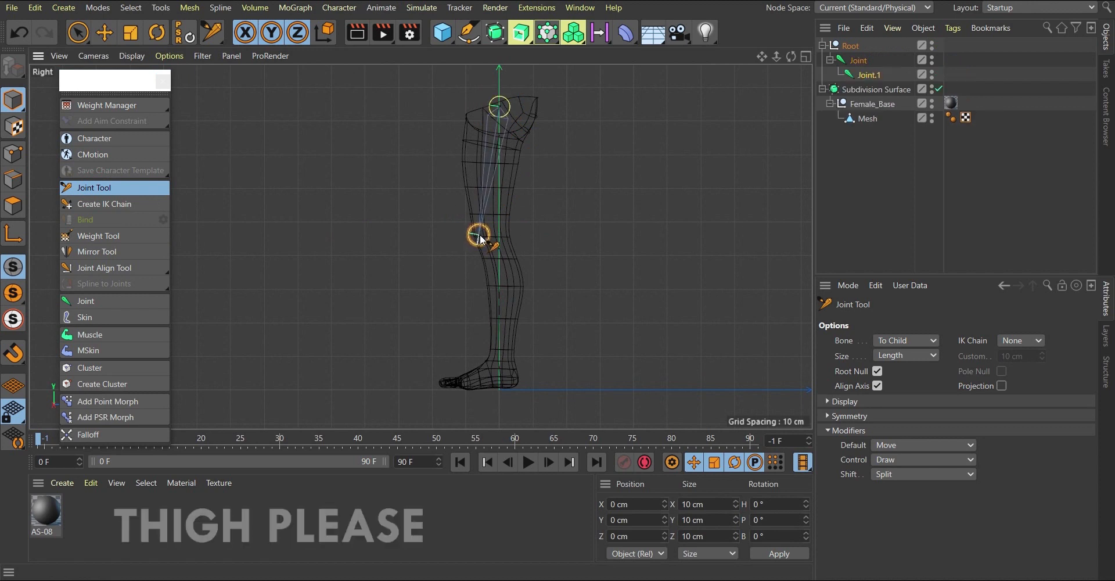
{"action": "left_click_drag", "start_coordinate": [502, 367], "coordinate": [505, 370], "text": "ctrl"}
{"action": "left_click", "coordinate": [501, 368], "text": "ctrl"}
{"action": "key", "text": "ctrl+z"}
{"action": "key", "text": "ctrl+z"}
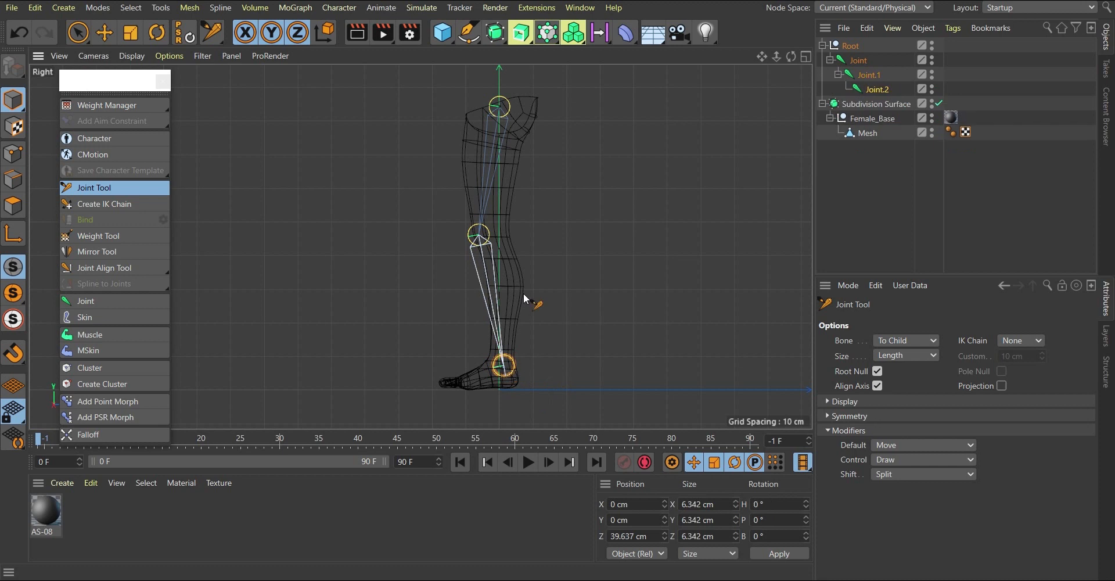
Deselect the leg joints and float the snapping options as a separate palette.
{"action": "scroll", "coordinate": [505, 366], "scroll_direction": "up", "scroll_amount": 5}
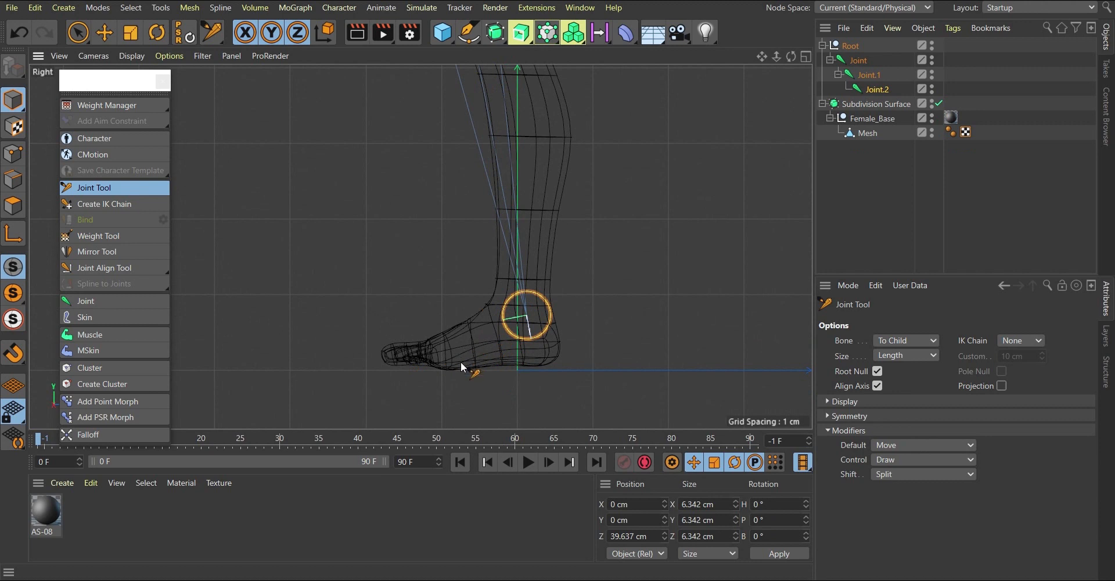
{"action": "scroll", "coordinate": [461, 361], "scroll_direction": "up", "scroll_amount": 3}
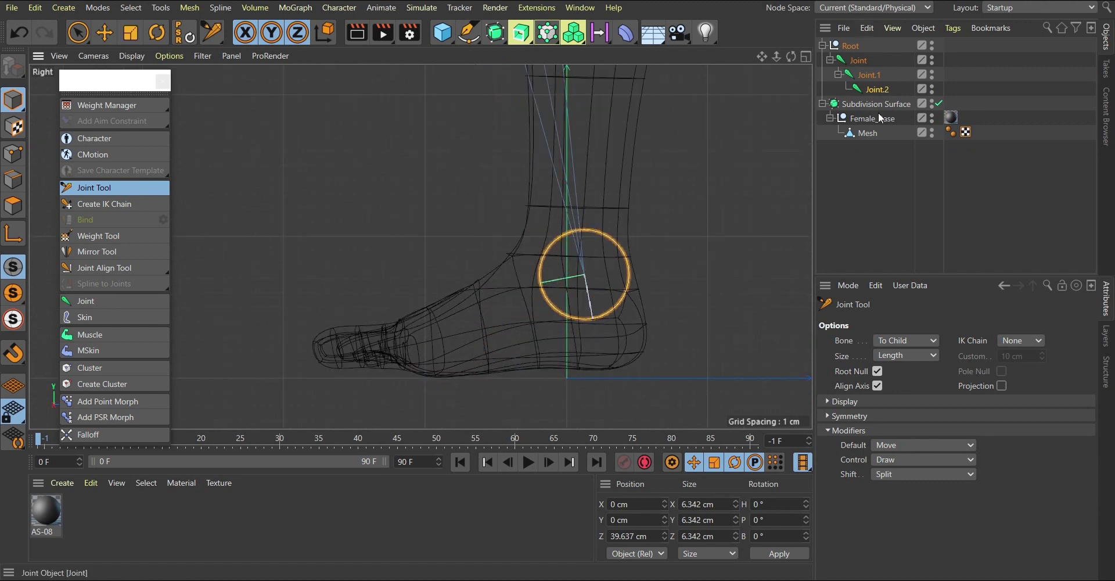
{"action": "left_click", "coordinate": [866, 164]}
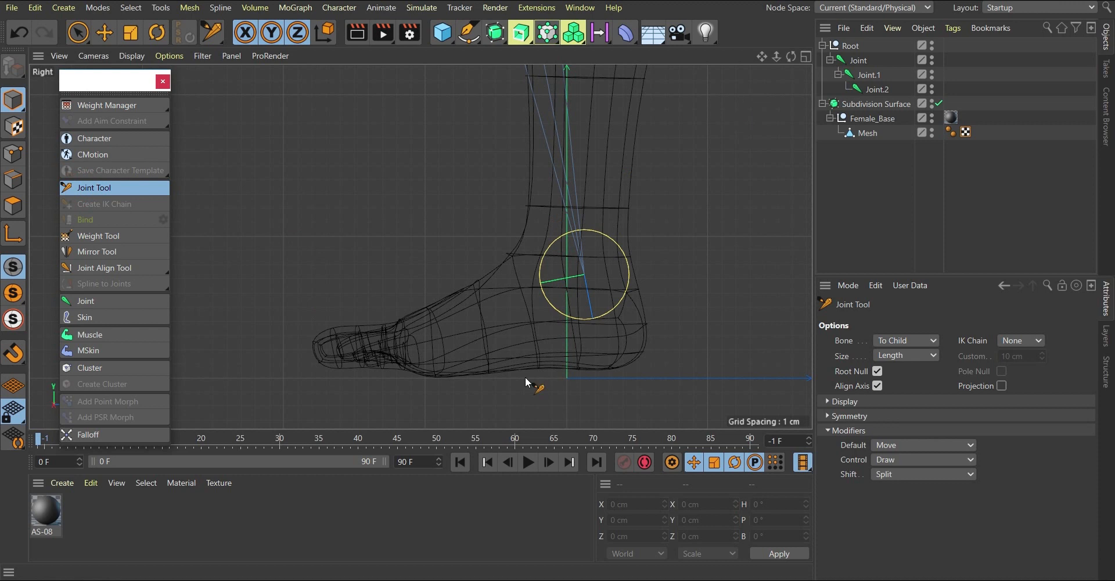
{"action": "left_click", "coordinate": [12, 353]}
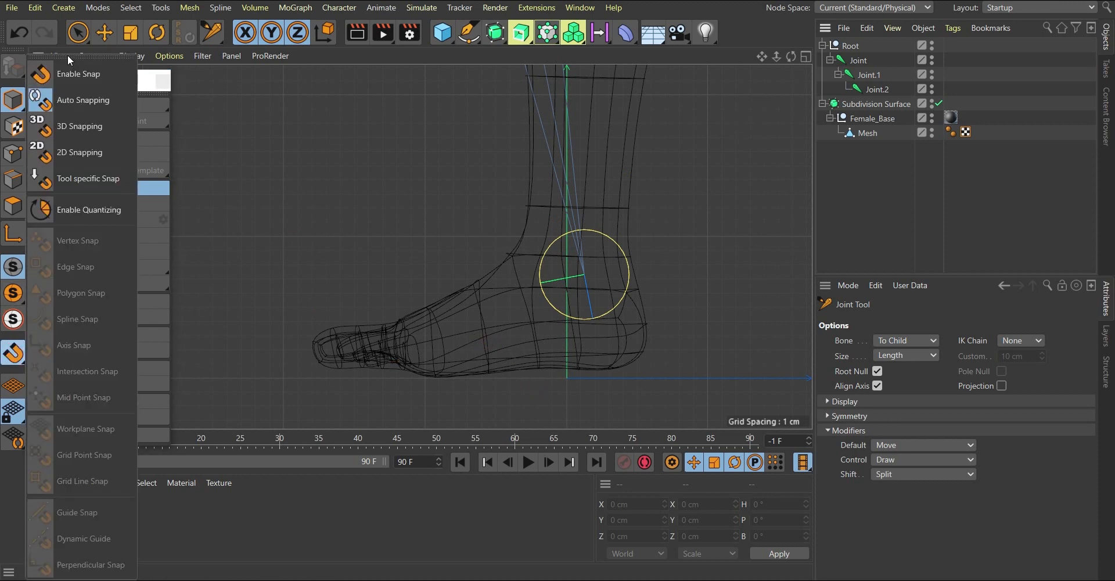
{"action": "left_click", "coordinate": [12, 355]}
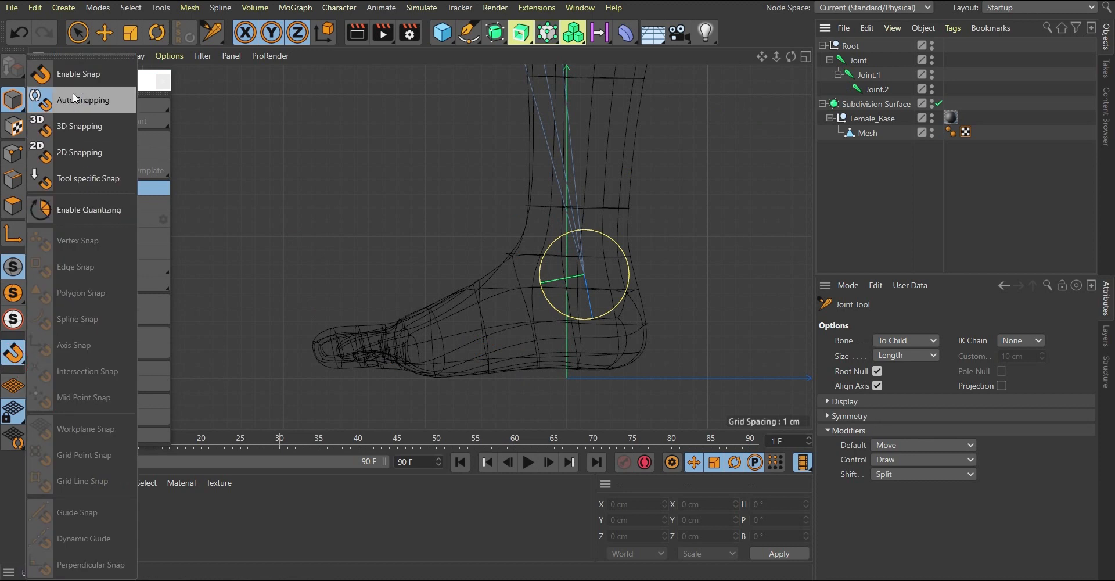
{"action": "left_click", "coordinate": [68, 57]}
{"action": "left_click_drag", "start_coordinate": [74, 43], "coordinate": [940, 164]}
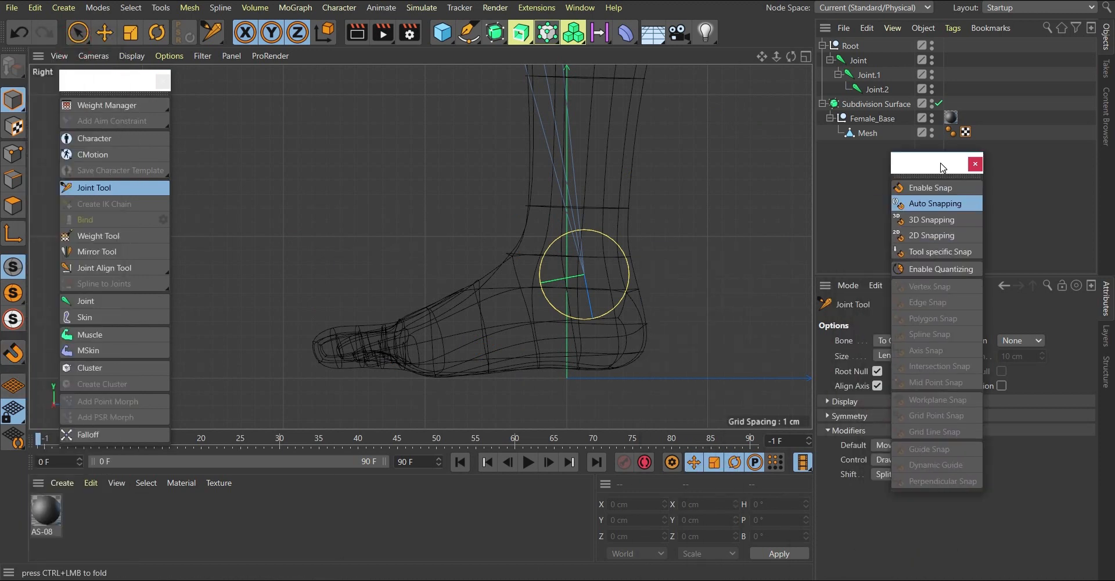
Enable snapping in 3D Snapping mode with Axis Snap on and Vertex Snap off.
{"action": "left_click", "coordinate": [923, 187]}
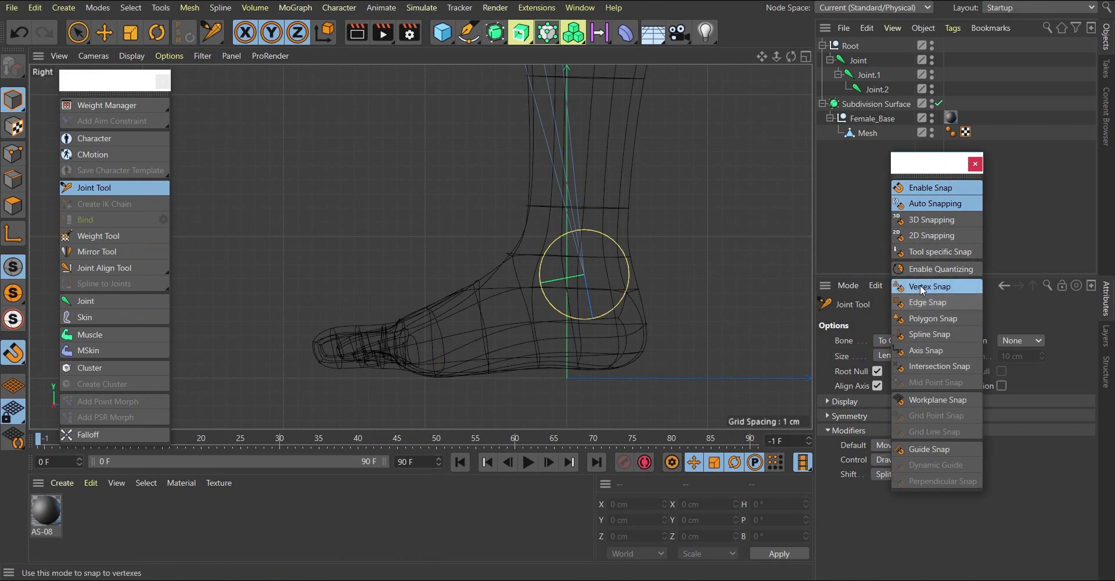
{"action": "left_click", "coordinate": [920, 351]}
{"action": "left_click", "coordinate": [921, 285]}
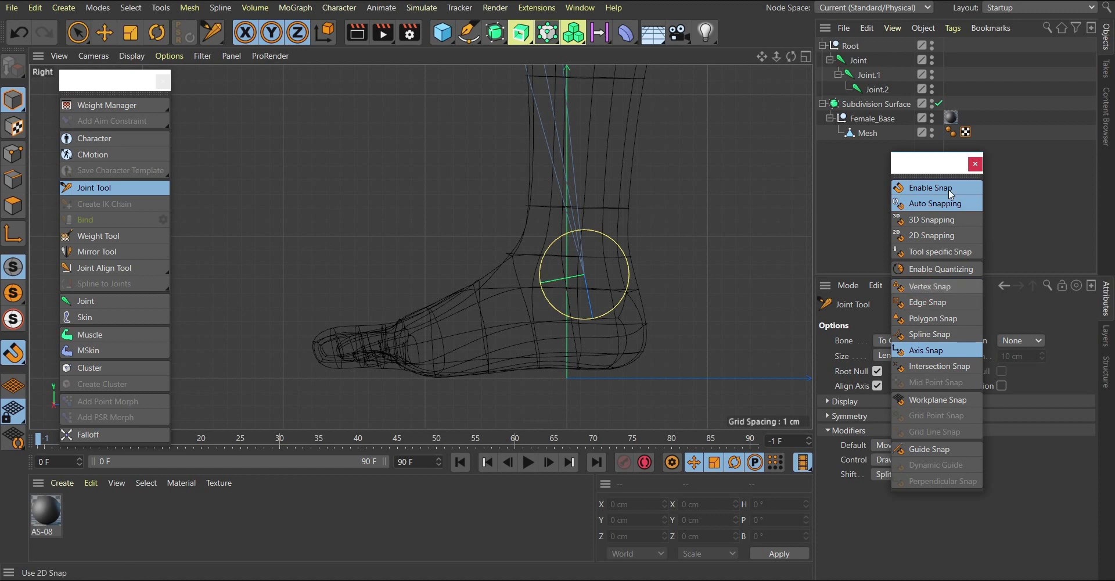
{"action": "left_click", "coordinate": [929, 219]}
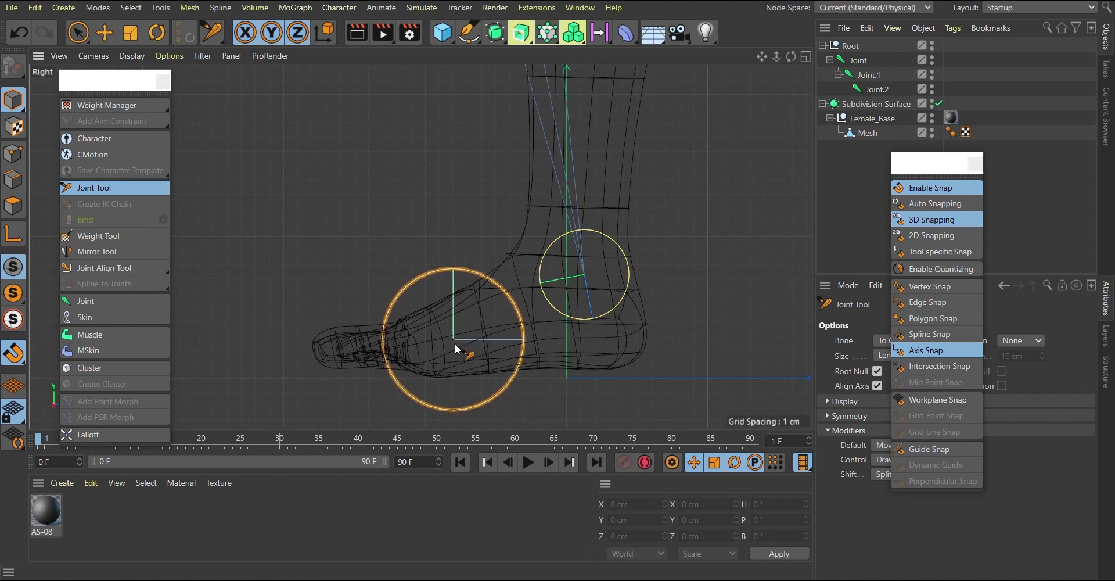
Draw a separate foot chain from the ball of the foot to the ankle, snapping its end to the existing ankle joint's axis.
{"action": "left_click", "coordinate": [453, 339], "text": "ctrl"}
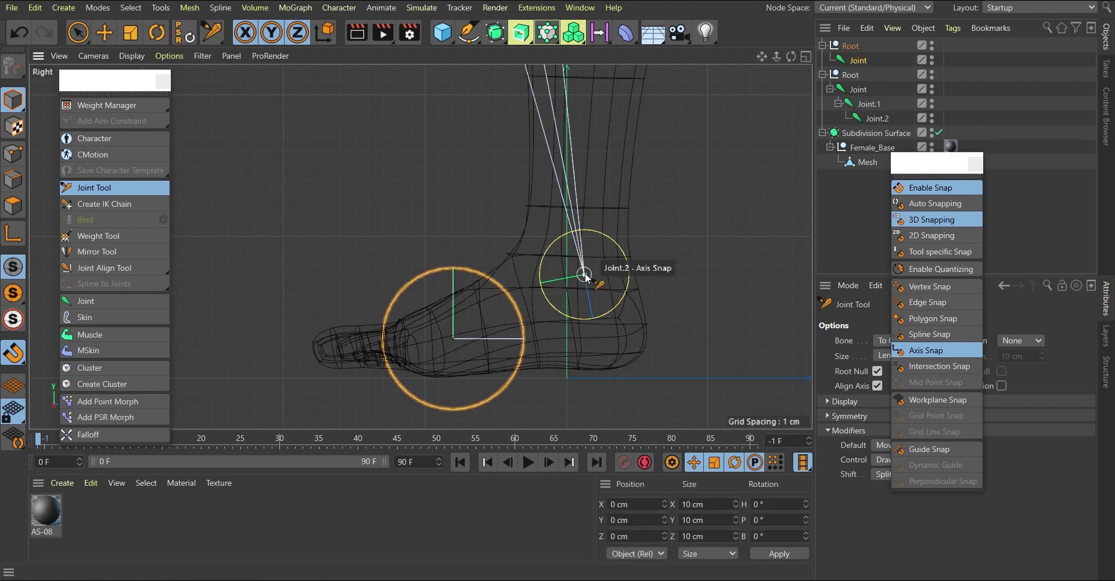
{"action": "left_click_drag", "start_coordinate": [612, 353], "coordinate": [584, 279], "text": "ctrl"}
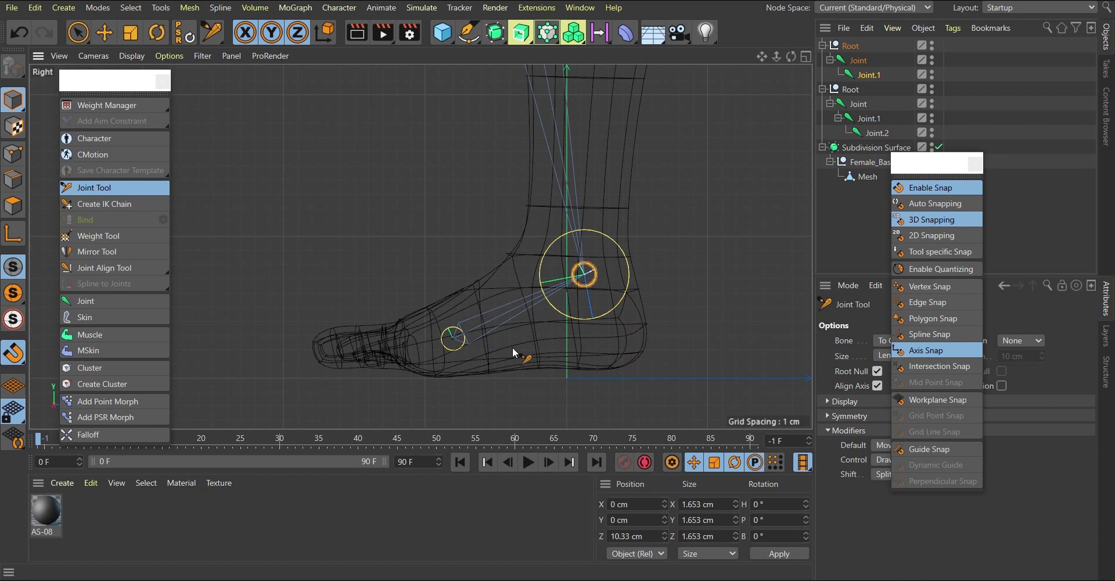
Draw a separate toe chain from the ball of the foot to the toe tip, snapping its start to the foot chain's root axis.
{"action": "scroll", "coordinate": [604, 308], "scroll_direction": "down", "scroll_amount": 3}
{"action": "scroll", "coordinate": [485, 327], "scroll_direction": "up", "scroll_amount": 1}
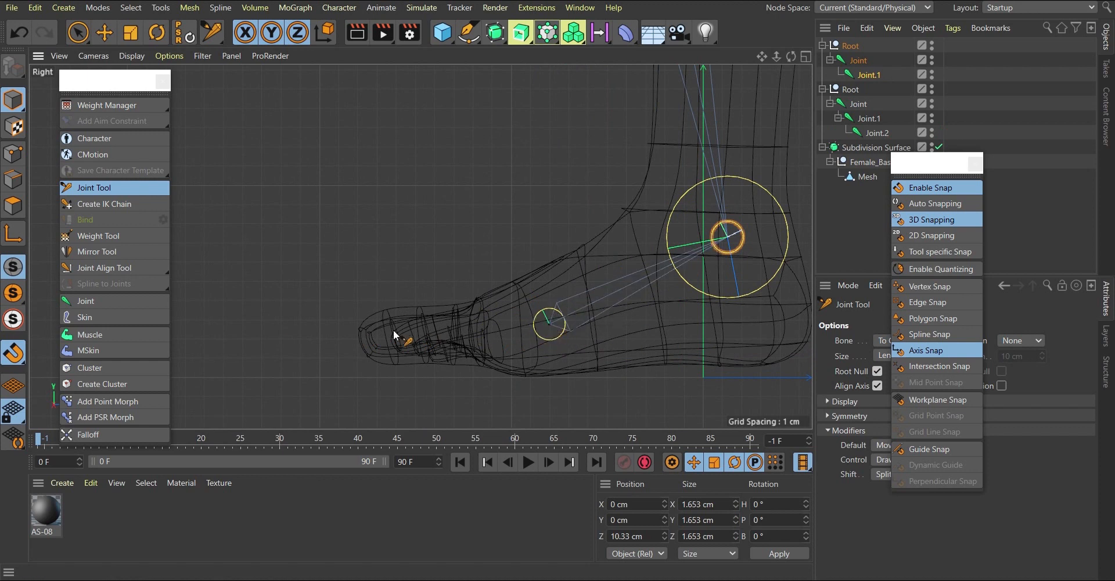
{"action": "left_click", "coordinate": [976, 85]}
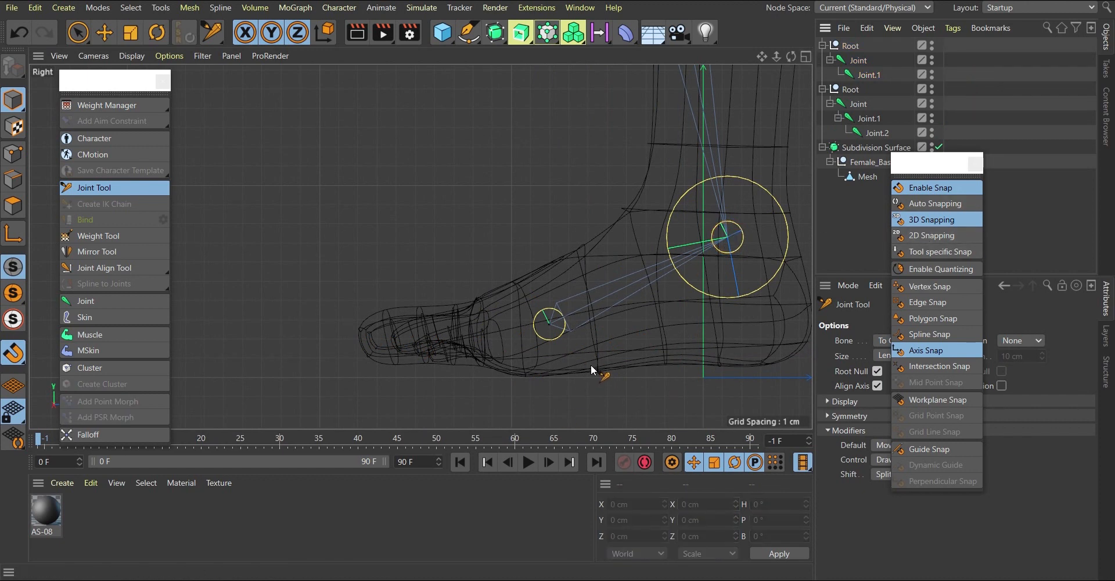
{"action": "left_click", "coordinate": [549, 327], "text": "ctrl"}
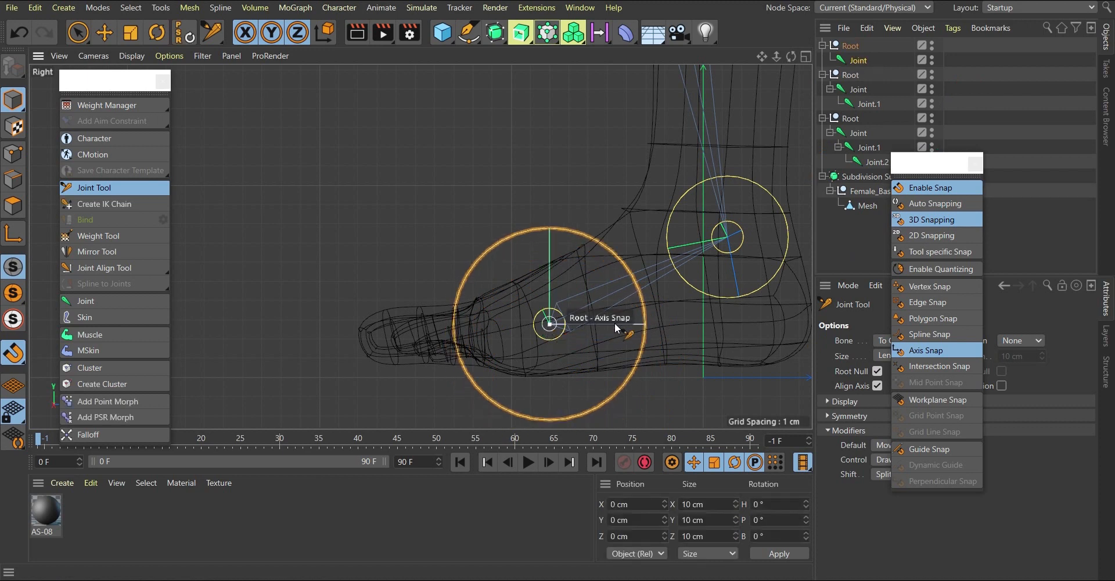
{"action": "left_click", "coordinate": [358, 341], "text": "ctrl"}
{"action": "scroll", "coordinate": [459, 312], "scroll_direction": "down", "scroll_amount": 3}
{"action": "scroll", "coordinate": [542, 318], "scroll_direction": "up", "scroll_amount": 2}
{"action": "scroll", "coordinate": [457, 286], "scroll_direction": "up", "scroll_amount": 2}
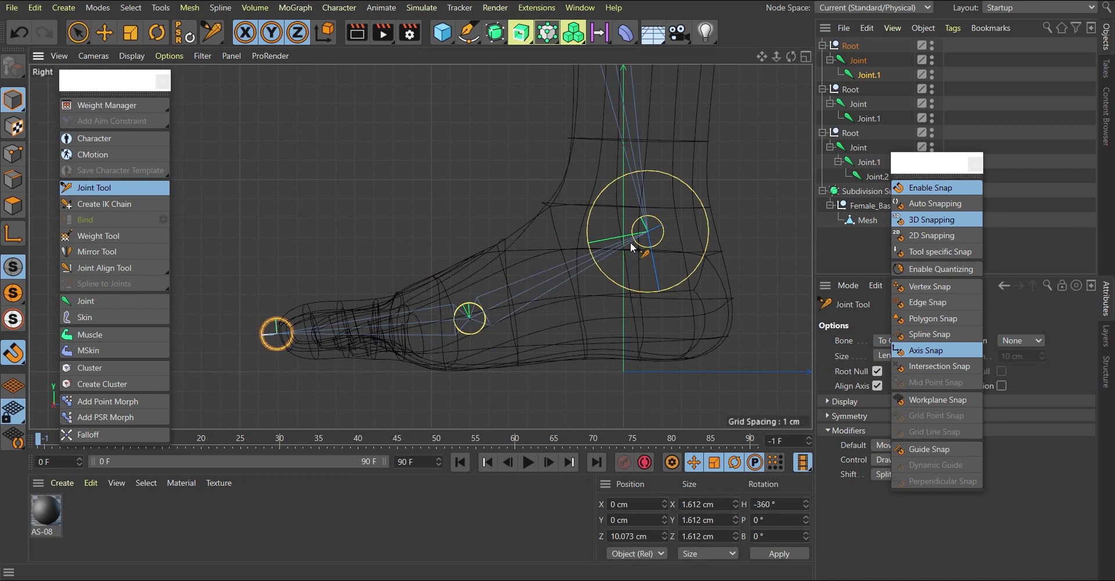
Close the floating snapping palette and the floating character tools palette.
{"action": "scroll", "coordinate": [612, 254], "scroll_direction": "down", "scroll_amount": 8}
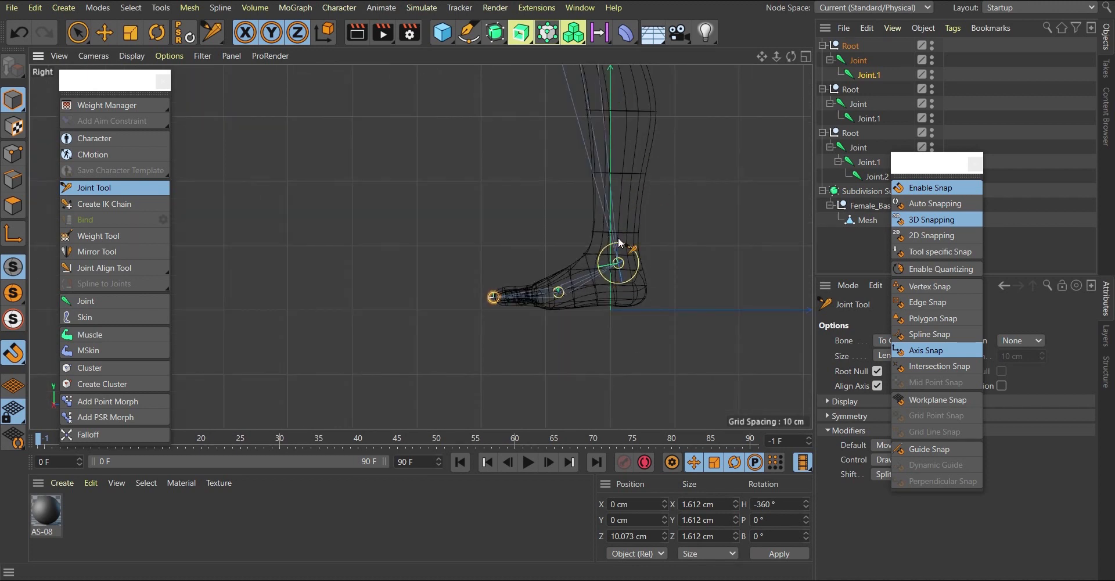
{"action": "scroll", "coordinate": [519, 222], "scroll_direction": "down", "scroll_amount": 3}
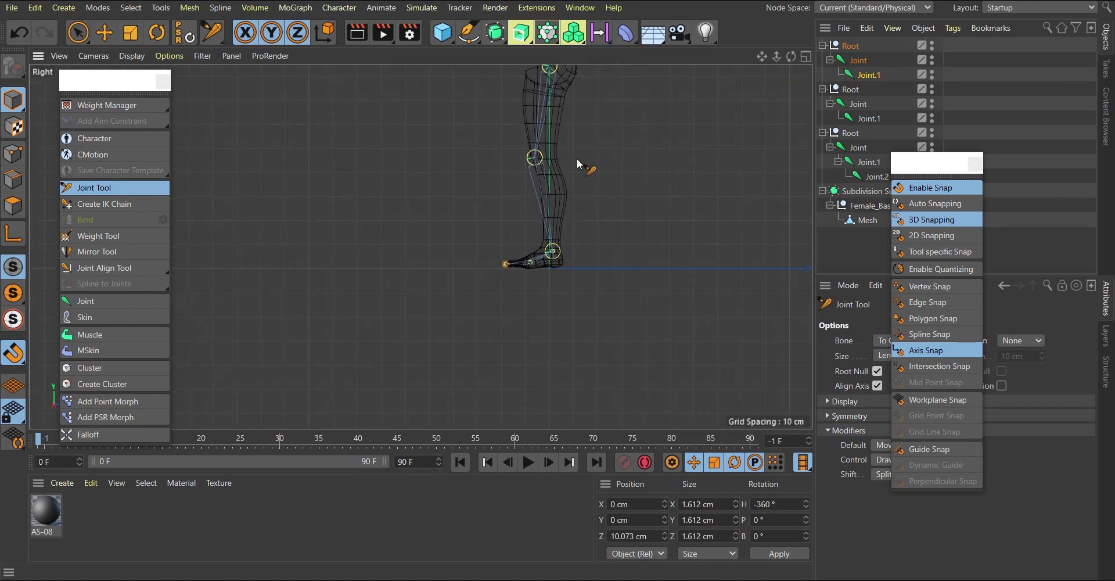
{"action": "scroll", "coordinate": [552, 153], "scroll_direction": "up", "scroll_amount": 2}
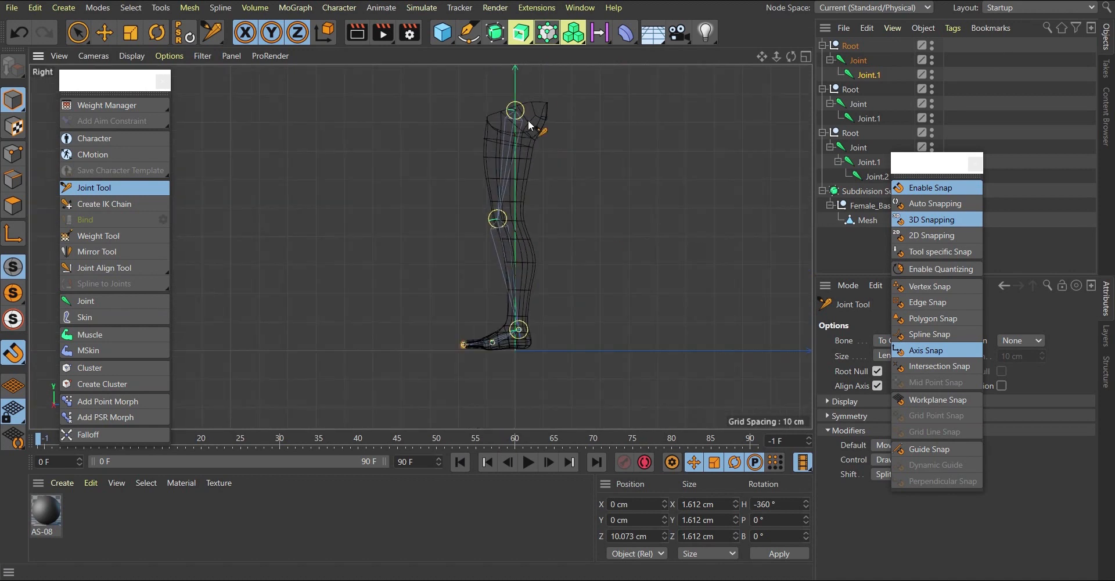
{"action": "left_click", "coordinate": [975, 164]}
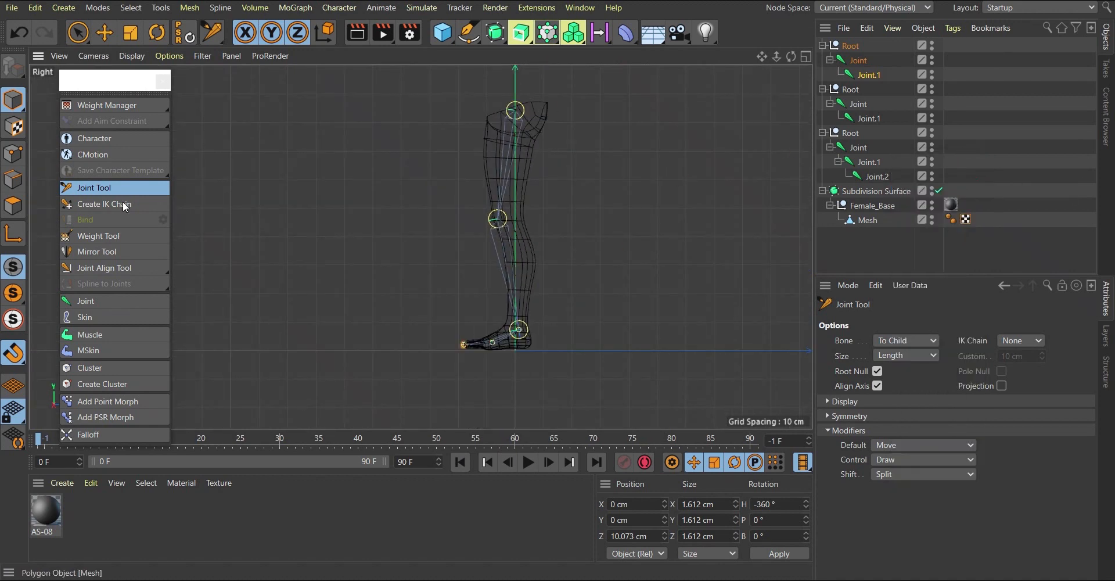
{"action": "left_click", "coordinate": [163, 82]}
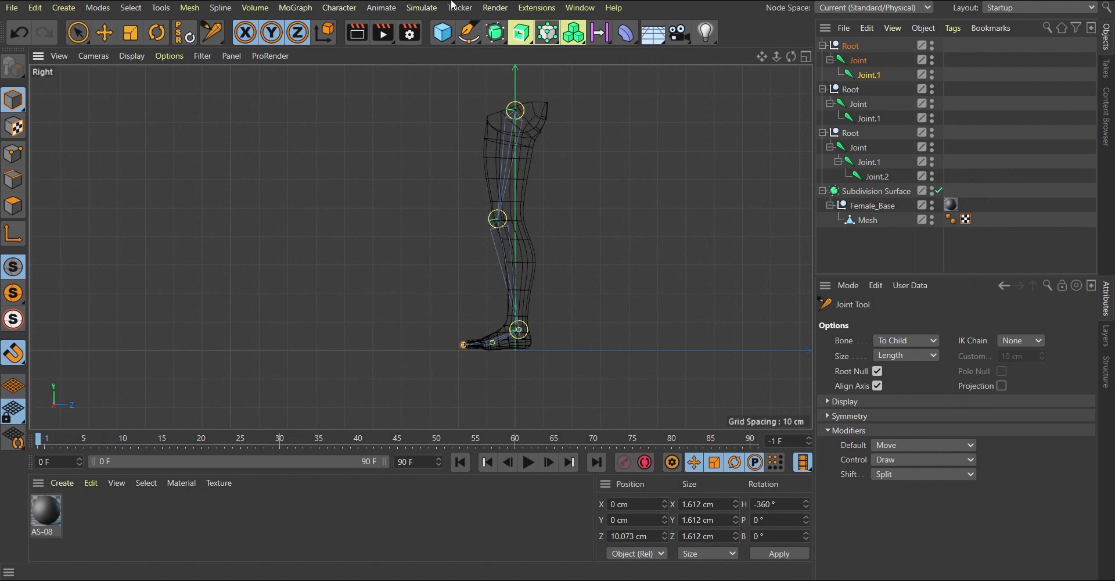
Rename the root null of the thigh and shin chain as Root Leg.
{"action": "left_click", "coordinate": [857, 147]}
{"action": "left_click", "coordinate": [851, 134]}
{"action": "double_click", "coordinate": [851, 134]}
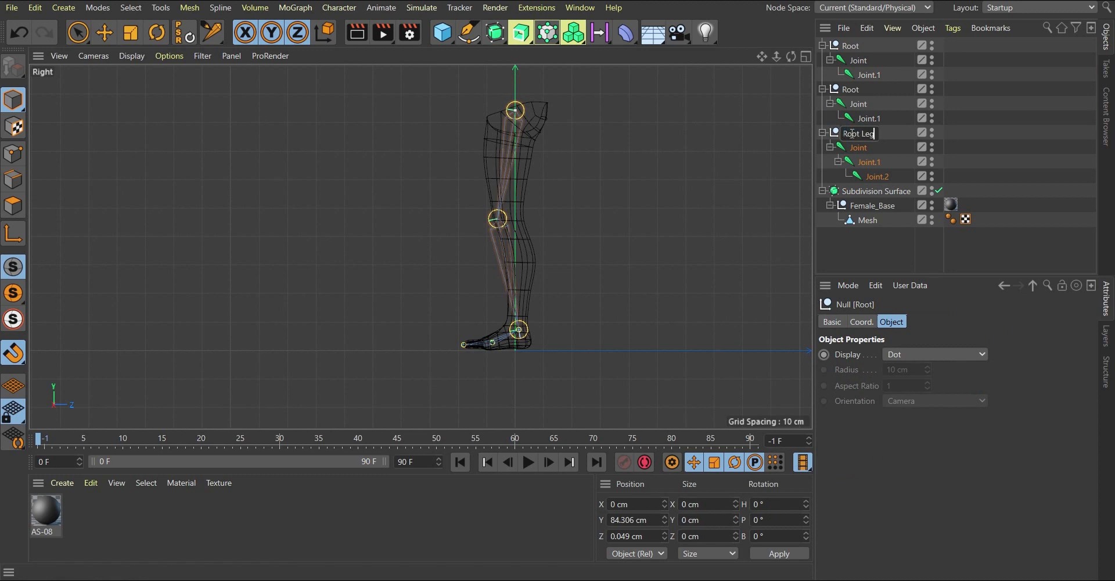
{"action": "key", "text": "Return"}
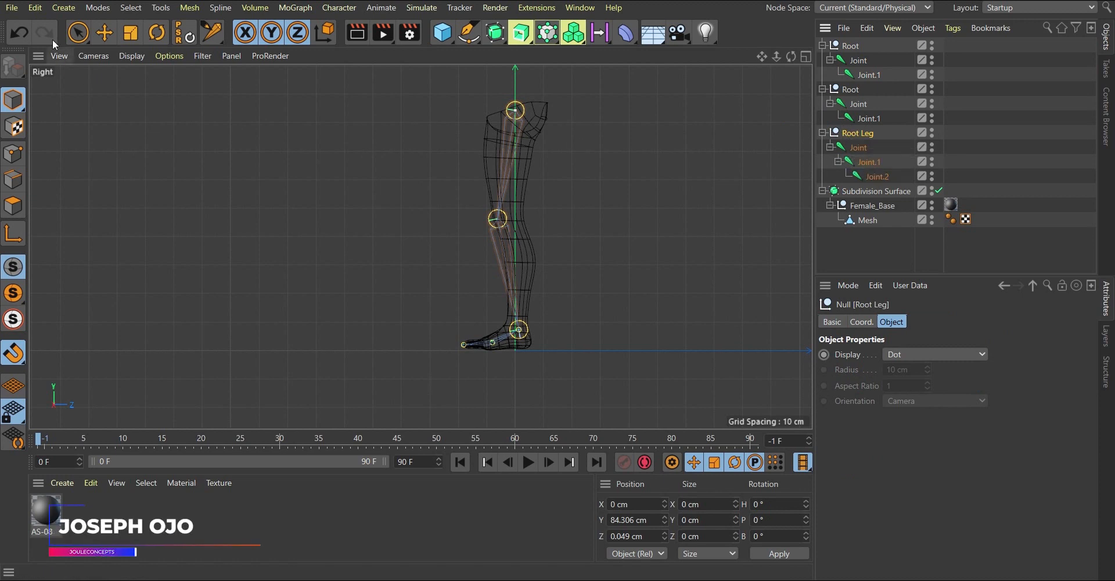
Try moving the whole Root Leg chain forward along the Z axis, and undo the move.
{"action": "left_click", "coordinate": [104, 33]}
{"action": "left_click_drag", "start_coordinate": [584, 114], "coordinate": [433, 116]}
{"action": "key", "text": "ctrl+z"}
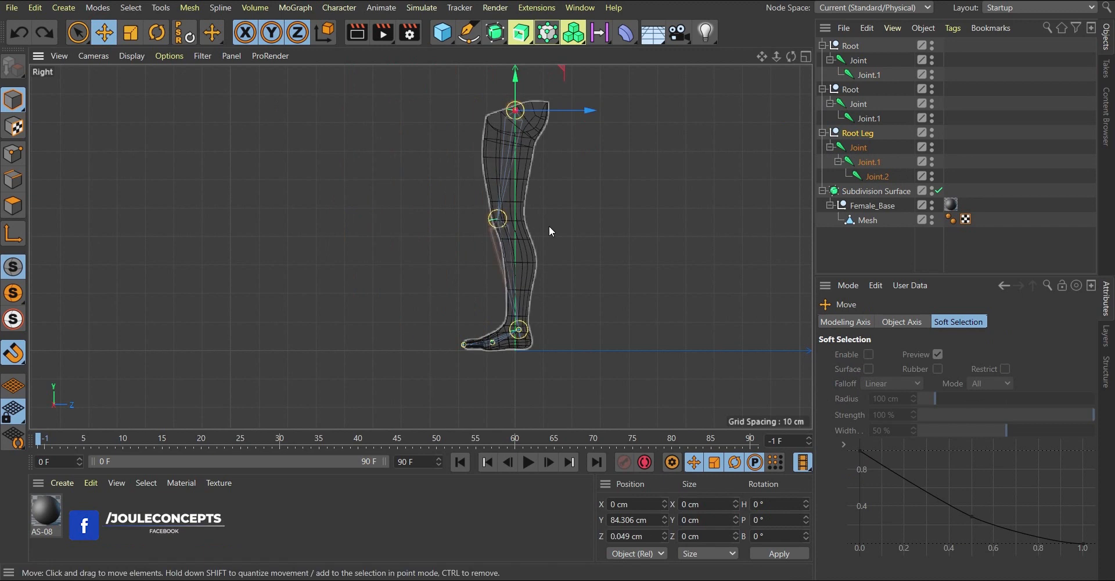
Rename the first joint under Root Leg as Thigh.
{"action": "left_click", "coordinate": [859, 149]}
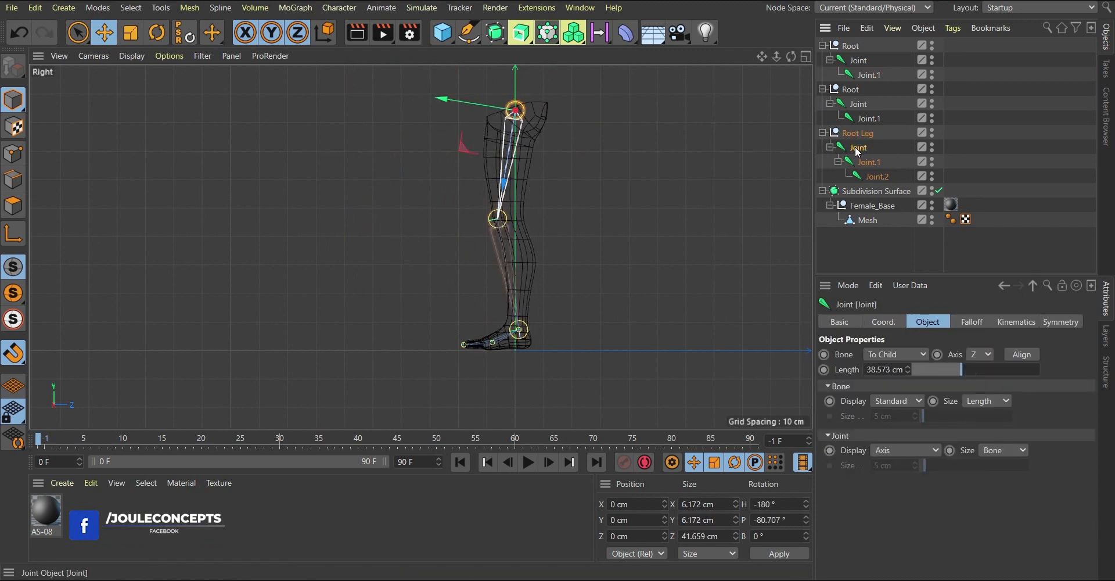
{"action": "double_click", "coordinate": [859, 149]}
{"action": "type", "text": "Hin"}
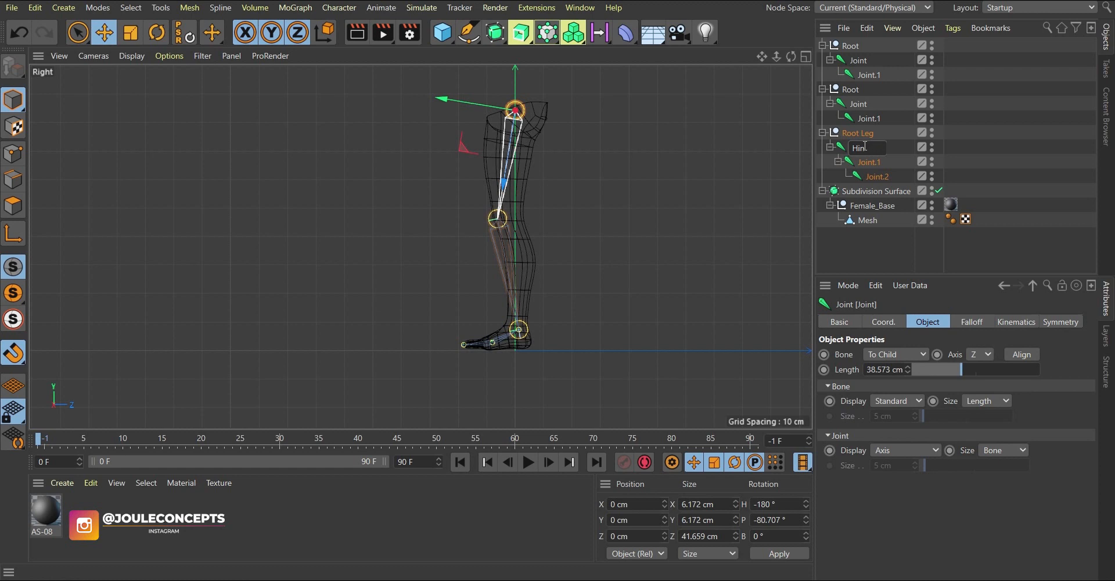
{"action": "type", "text": "gigh"}
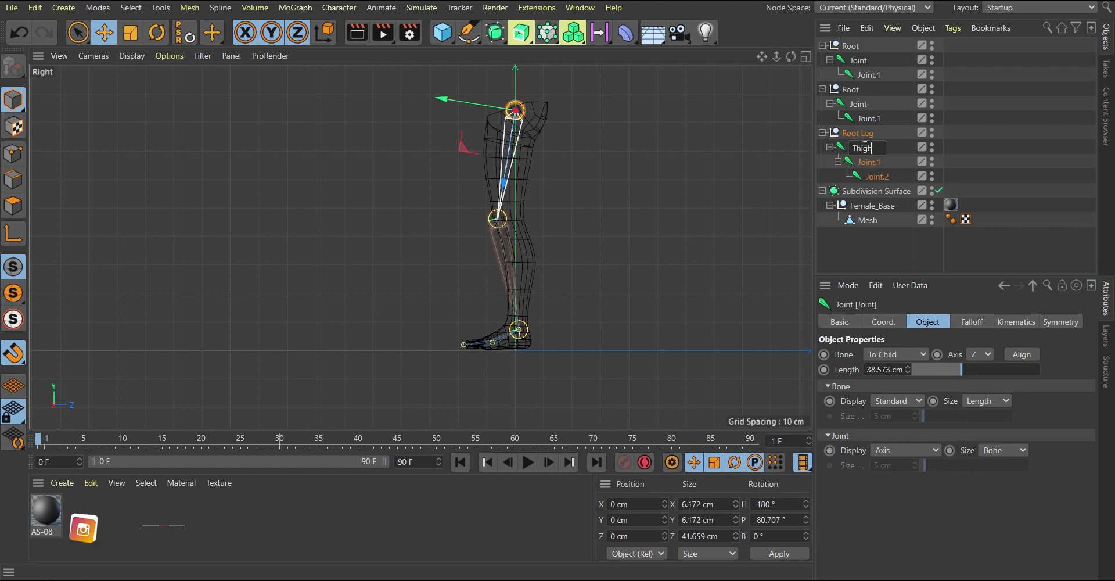
{"action": "key", "text": "Return"}
Rename the remaining two joints of the Root Leg chain as Knee and Ankle.
{"action": "left_click", "coordinate": [869, 162]}
{"action": "double_click", "coordinate": [870, 162]}
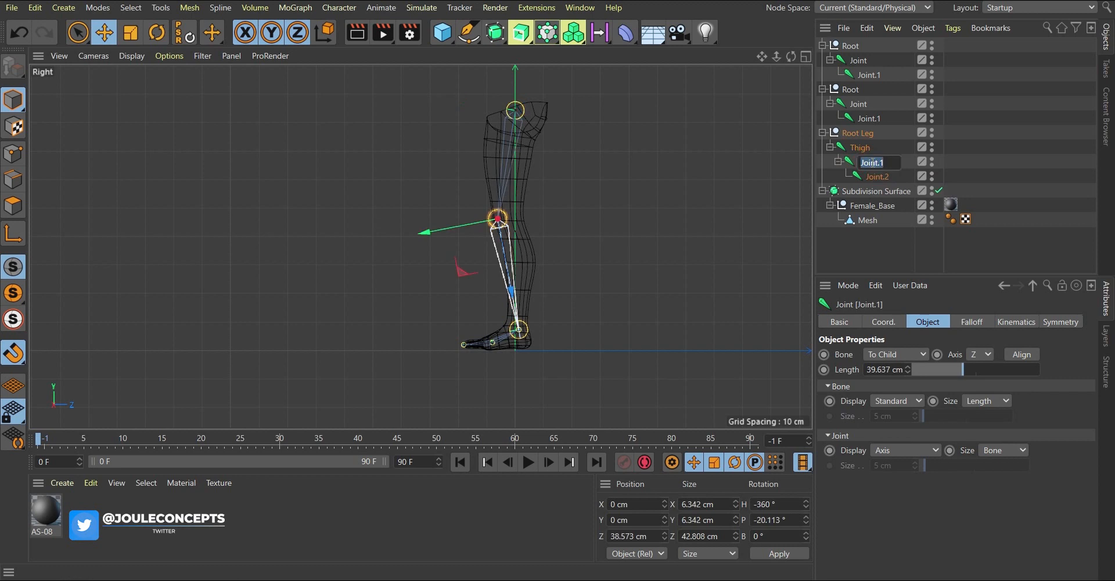
{"action": "type", "text": "Knee"}
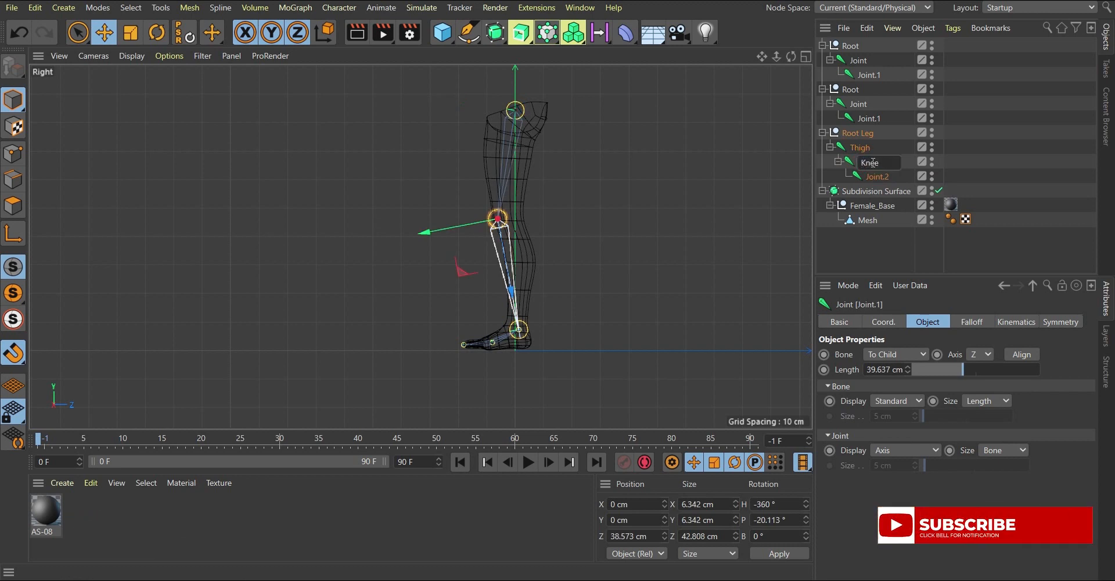
{"action": "key", "text": "Tab"}
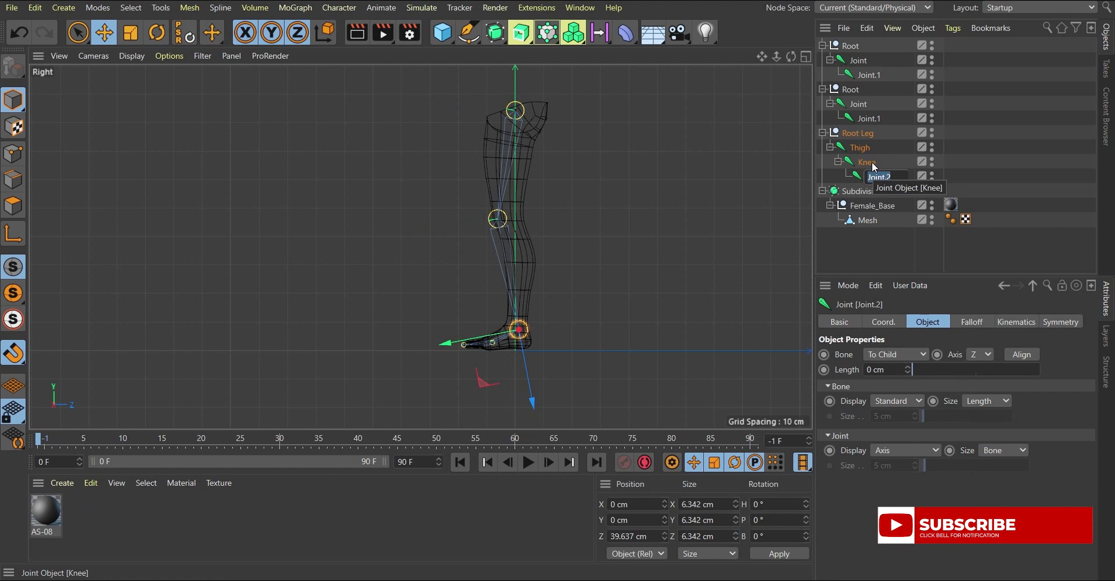
{"action": "type", "text": "Ankel"}
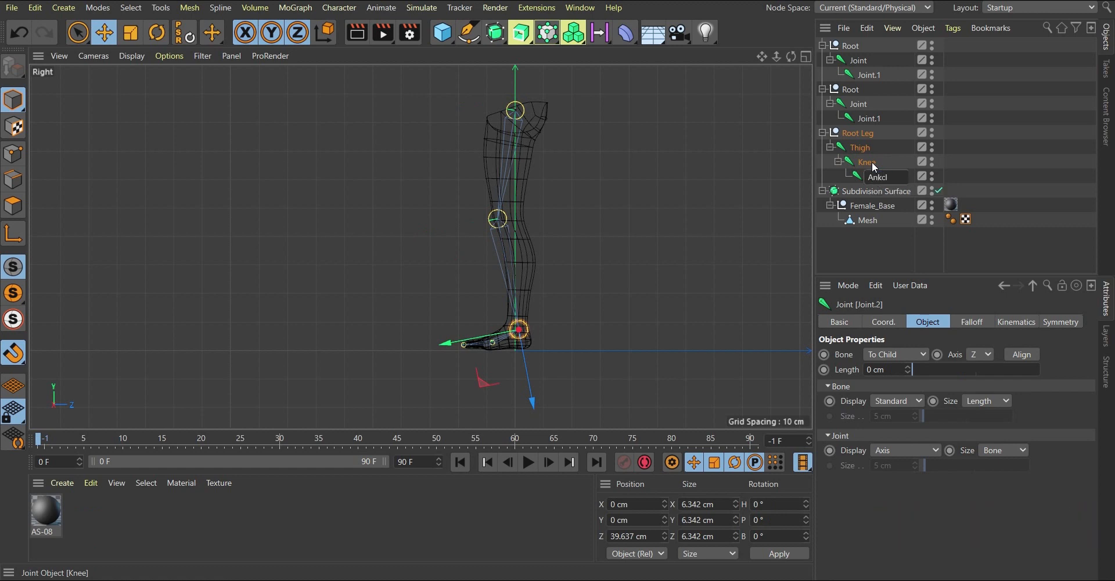
{"action": "key", "text": "BackSpace"}
{"action": "key", "text": "BackSpace"}
{"action": "type", "text": "le"}
{"action": "key", "text": "Return"}
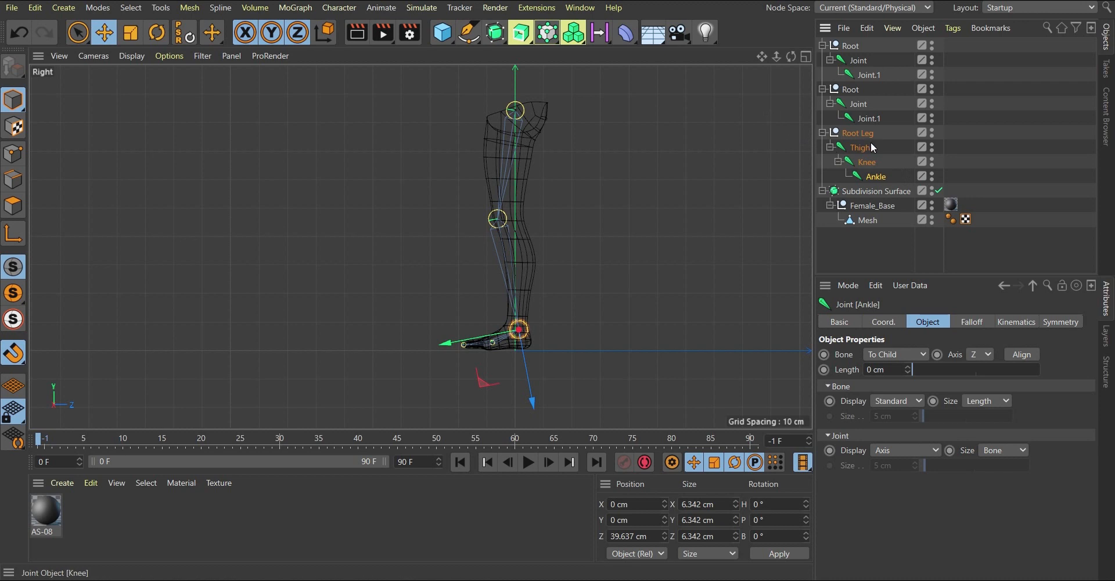
Rename the root null of the foot chain between the ball and the ankle as Root Ball.
{"action": "scroll", "coordinate": [530, 308], "scroll_direction": "up", "scroll_amount": 6}
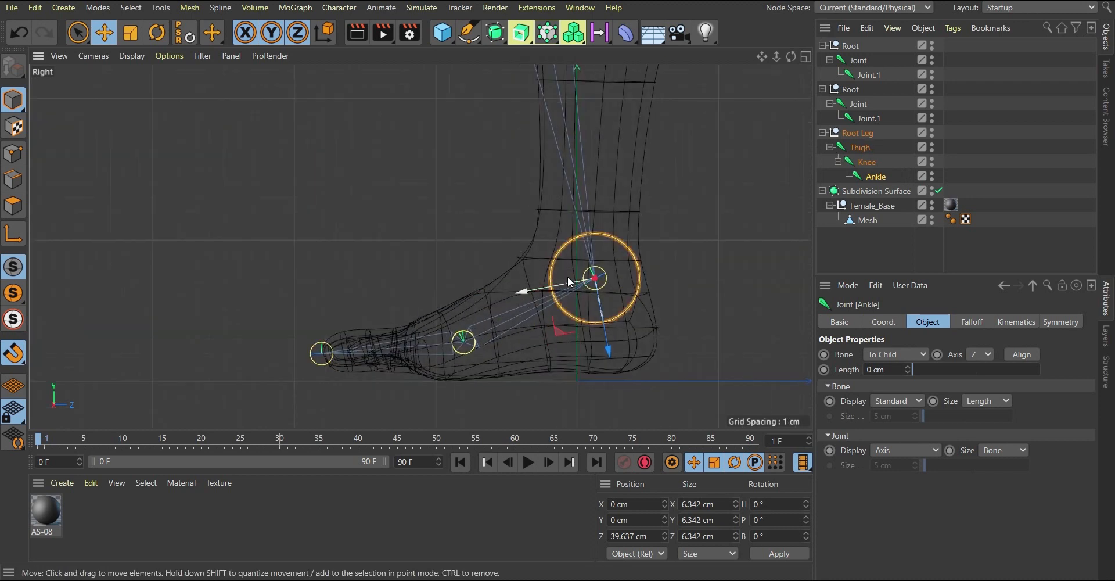
{"action": "left_click", "coordinate": [850, 89]}
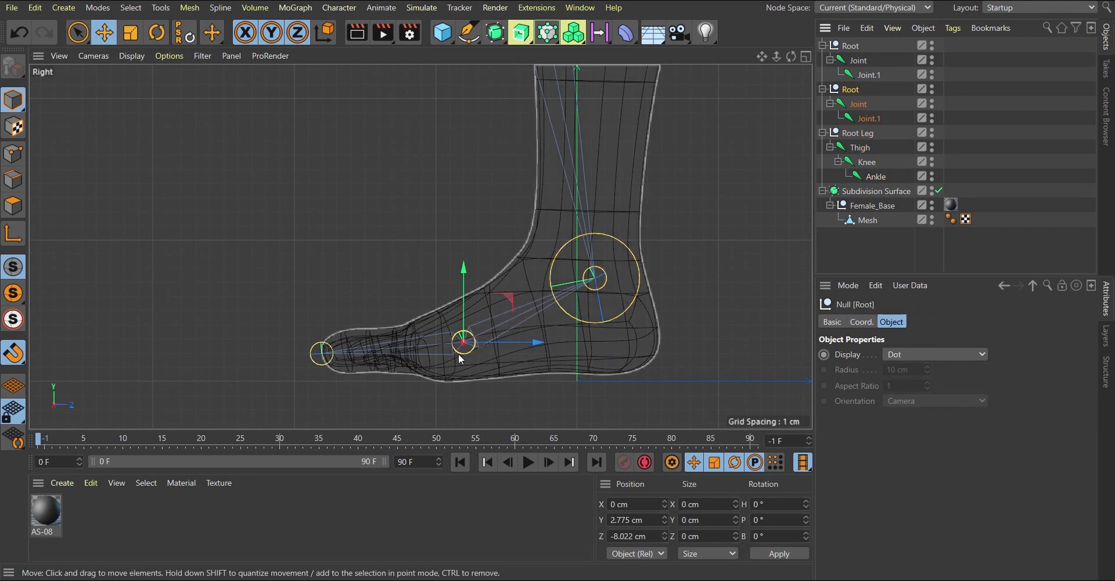
{"action": "double_click", "coordinate": [852, 90]}
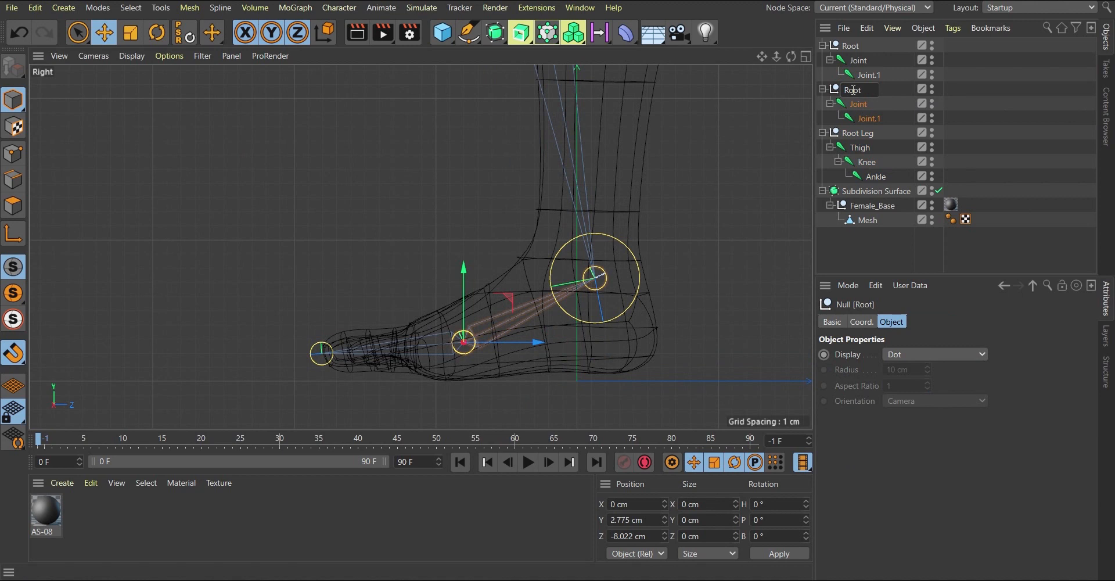
{"action": "type", "text": "Root Ball"}
{"action": "key", "text": "Return"}
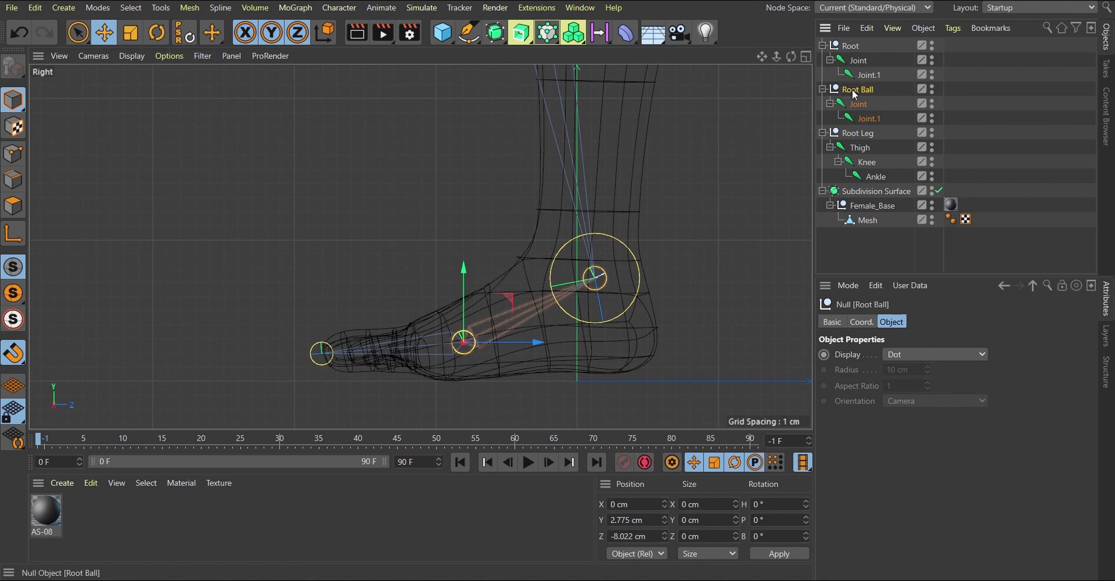
Rename the two joints under Root Ball as Ball Start and Ball End.
{"action": "left_click", "coordinate": [855, 104]}
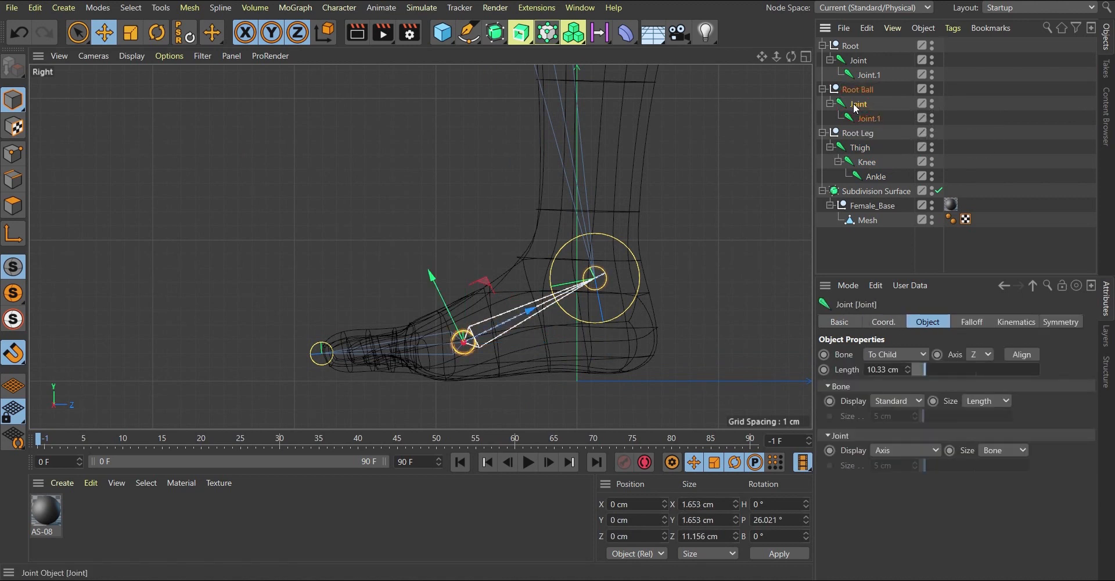
{"action": "double_click", "coordinate": [855, 105]}
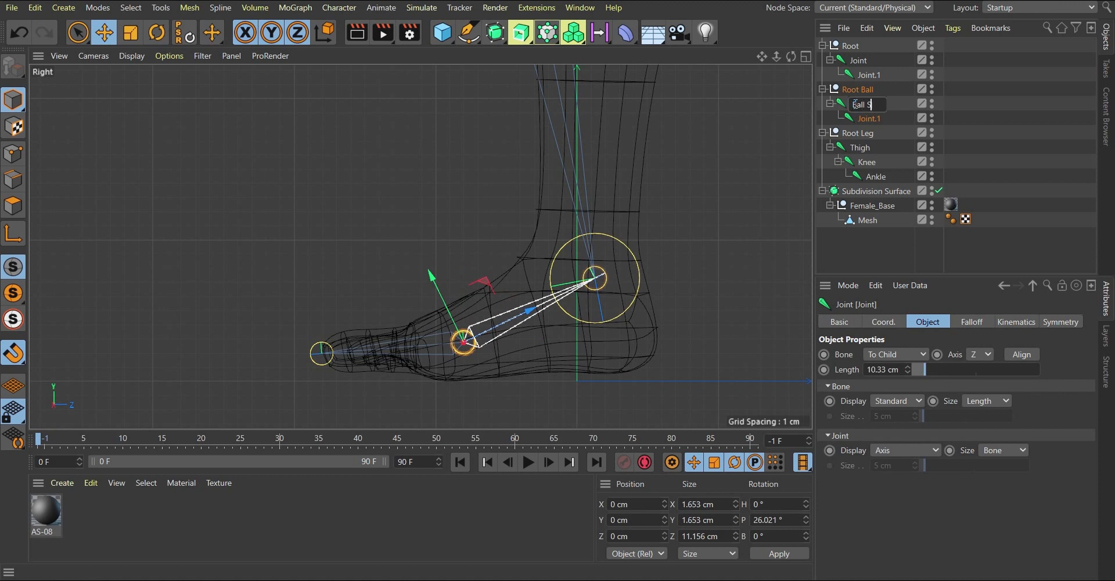
{"action": "key", "text": "Return"}
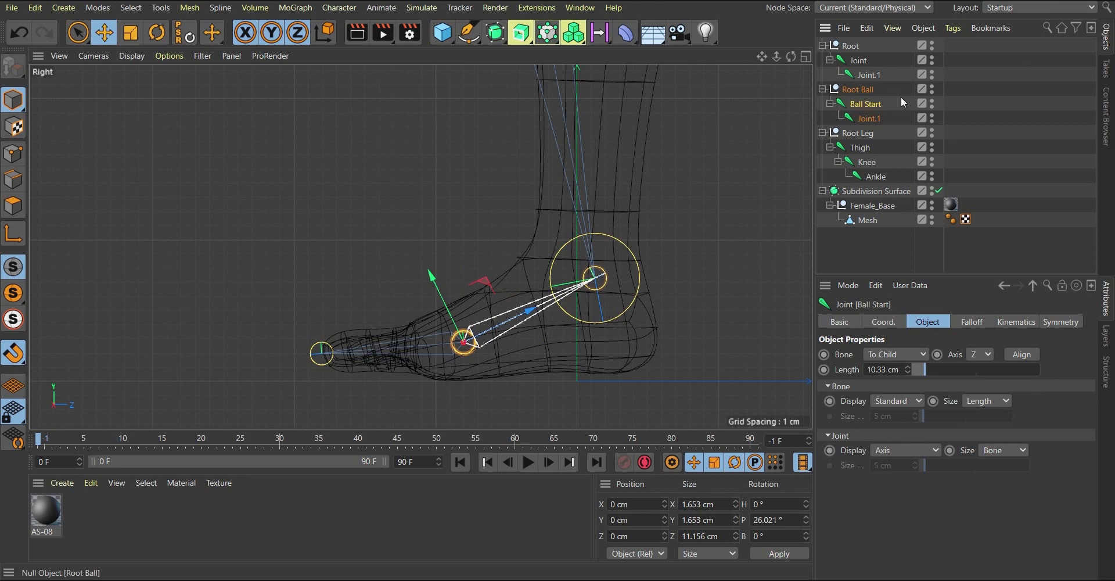
{"action": "left_click", "coordinate": [869, 118]}
{"action": "double_click", "coordinate": [869, 118]}
{"action": "type", "text": "Ba"}
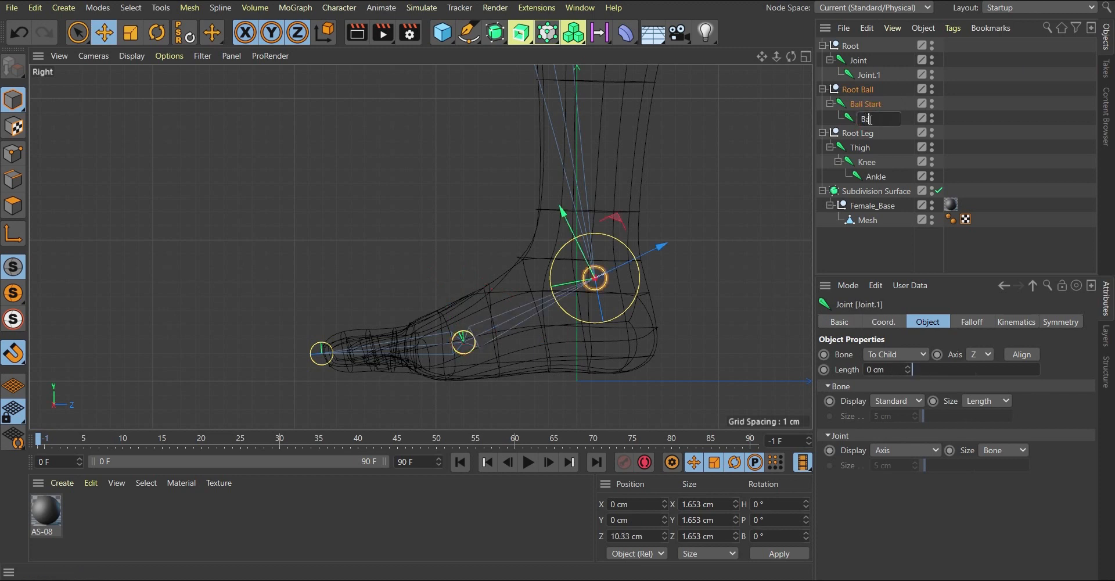
{"action": "type", "text": "ll End"}
{"action": "key", "text": "Return"}
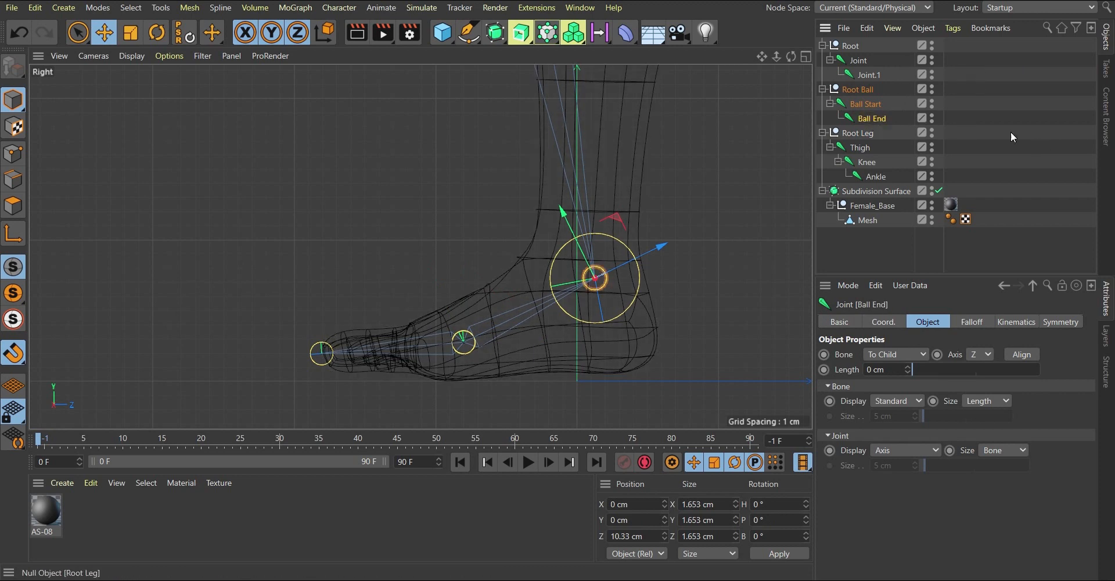
Rename the toe chain's root null as Root toe and its joints as Toe start and Toe end.
{"action": "double_click", "coordinate": [850, 46]}
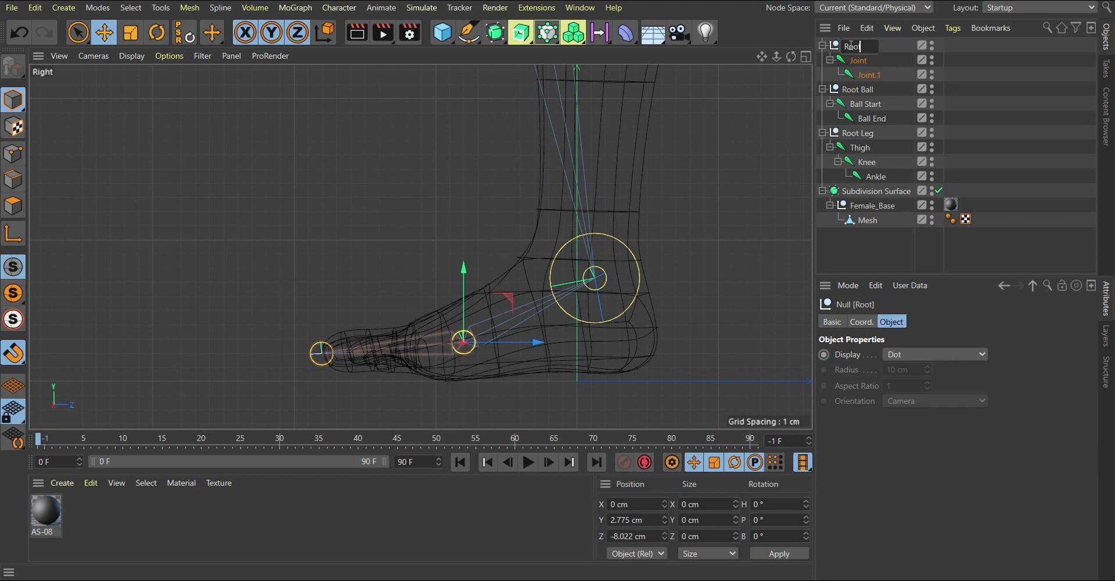
{"action": "key", "text": "Tab"}
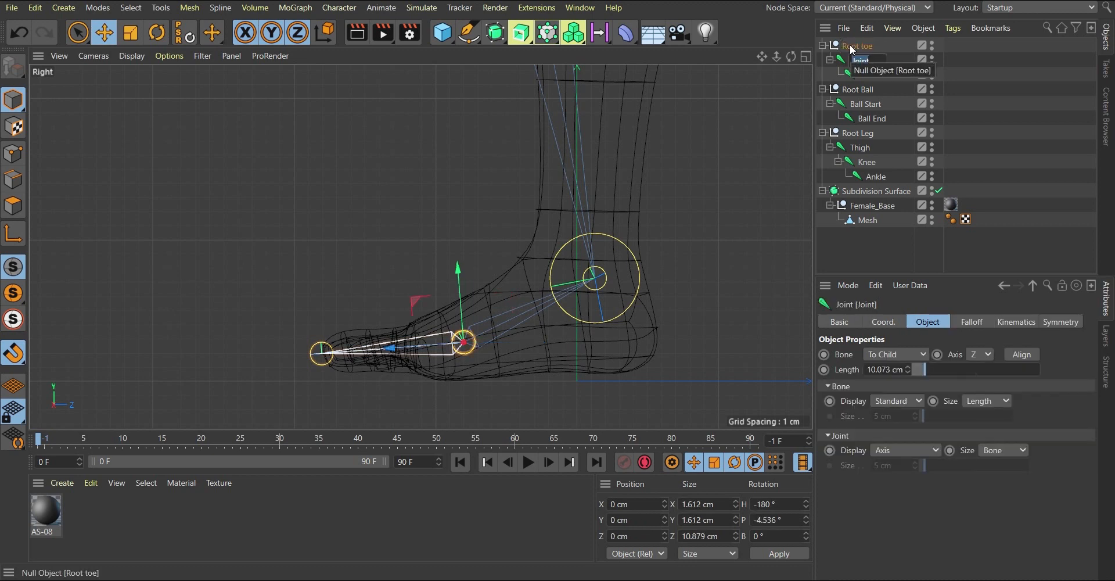
{"action": "type", "text": "T"}
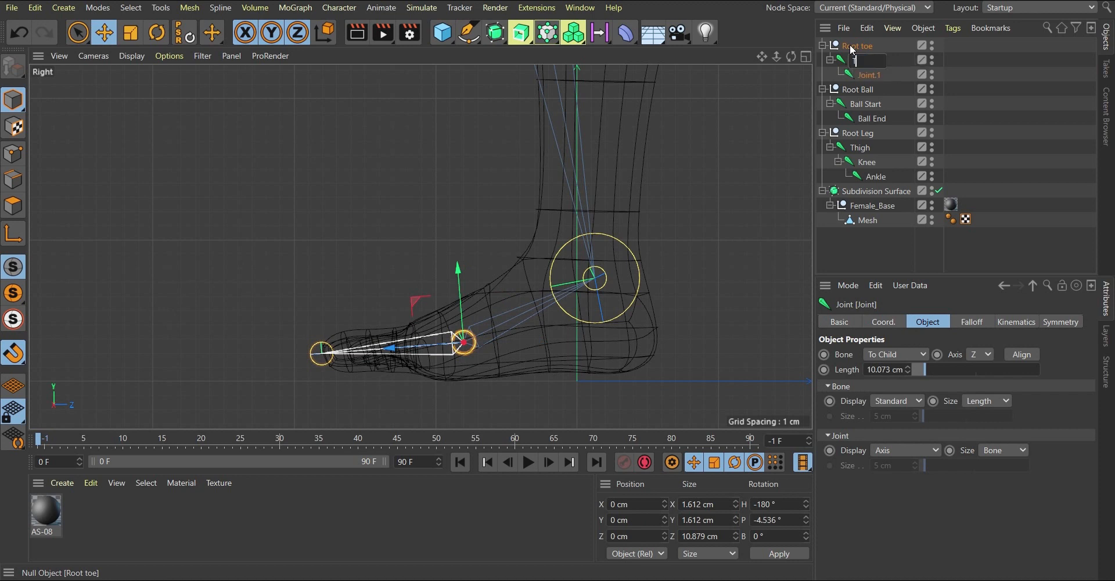
{"action": "key", "text": "Tab"}
{"action": "type", "text": "T"}
{"action": "key", "text": "Return"}
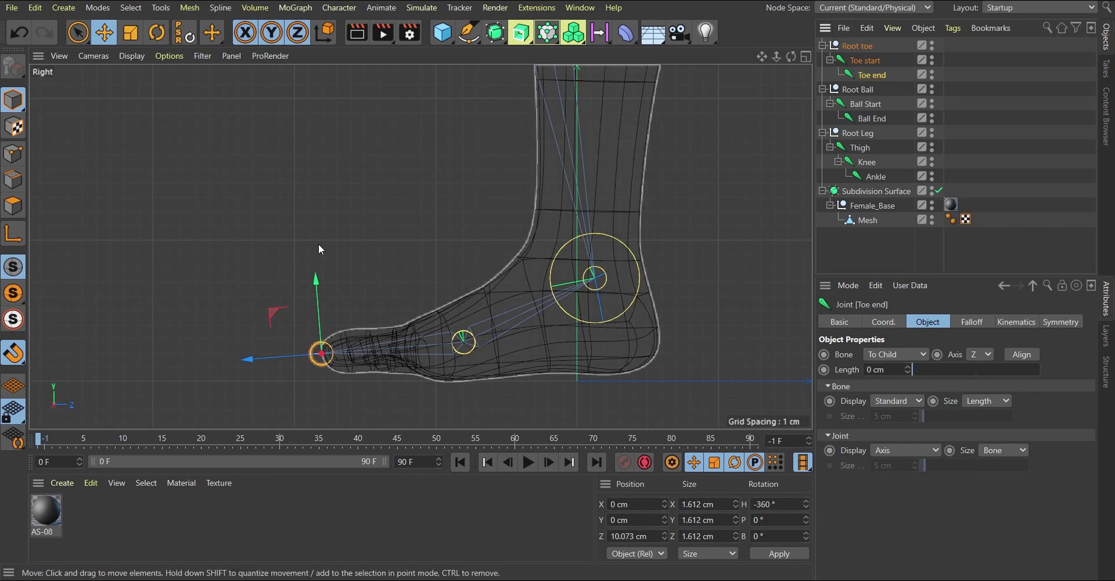
Test the foot chain by rotating the Root Ball null, and undo the rotation.
{"action": "scroll", "coordinate": [372, 267], "scroll_direction": "down", "scroll_amount": 3}
{"action": "scroll", "coordinate": [370, 270], "scroll_direction": "up", "scroll_amount": 5}
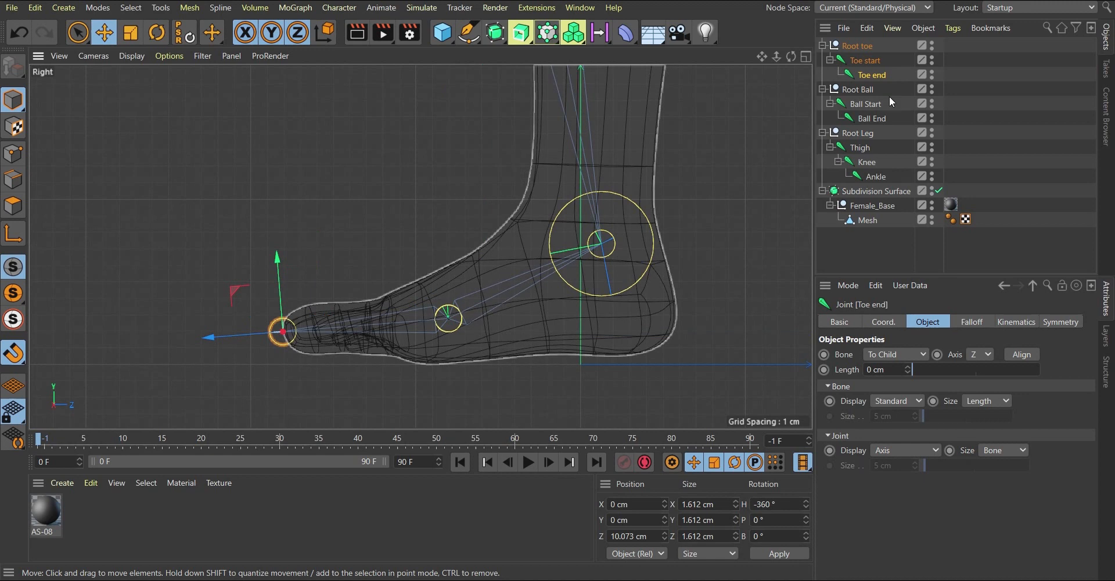
{"action": "left_click", "coordinate": [859, 90]}
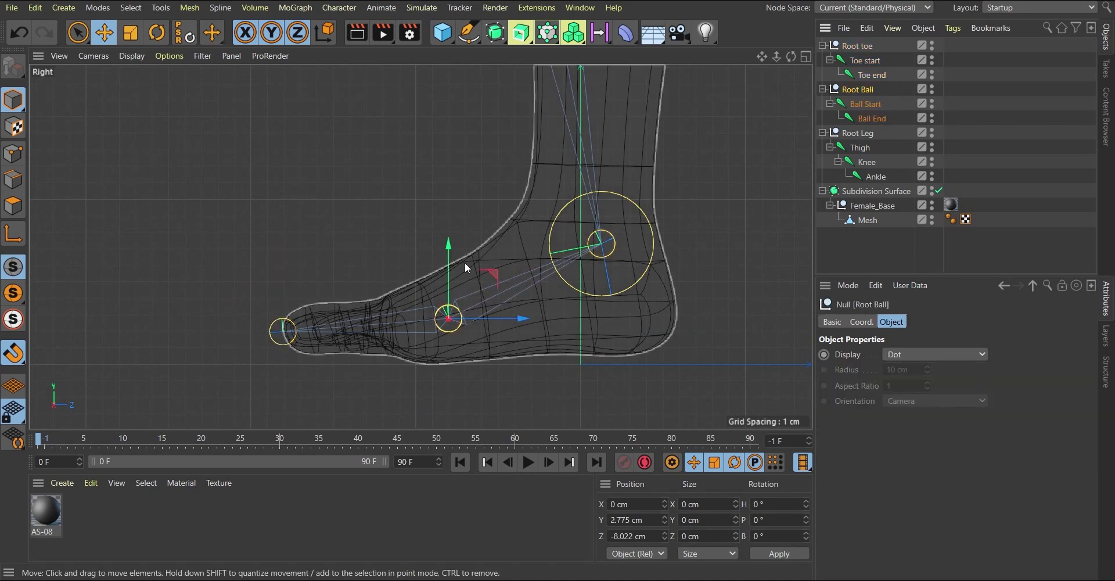
{"action": "key", "text": "r"}
{"action": "left_click_drag", "start_coordinate": [437, 280], "coordinate": [414, 255]}
{"action": "key", "text": "ctrl+z"}
{"action": "scroll", "coordinate": [458, 337], "scroll_direction": "down", "scroll_amount": 3}
{"action": "scroll", "coordinate": [452, 323], "scroll_direction": "up", "scroll_amount": 3}
{"action": "middle_click_drag", "start_coordinate": [452, 323], "coordinate": [406, 340], "text": "alt"}
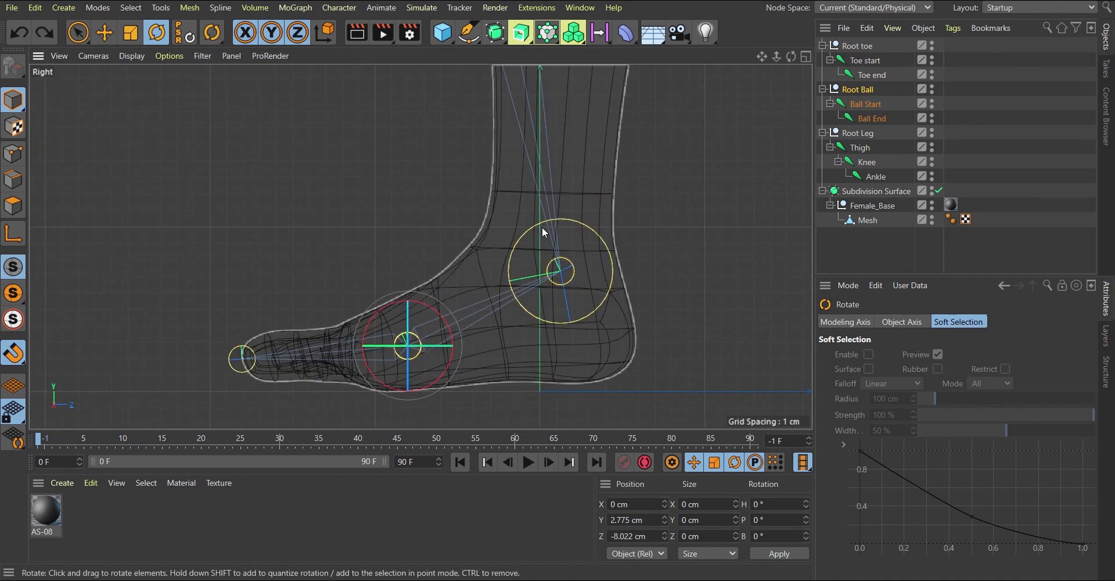
{"action": "scroll", "coordinate": [491, 318], "scroll_direction": "down", "scroll_amount": 5}
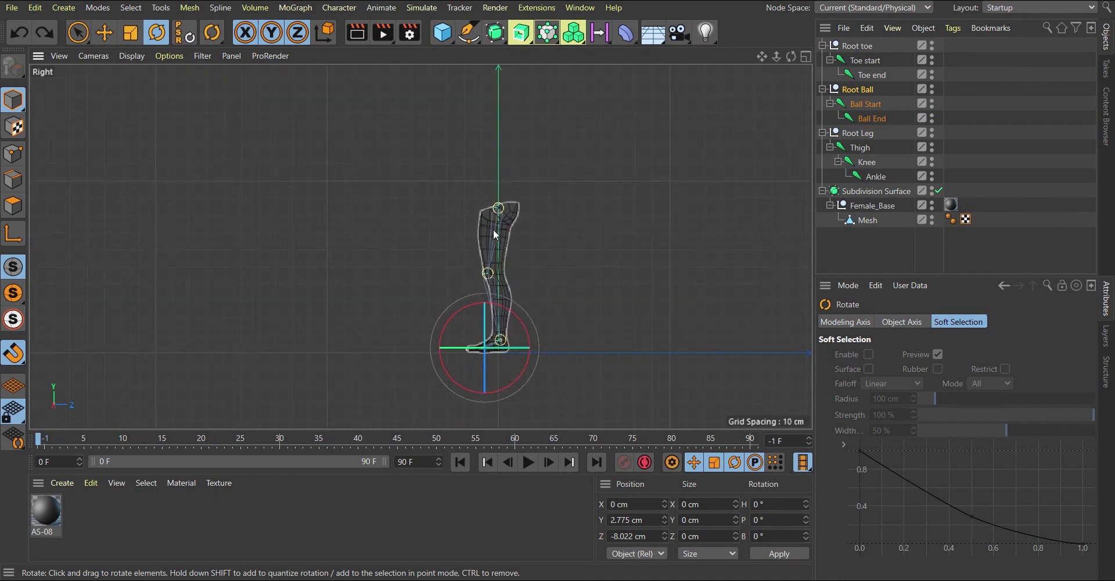
{"action": "scroll", "coordinate": [493, 285], "scroll_direction": "up", "scroll_amount": 4}
{"action": "scroll", "coordinate": [490, 279], "scroll_direction": "down", "scroll_amount": 4}
{"action": "scroll", "coordinate": [476, 260], "scroll_direction": "up", "scroll_amount": 4}
{"action": "scroll", "coordinate": [485, 255], "scroll_direction": "down", "scroll_amount": 2}
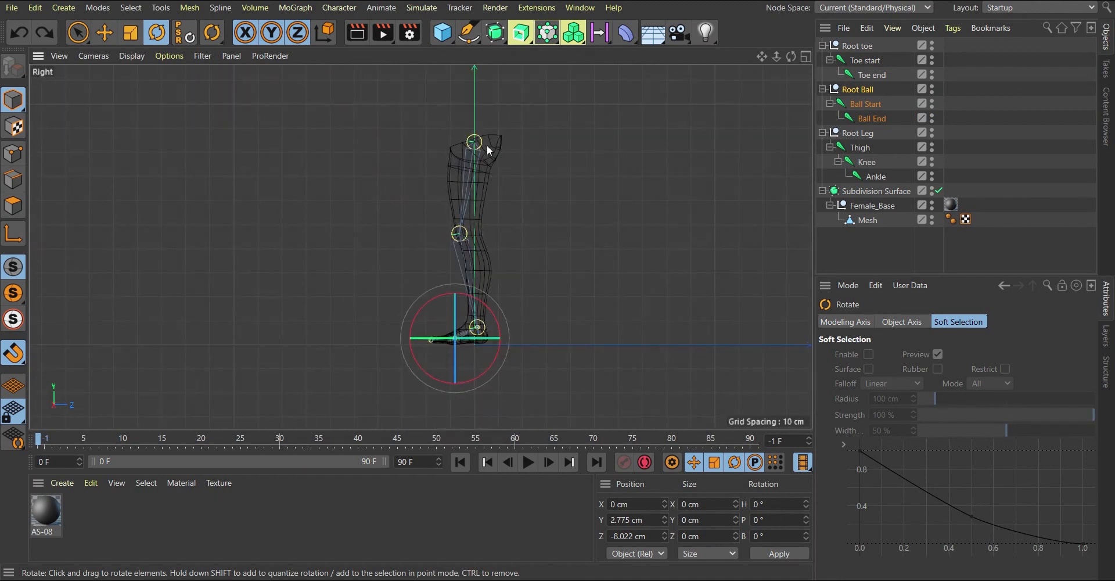
{"action": "scroll", "coordinate": [469, 250], "scroll_direction": "up", "scroll_amount": 1}
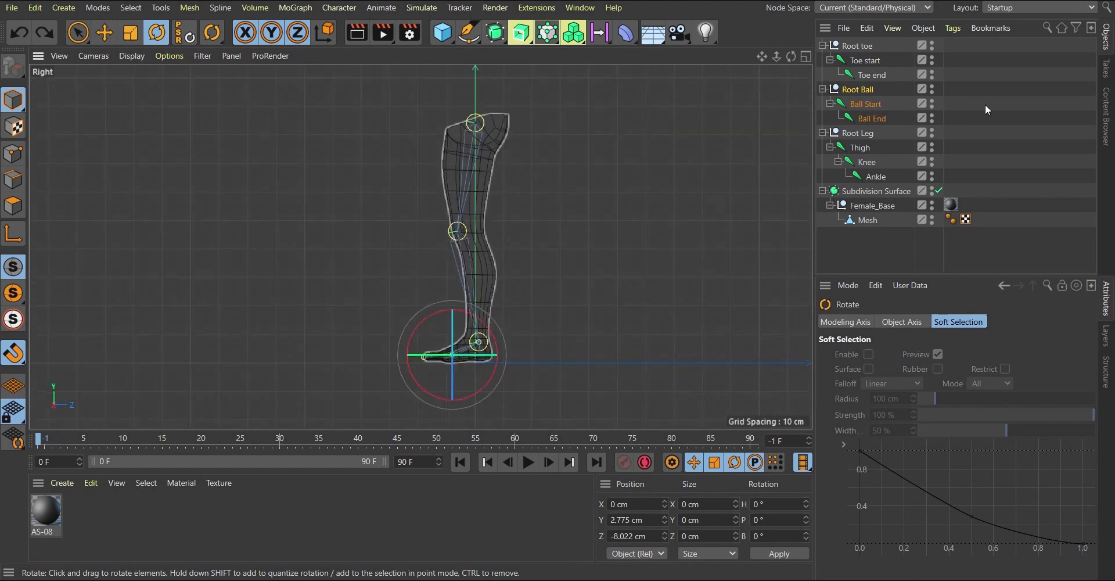
Add an IK rigging tag to the Thigh joint.
{"action": "left_click", "coordinate": [861, 149]}
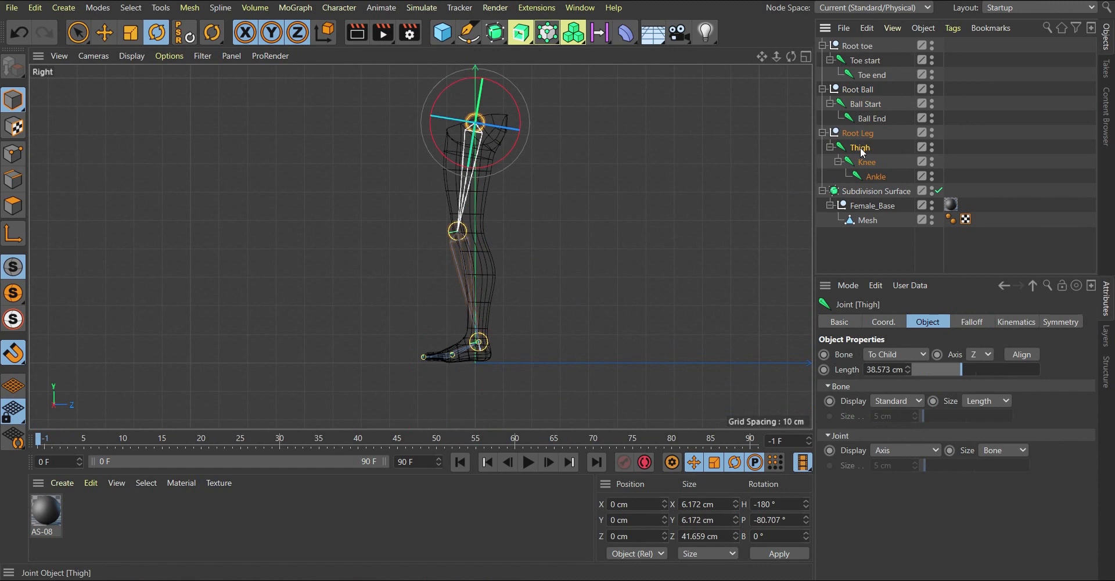
{"action": "left_click", "coordinate": [953, 27]}
{"action": "mouse_move", "coordinate": [981, 210]}
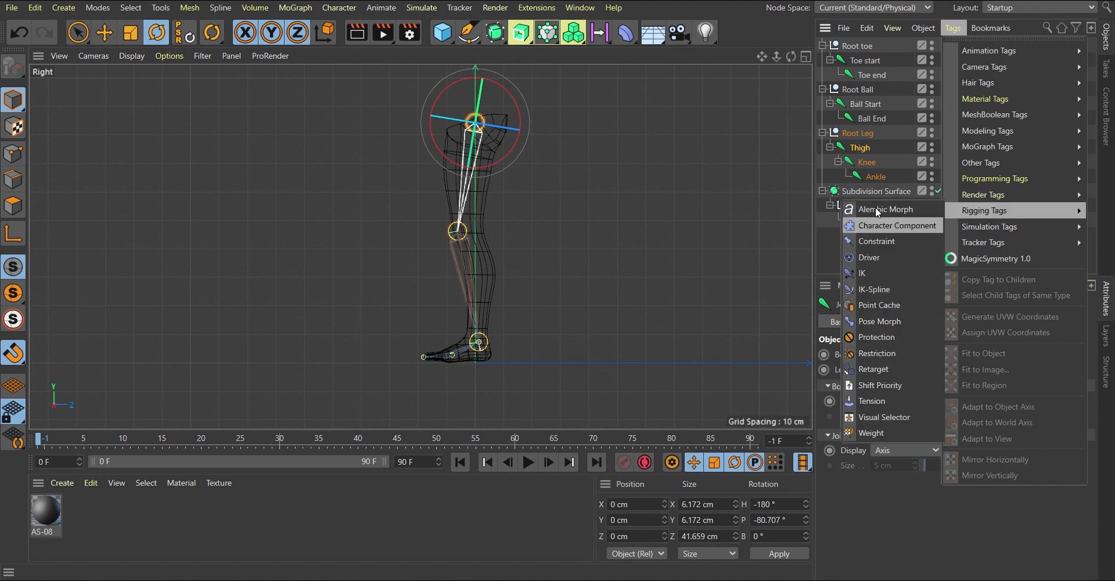
{"action": "left_click", "coordinate": [865, 273]}
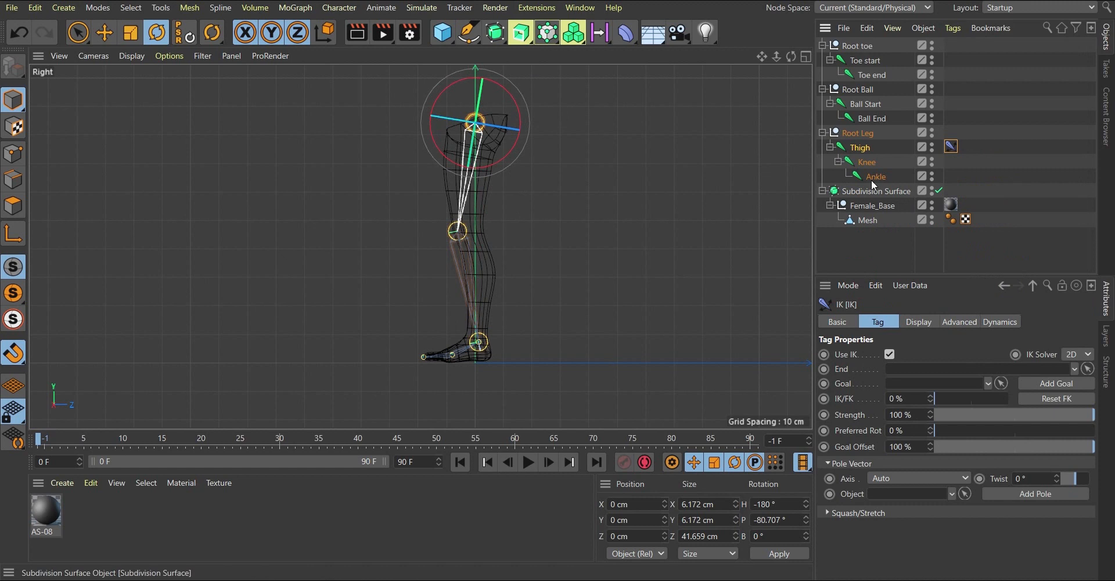
Assign the Ankle joint as the End of the Thigh's IK tag and add a goal for it.
{"action": "left_click_drag", "start_coordinate": [875, 175], "coordinate": [929, 239]}
{"action": "left_click_drag", "start_coordinate": [911, 371], "coordinate": [909, 367]}
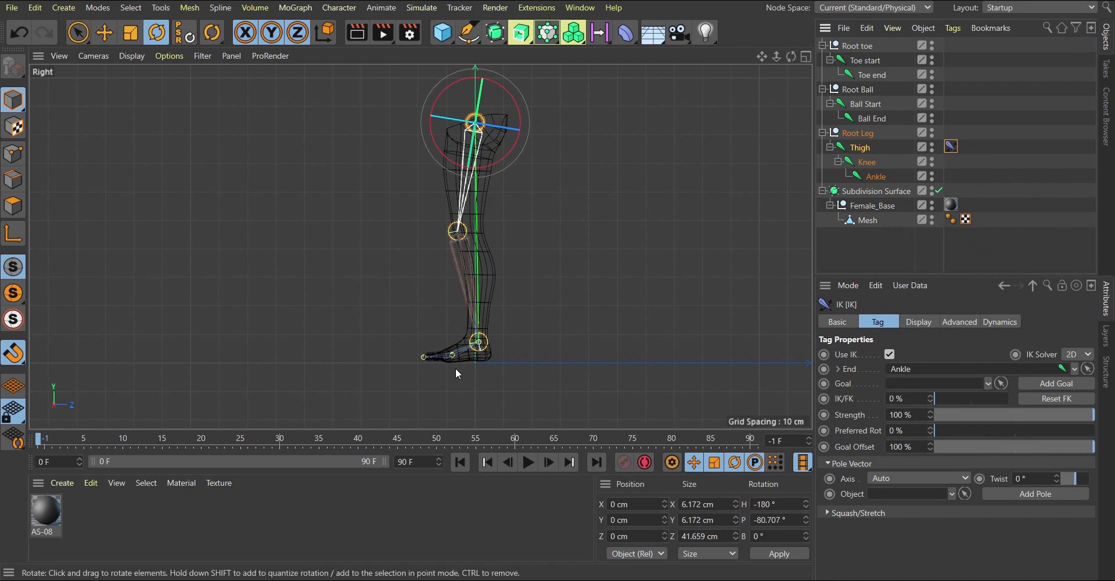
{"action": "left_click", "coordinate": [1044, 381]}
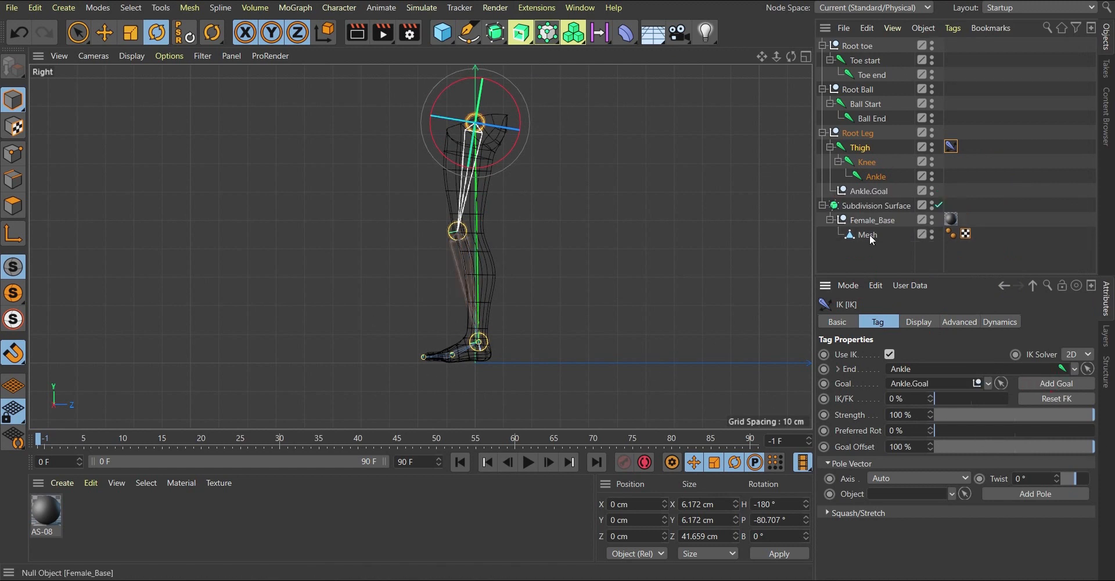
Try moving the Ankle.Goal null with the Move tool, undo the move and turn off snapping.
{"action": "left_click", "coordinate": [870, 192]}
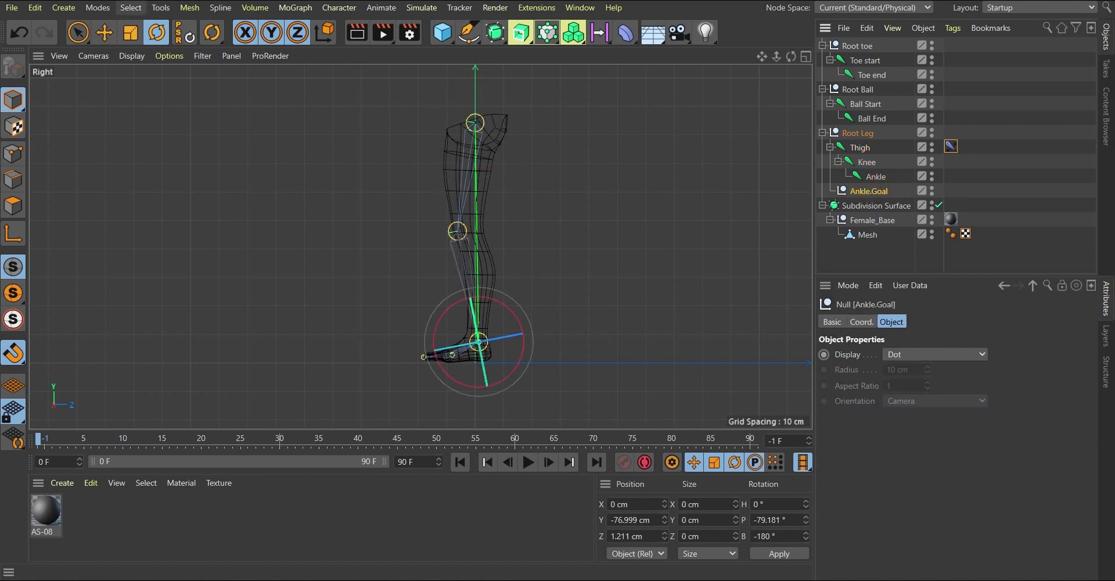
{"action": "left_click", "coordinate": [105, 32]}
{"action": "left_click_drag", "start_coordinate": [477, 343], "coordinate": [399, 310]}
{"action": "key", "text": "ctrl+z"}
{"action": "left_click", "coordinate": [18, 355]}
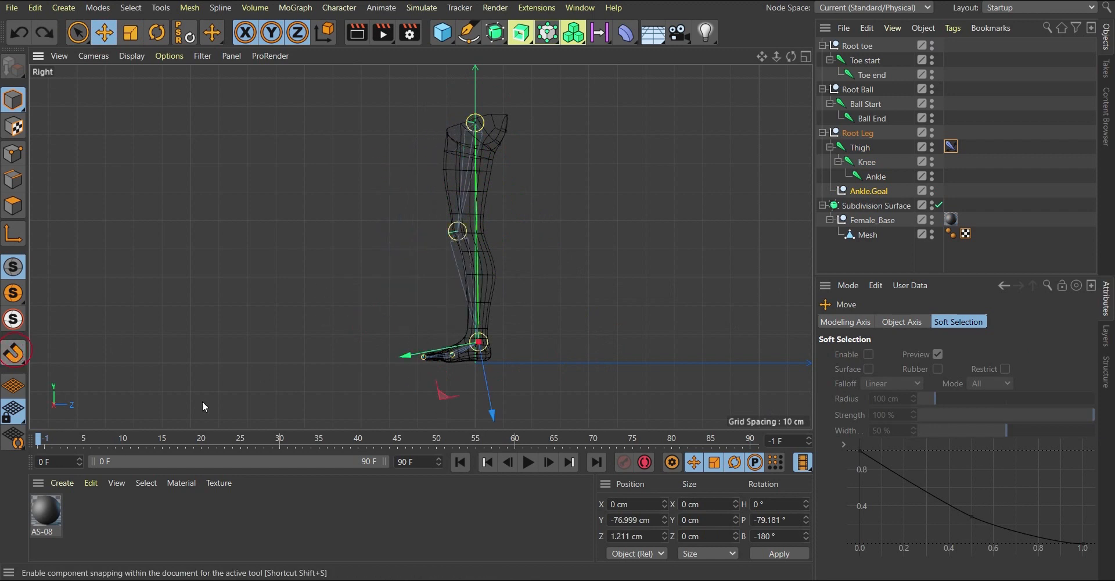
Test the leg's IK bending by moving the Ankle.Goal null without snapping, and undo the move.
{"action": "scroll", "coordinate": [481, 311], "scroll_direction": "up", "scroll_amount": 2}
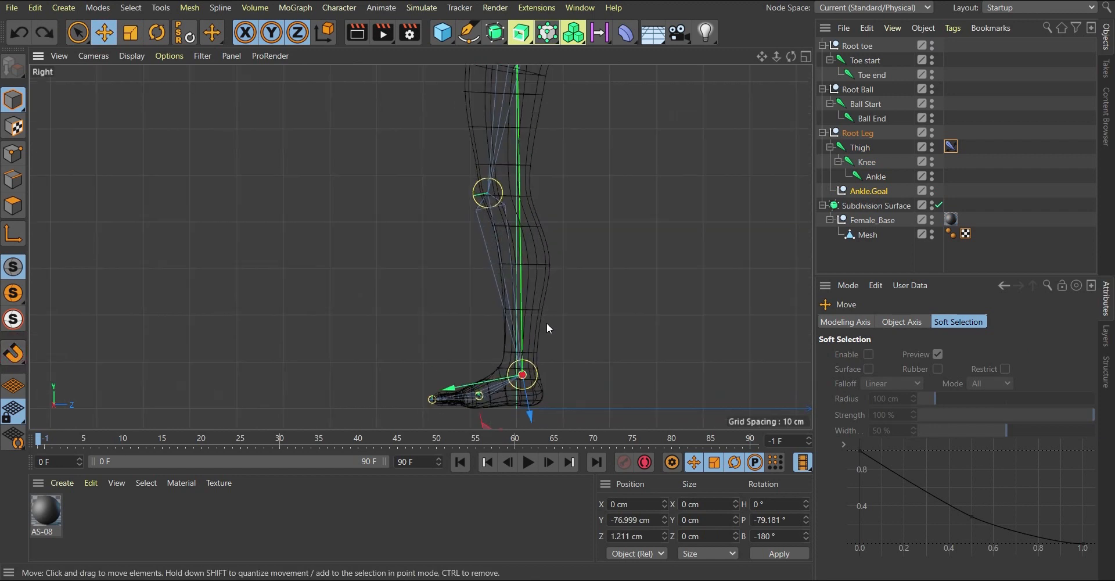
{"action": "left_click_drag", "start_coordinate": [591, 316], "coordinate": [534, 217]}
{"action": "key", "text": "ctrl+z"}
Make the Ankle.Goal null a child of the Ball Start joint.
{"action": "scroll", "coordinate": [527, 359], "scroll_direction": "up", "scroll_amount": 8}
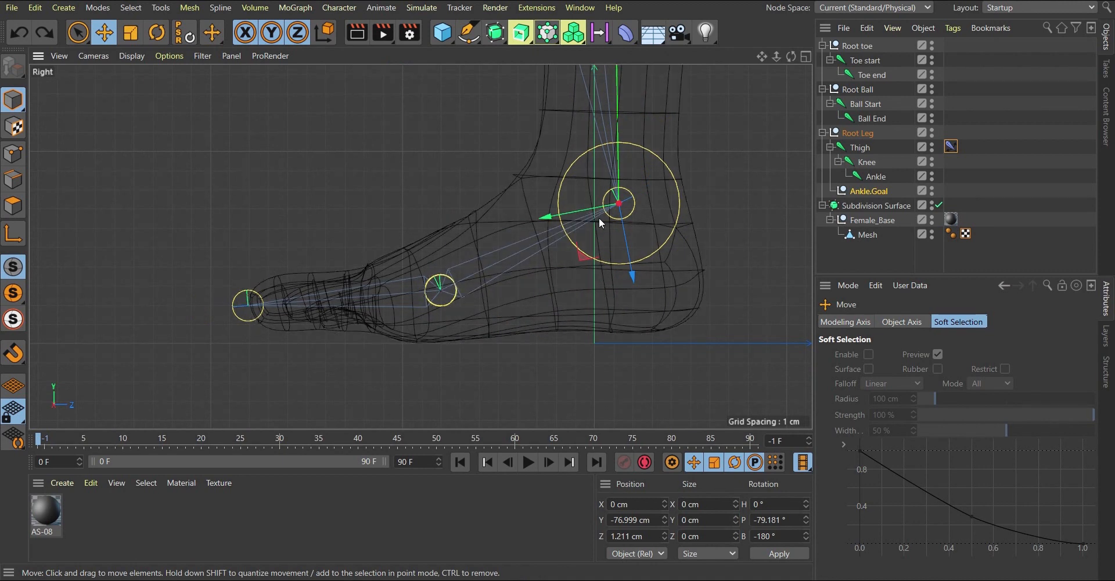
{"action": "scroll", "coordinate": [598, 200], "scroll_direction": "down", "scroll_amount": 1}
{"action": "scroll", "coordinate": [556, 257], "scroll_direction": "down", "scroll_amount": 6}
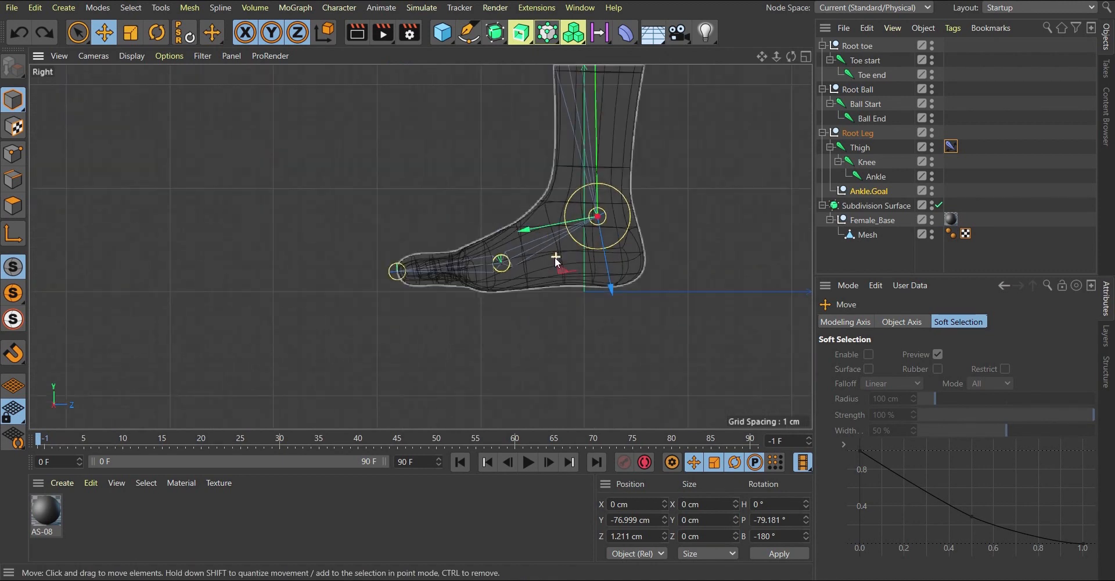
{"action": "scroll", "coordinate": [547, 231], "scroll_direction": "up", "scroll_amount": 5}
{"action": "scroll", "coordinate": [548, 233], "scroll_direction": "down", "scroll_amount": 2}
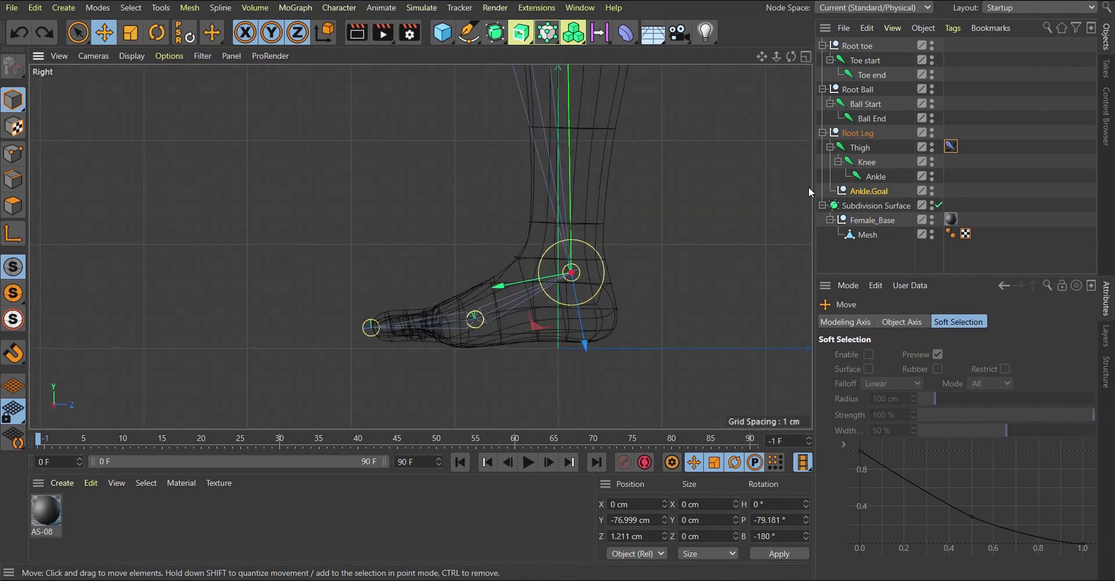
{"action": "left_click", "coordinate": [861, 192]}
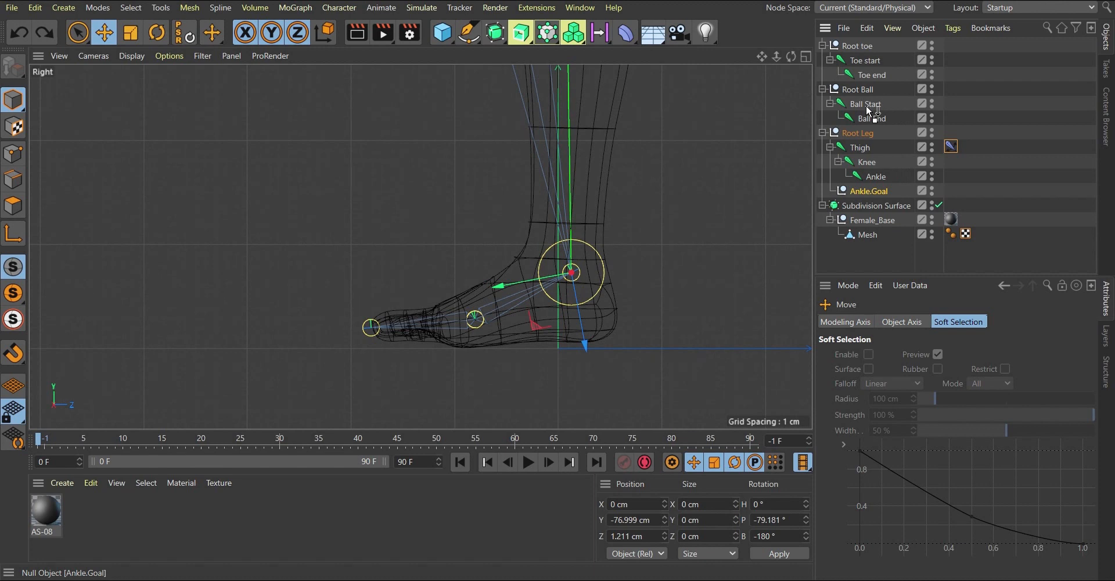
{"action": "left_click_drag", "start_coordinate": [869, 110], "coordinate": [868, 114]}
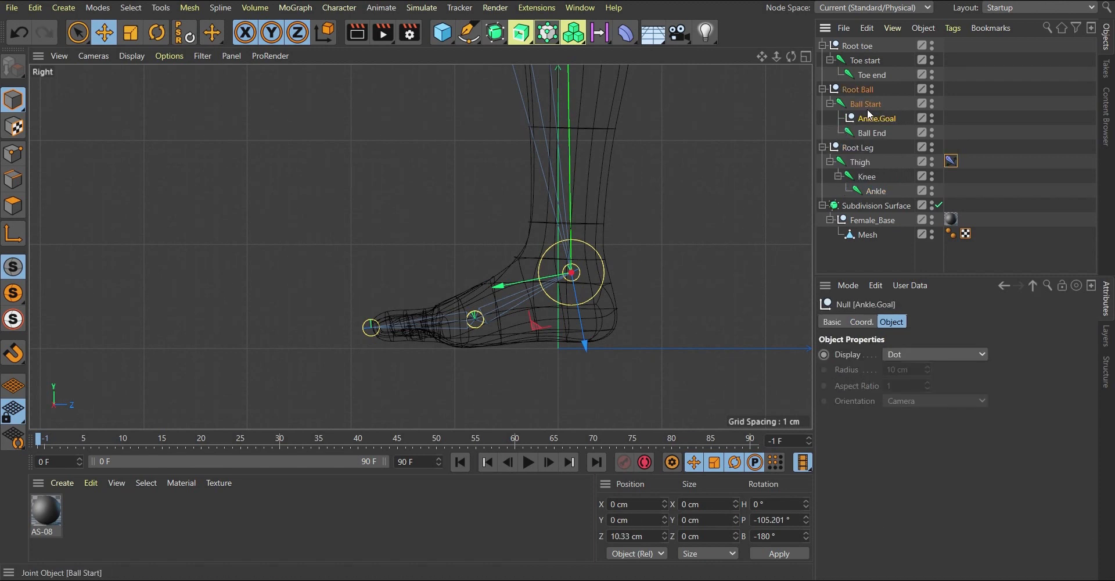
Test whether the ankle goal follows the foot by rotating the Root Ball null, and undo the rotation.
{"action": "left_click", "coordinate": [862, 90]}
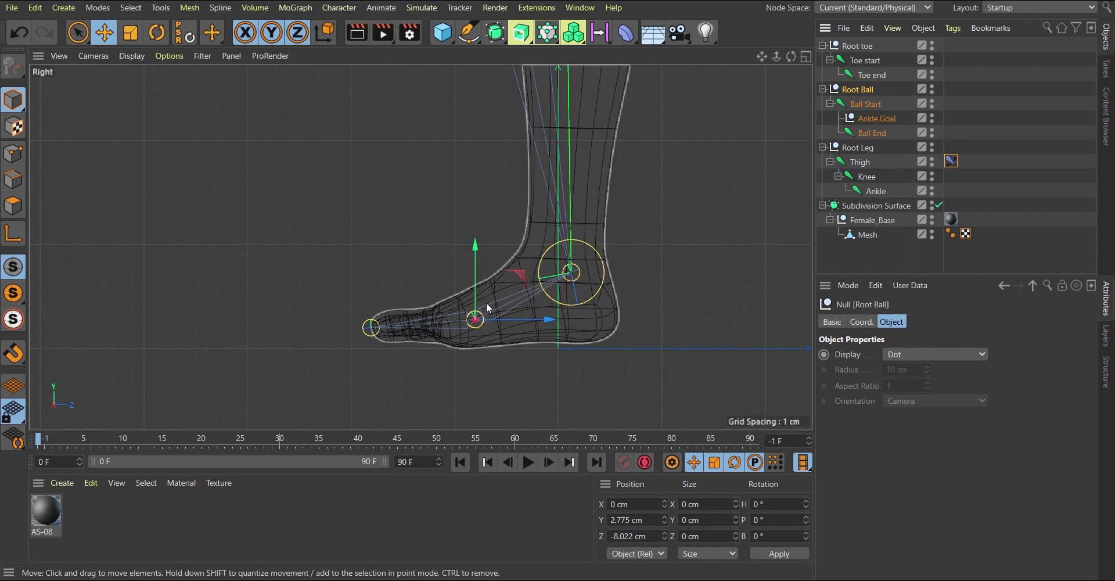
{"action": "key", "text": "r"}
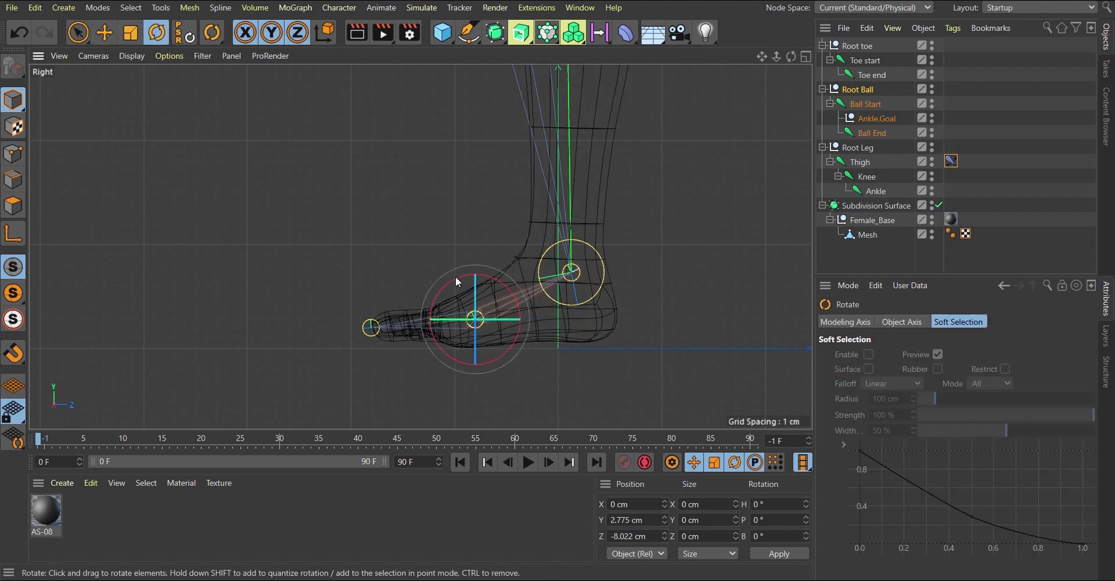
{"action": "left_click_drag", "start_coordinate": [457, 278], "coordinate": [400, 265]}
{"action": "scroll", "coordinate": [432, 250], "scroll_direction": "down", "scroll_amount": 5}
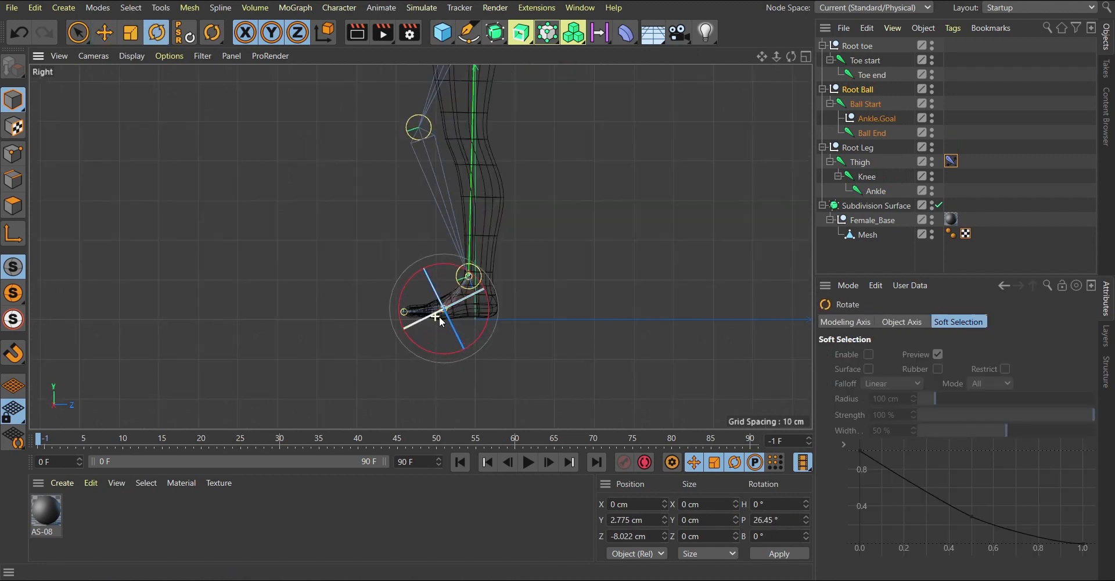
{"action": "mouse_move", "coordinate": [428, 327]}
{"action": "left_mouse_down"}
{"action": "mouse_move", "coordinate": [393, 319]}
{"action": "mouse_move", "coordinate": [407, 336]}
{"action": "mouse_move", "coordinate": [374, 314]}
{"action": "mouse_move", "coordinate": [437, 326]}
{"action": "mouse_move", "coordinate": [418, 312]}
{"action": "left_mouse_up"}
{"action": "key", "text": "ctrl+z"}
{"action": "left_click_drag", "start_coordinate": [427, 375], "coordinate": [480, 291]}
{"action": "scroll", "coordinate": [451, 341], "scroll_direction": "up", "scroll_amount": 5}
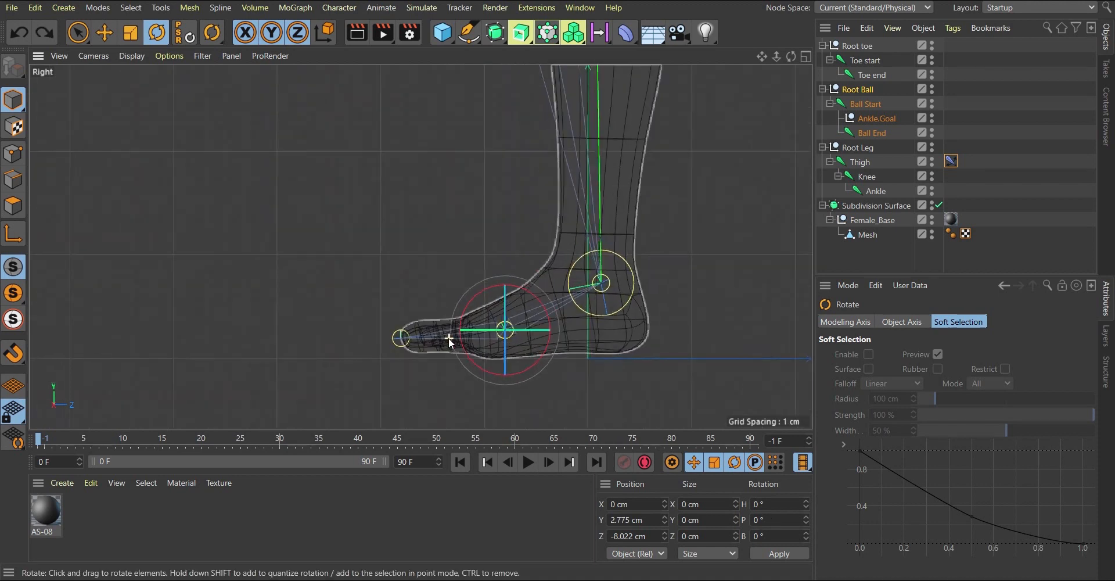
Test the toe chain by rotating the Root toe null so the toes lift, and undo the rotation.
{"action": "left_click", "coordinate": [867, 62]}
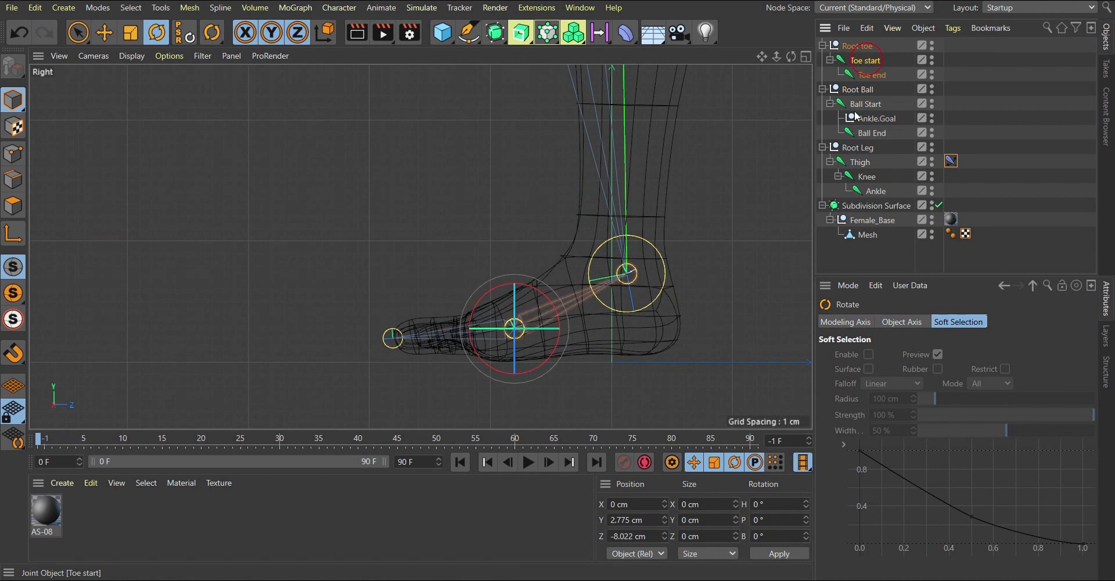
{"action": "left_click", "coordinate": [857, 49]}
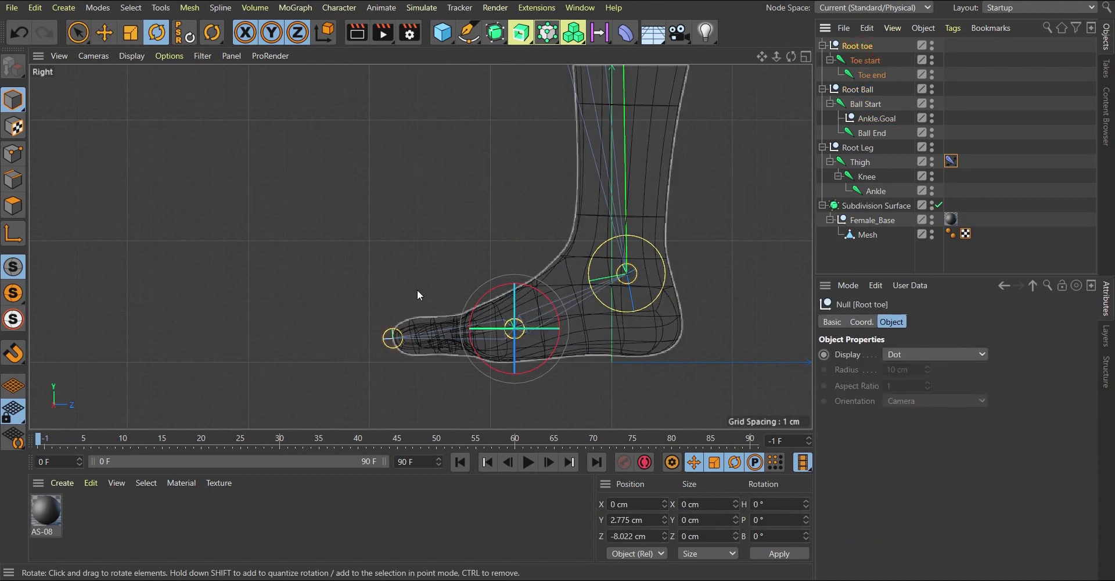
{"action": "left_click_drag", "start_coordinate": [482, 295], "coordinate": [504, 278]}
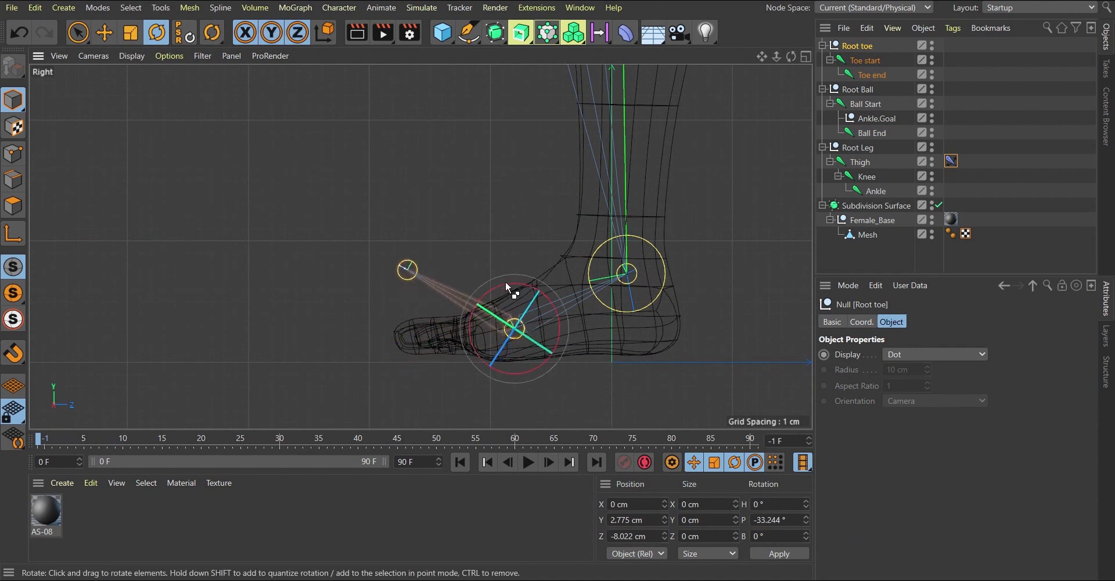
{"action": "key", "text": "ctrl+z"}
Rotate the Root Ball null slightly to test the heel lift again, and undo the rotation.
{"action": "left_click", "coordinate": [857, 89]}
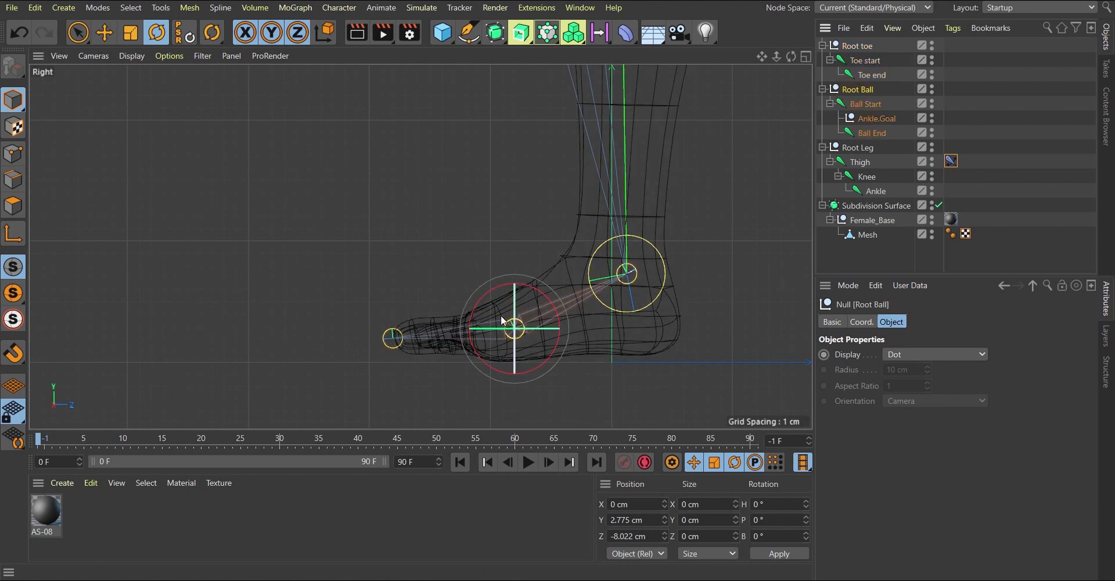
{"action": "left_click_drag", "start_coordinate": [528, 284], "coordinate": [521, 277]}
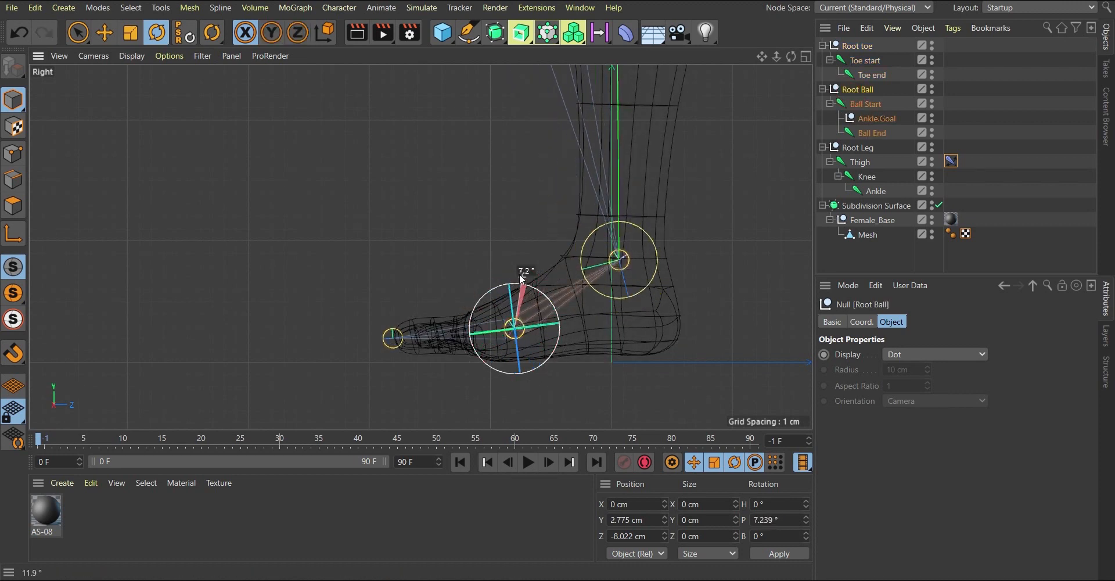
{"action": "key", "text": "ctrl+z"}
{"action": "scroll", "coordinate": [522, 308], "scroll_direction": "down", "scroll_amount": 6}
{"action": "scroll", "coordinate": [529, 293], "scroll_direction": "down", "scroll_amount": 6}
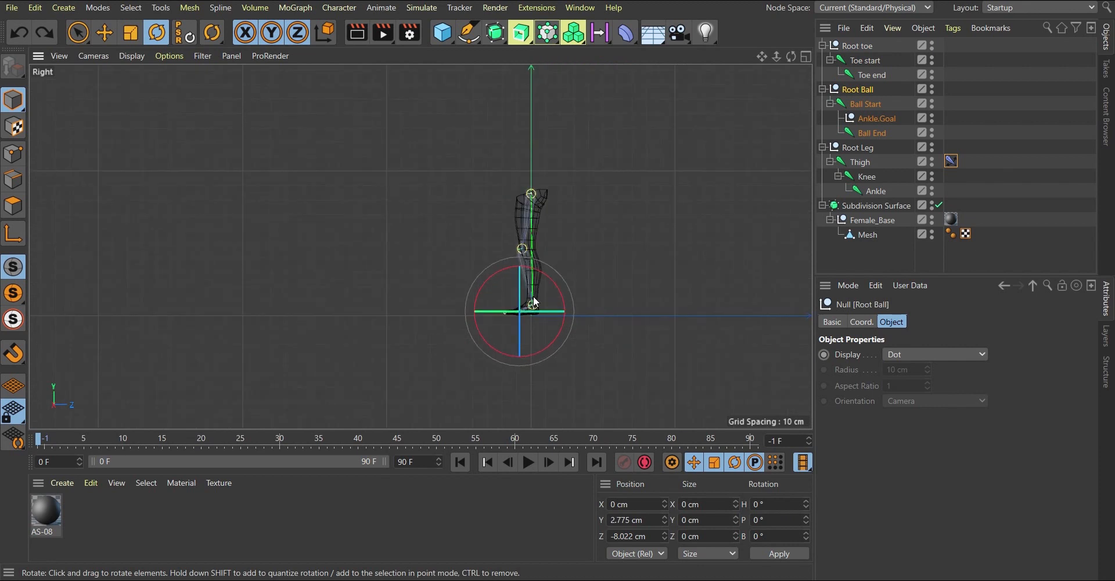
{"action": "scroll", "coordinate": [530, 277], "scroll_direction": "up", "scroll_amount": 6}
{"action": "scroll", "coordinate": [515, 255], "scroll_direction": "down", "scroll_amount": 5}
{"action": "scroll", "coordinate": [499, 233], "scroll_direction": "up", "scroll_amount": 4}
{"action": "scroll", "coordinate": [492, 229], "scroll_direction": "down", "scroll_amount": 6}
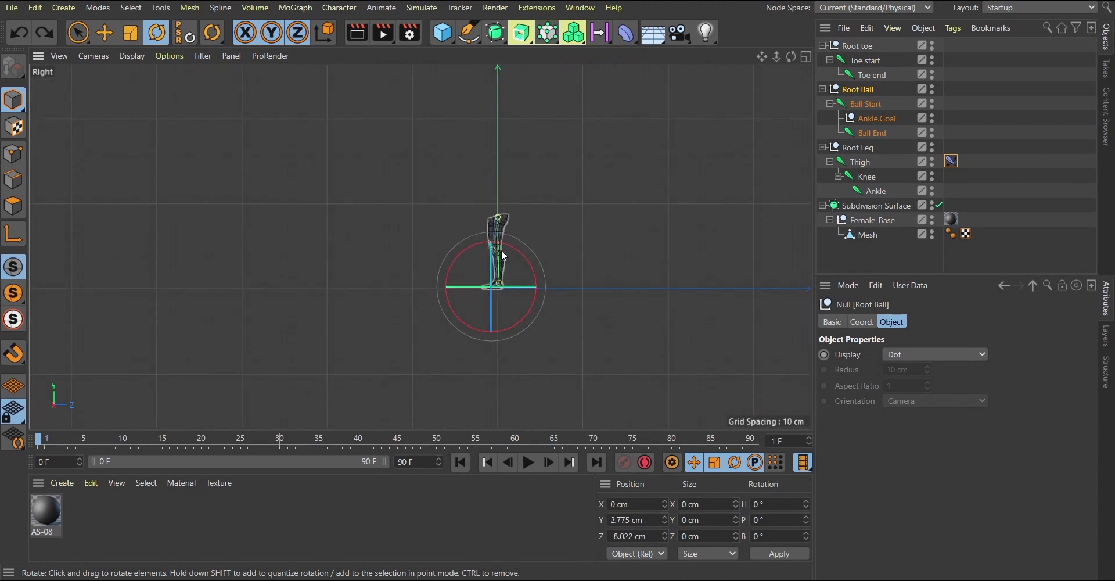
{"action": "scroll", "coordinate": [513, 253], "scroll_direction": "down", "scroll_amount": 3}
In the Front view, collapse the Root toe, Root Ball and Root Leg hierarchies.
{"action": "key", "text": "F4"}
{"action": "scroll", "coordinate": [442, 254], "scroll_direction": "up", "scroll_amount": 8}
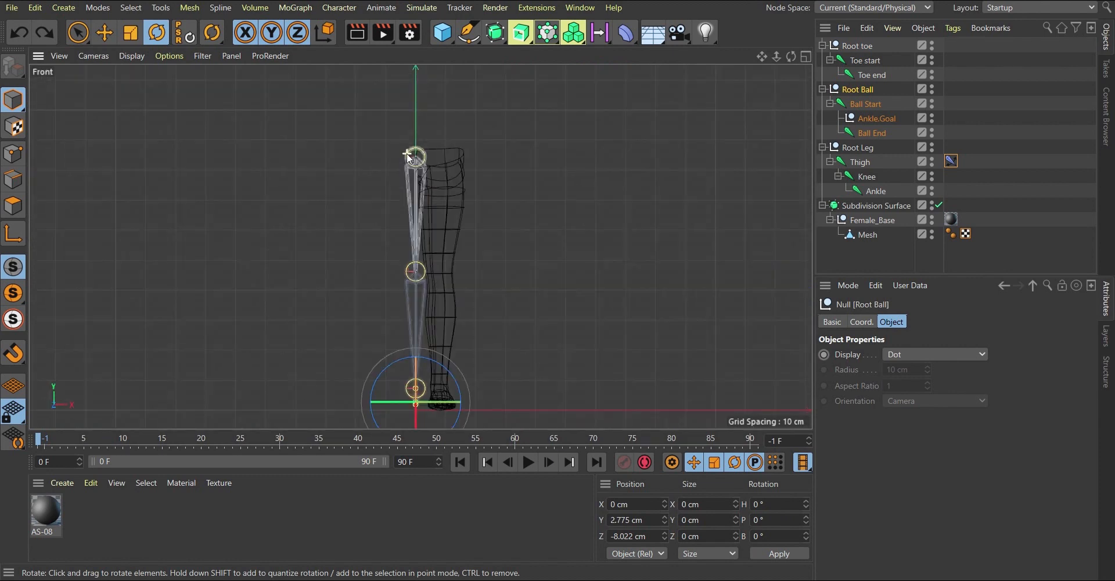
{"action": "scroll", "coordinate": [411, 211], "scroll_direction": "up", "scroll_amount": 2}
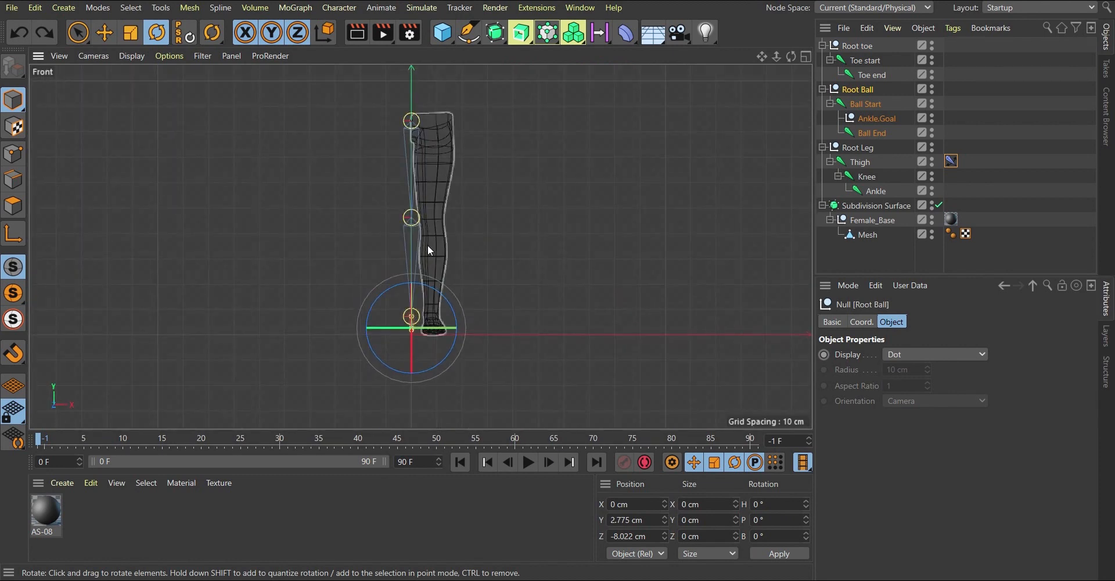
{"action": "left_click", "coordinate": [822, 45]}
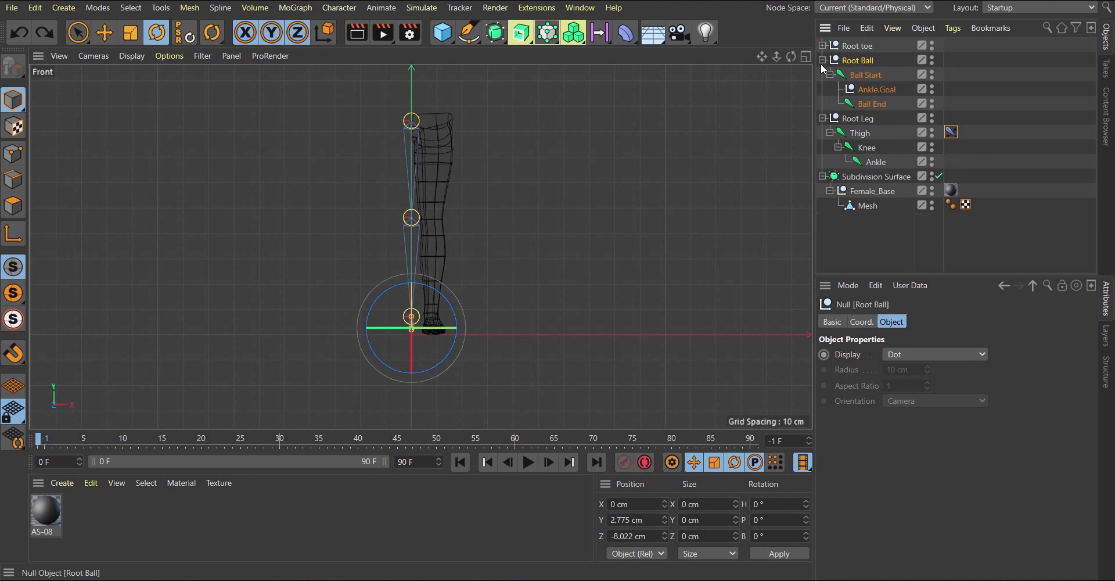
{"action": "left_click", "coordinate": [822, 60]}
{"action": "left_click", "coordinate": [822, 75]}
Move the Root toe, Root Ball and Root Leg nulls together along X by about 8.2 cm to centre the joints in the leg mesh.
{"action": "left_click", "coordinate": [846, 76]}
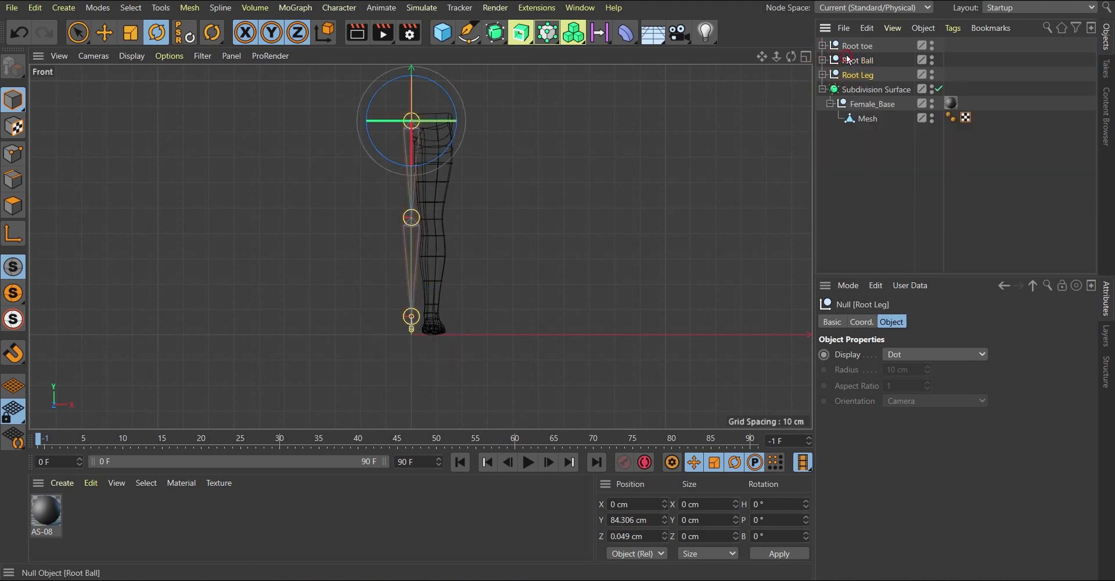
{"action": "left_click", "coordinate": [847, 46], "text": "shift"}
{"action": "key", "text": "e"}
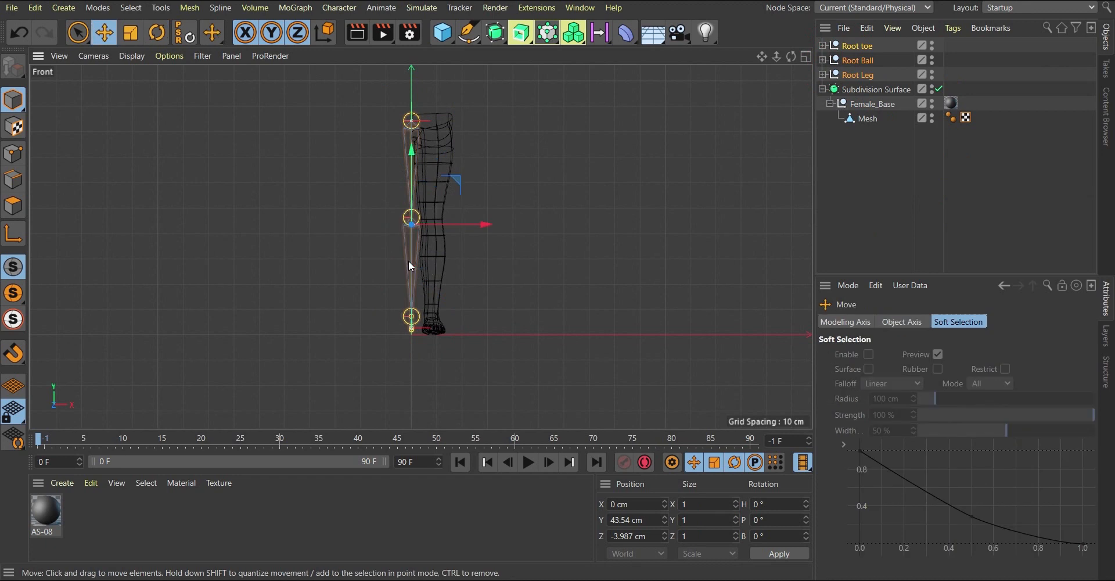
{"action": "scroll", "coordinate": [444, 235], "scroll_direction": "up", "scroll_amount": 2}
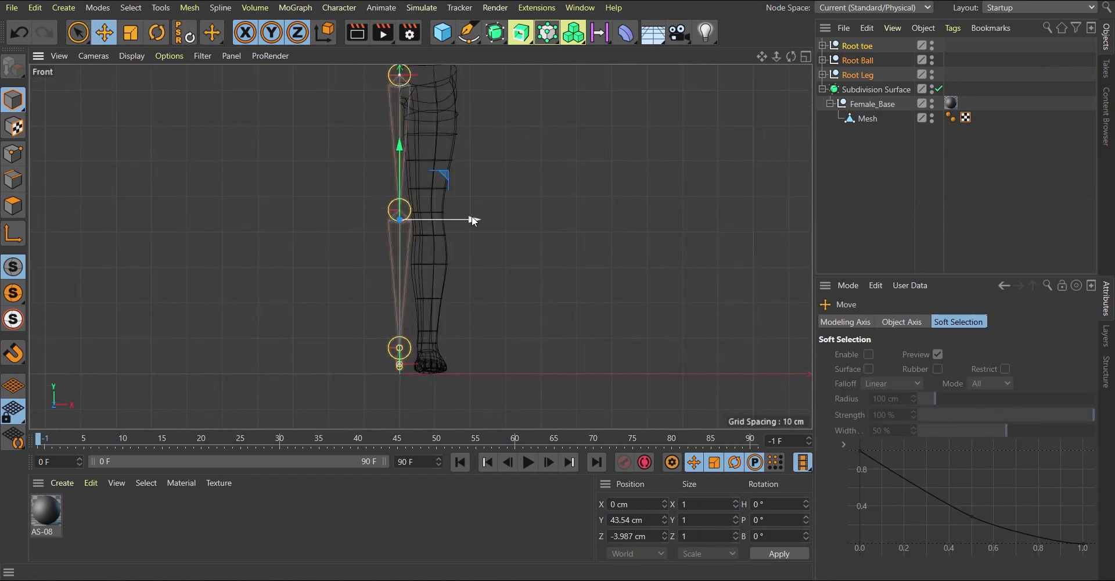
{"action": "left_click_drag", "start_coordinate": [472, 221], "coordinate": [500, 219]}
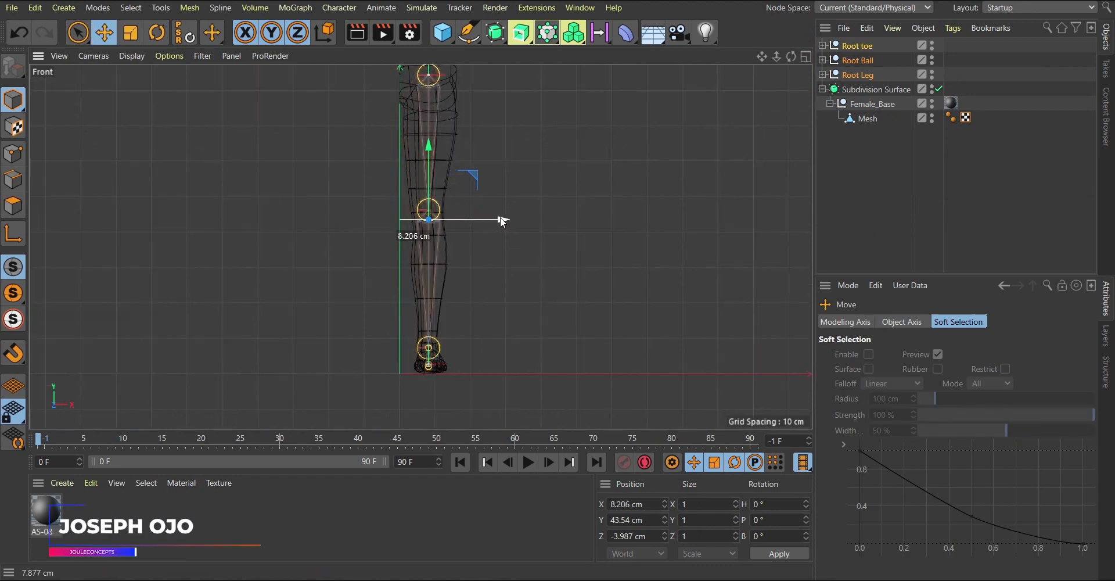
{"action": "scroll", "coordinate": [447, 242], "scroll_direction": "down", "scroll_amount": 3}
{"action": "scroll", "coordinate": [425, 204], "scroll_direction": "up", "scroll_amount": 5}
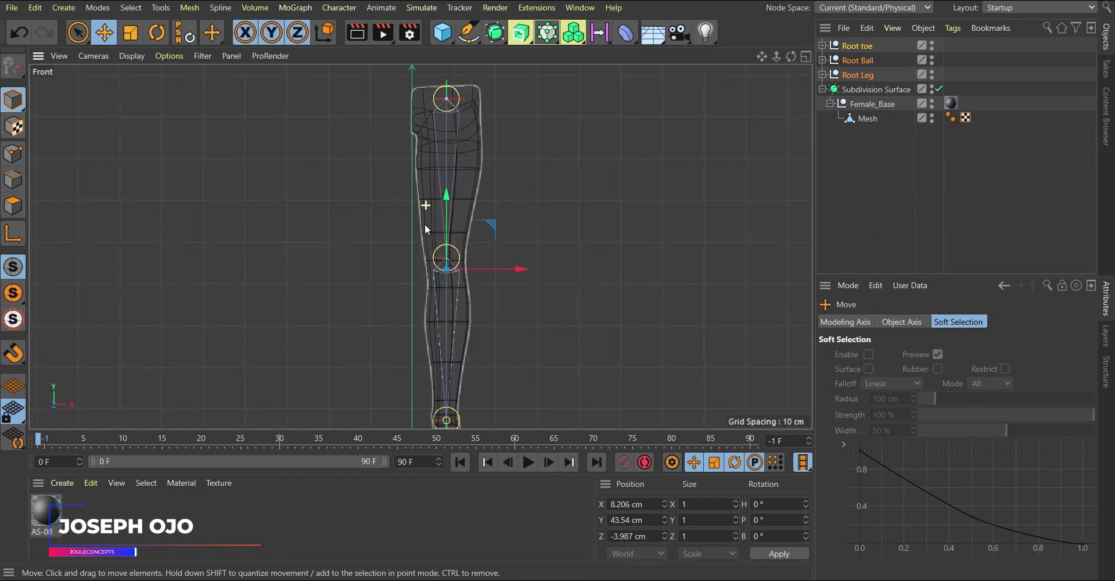
{"action": "scroll", "coordinate": [447, 221], "scroll_direction": "down", "scroll_amount": 2}
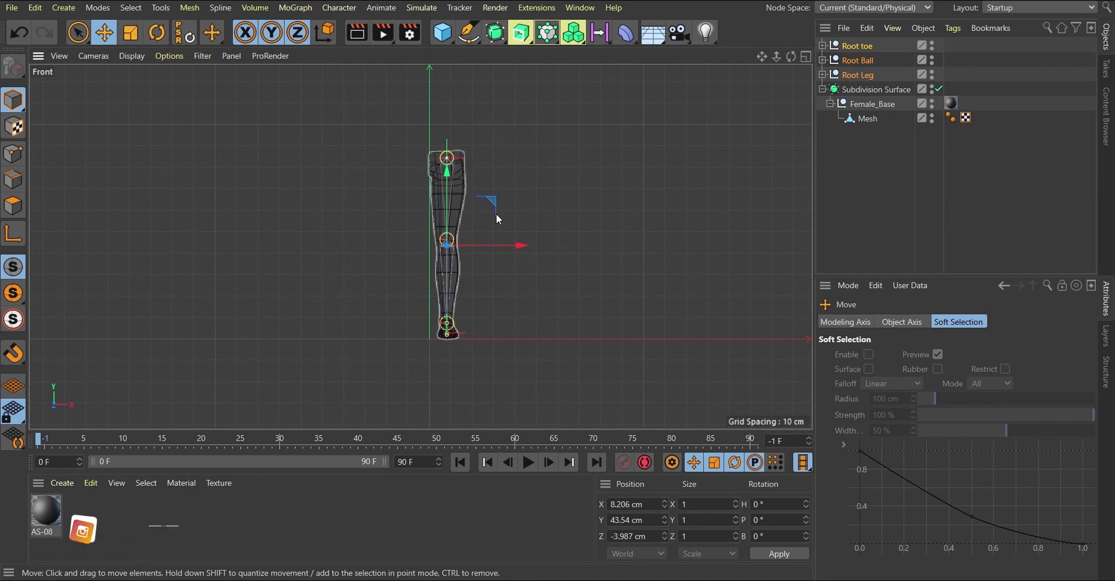
Examine the joint placement inside the leg mesh from several angles in the Perspective view and clear the selection.
{"action": "key", "text": "F1"}
{"action": "scroll", "coordinate": [491, 243], "scroll_direction": "down", "scroll_amount": 6}
{"action": "left_click_drag", "start_coordinate": [429, 204], "coordinate": [544, 264], "text": "alt"}
{"action": "scroll", "coordinate": [482, 212], "scroll_direction": "up", "scroll_amount": 6}
{"action": "left_click_drag", "start_coordinate": [464, 222], "coordinate": [350, 202], "text": "alt"}
{"action": "scroll", "coordinate": [504, 252], "scroll_direction": "up", "scroll_amount": 3}
{"action": "scroll", "coordinate": [485, 380], "scroll_direction": "down", "scroll_amount": 5}
{"action": "scroll", "coordinate": [424, 270], "scroll_direction": "up", "scroll_amount": 5}
{"action": "mouse_move", "coordinate": [527, 284]}
{"action": "left_mouse_down", "text": "alt"}
{"action": "mouse_move", "coordinate": [484, 245]}
{"action": "mouse_move", "coordinate": [514, 287]}
{"action": "left_mouse_up", "text": "alt"}
{"action": "scroll", "coordinate": [517, 287], "scroll_direction": "down", "scroll_amount": 5}
{"action": "scroll", "coordinate": [517, 261], "scroll_direction": "up", "scroll_amount": 6}
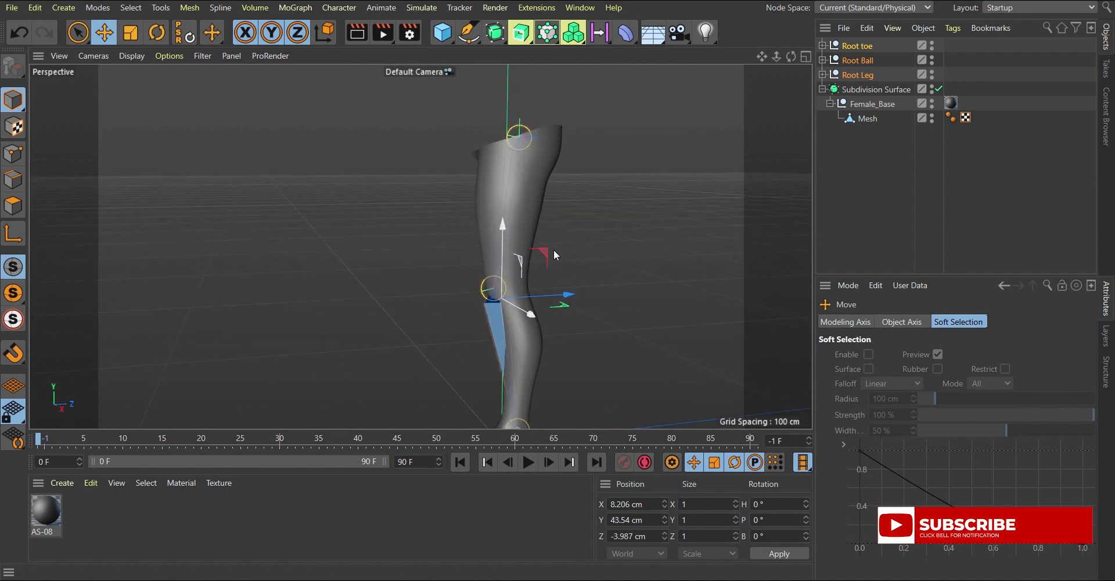
{"action": "scroll", "coordinate": [537, 267], "scroll_direction": "down", "scroll_amount": 5}
{"action": "left_click", "coordinate": [865, 138]}
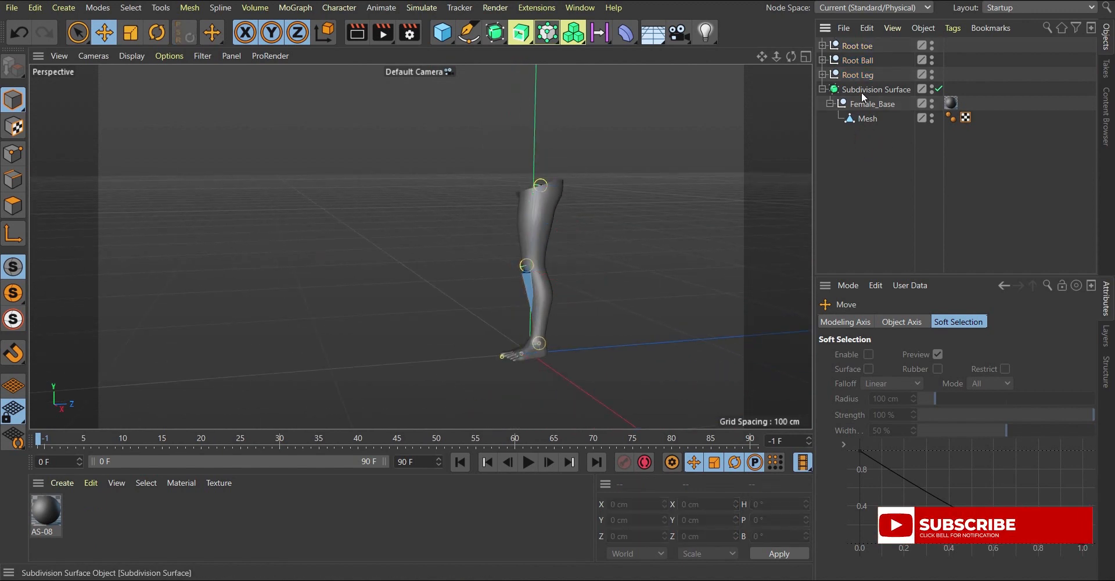
Add a Skin object and make it a child of the Mesh object.
{"action": "left_click", "coordinate": [867, 119]}
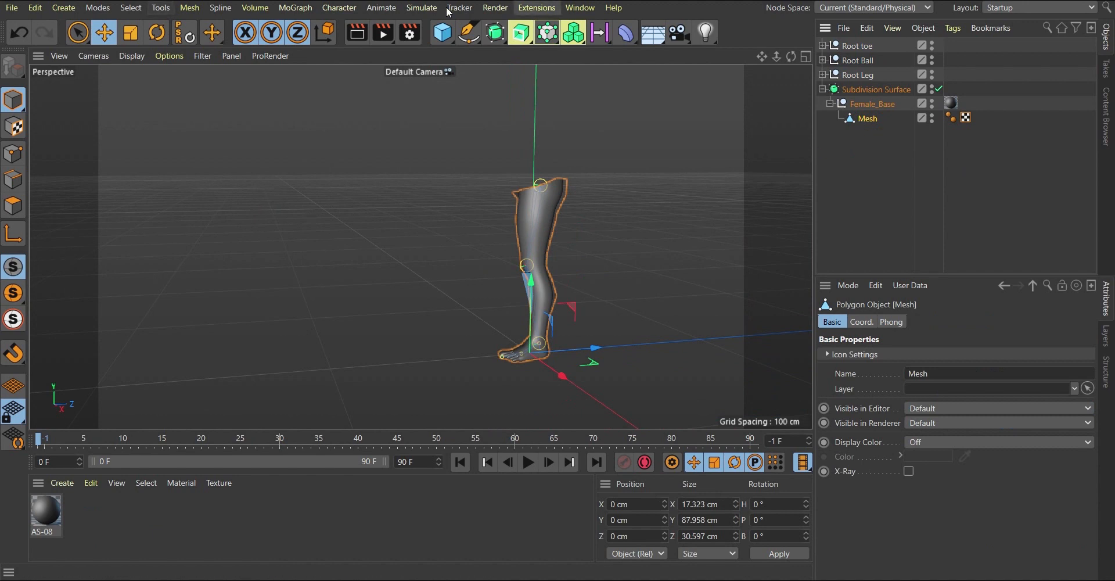
{"action": "left_click", "coordinate": [338, 7]}
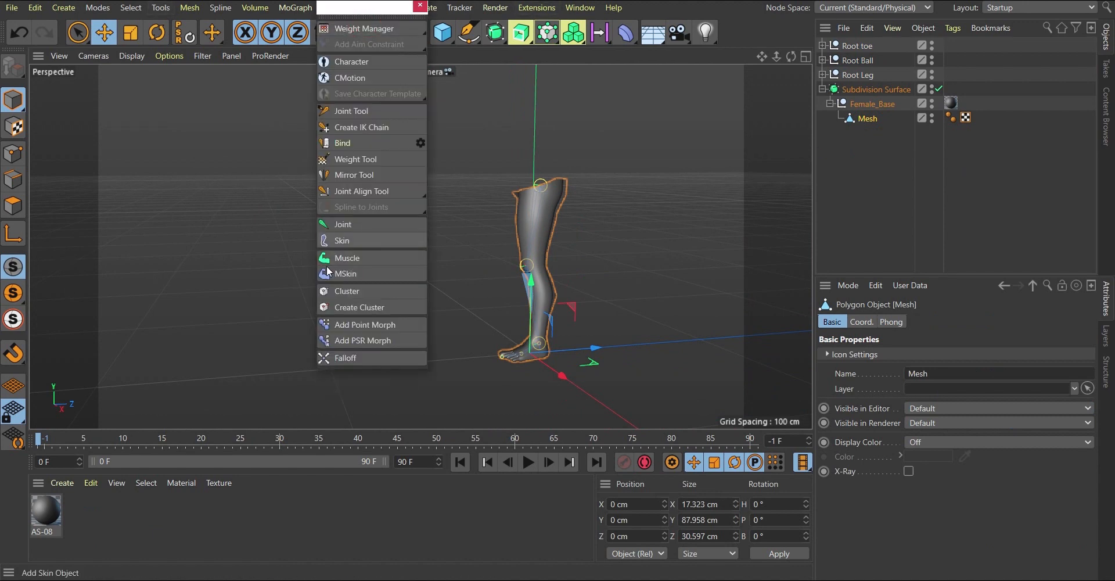
{"action": "left_click", "coordinate": [337, 239]}
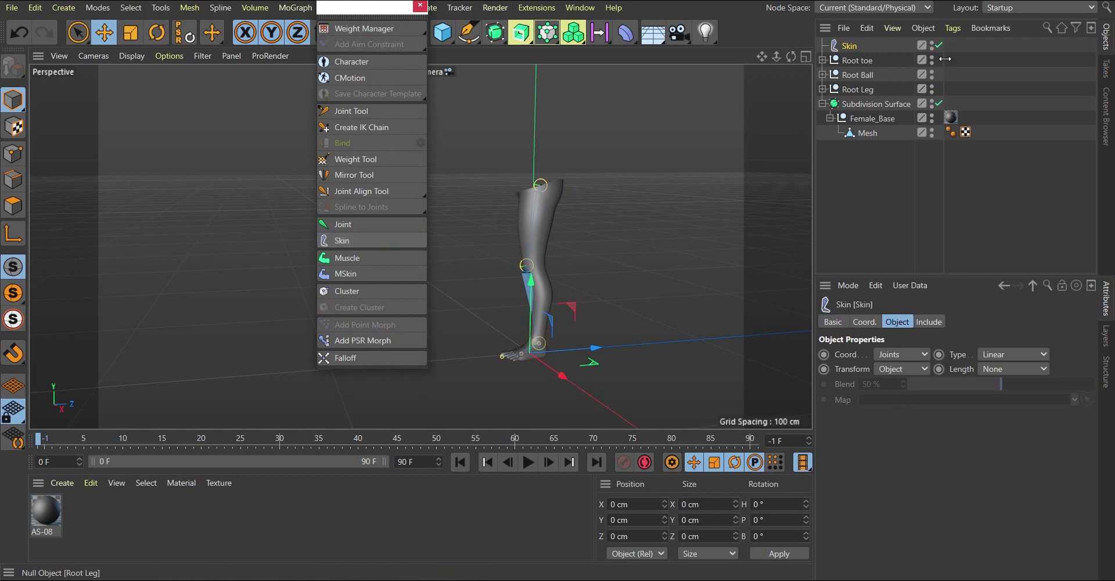
{"action": "left_click", "coordinate": [849, 46]}
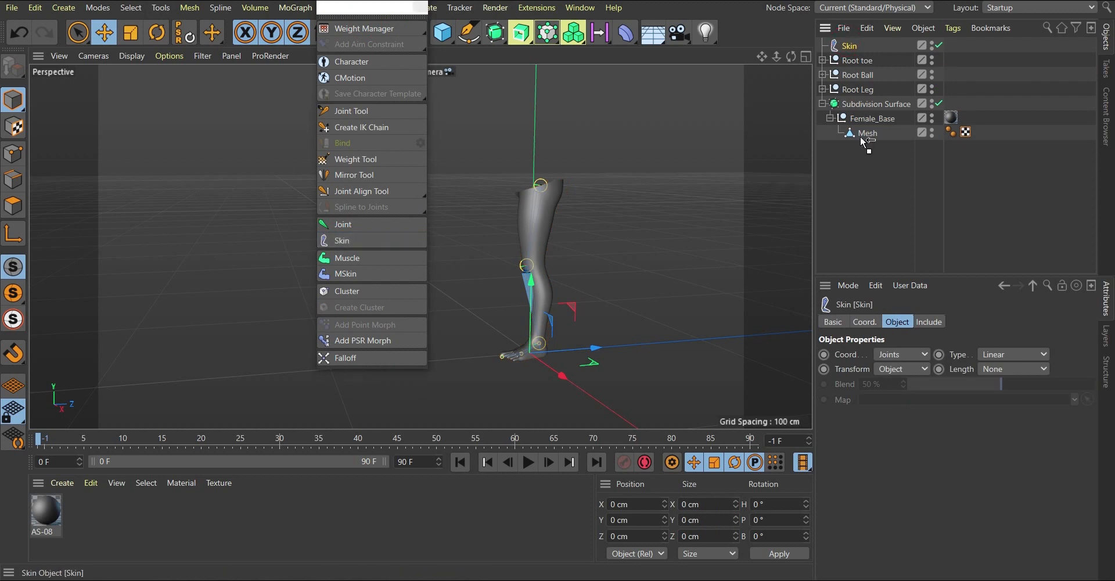
{"action": "left_click_drag", "start_coordinate": [865, 137], "coordinate": [865, 136]}
{"action": "left_click_drag", "start_coordinate": [371, 7], "coordinate": [148, 58]}
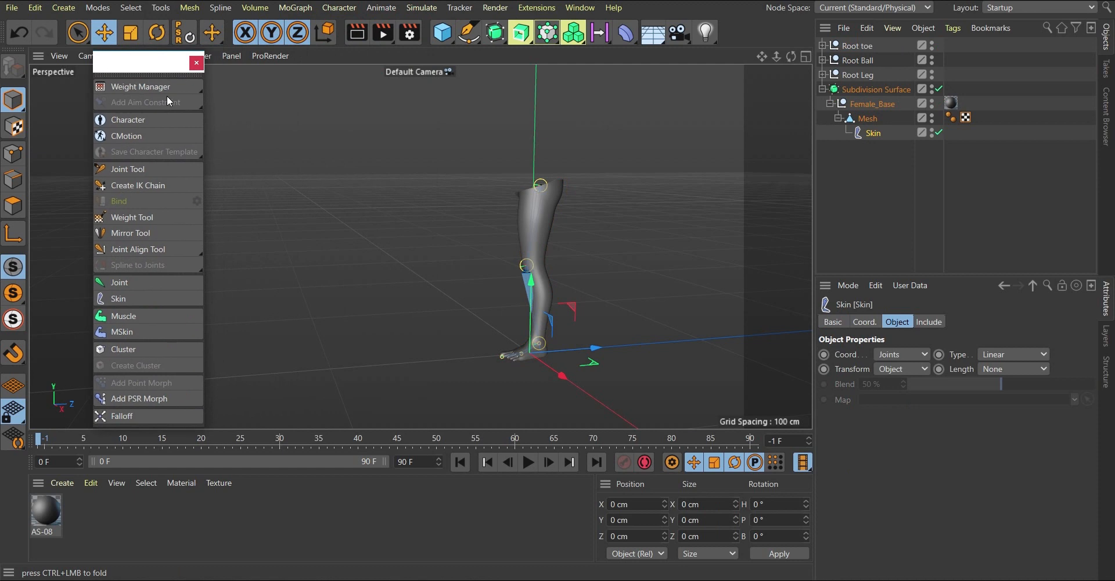
Add a Weight rigging tag to the Mesh object.
{"action": "left_click", "coordinate": [895, 118]}
{"action": "left_click", "coordinate": [953, 28]}
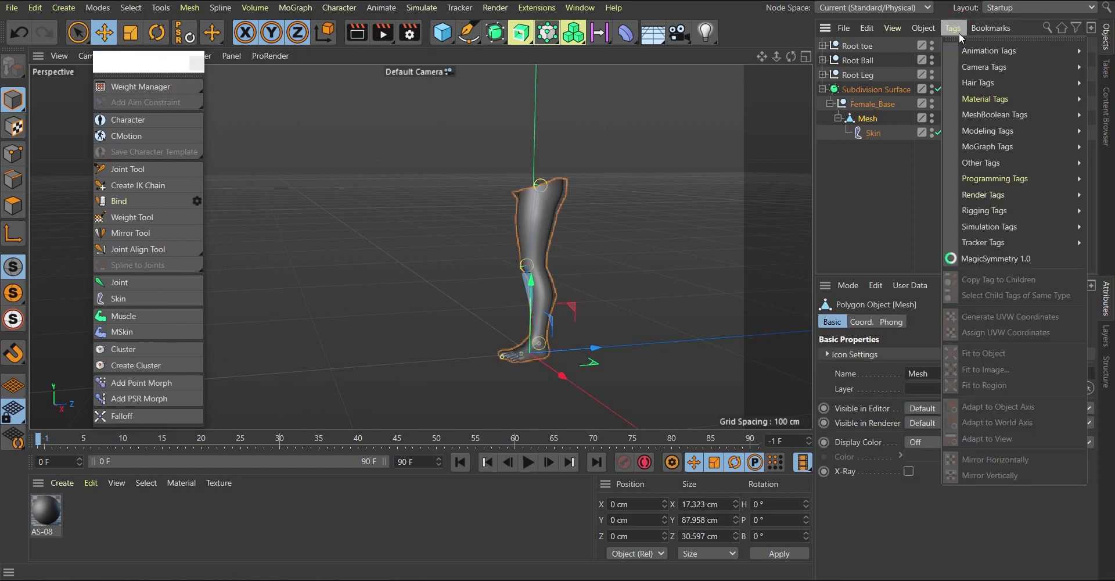
{"action": "mouse_move", "coordinate": [974, 213]}
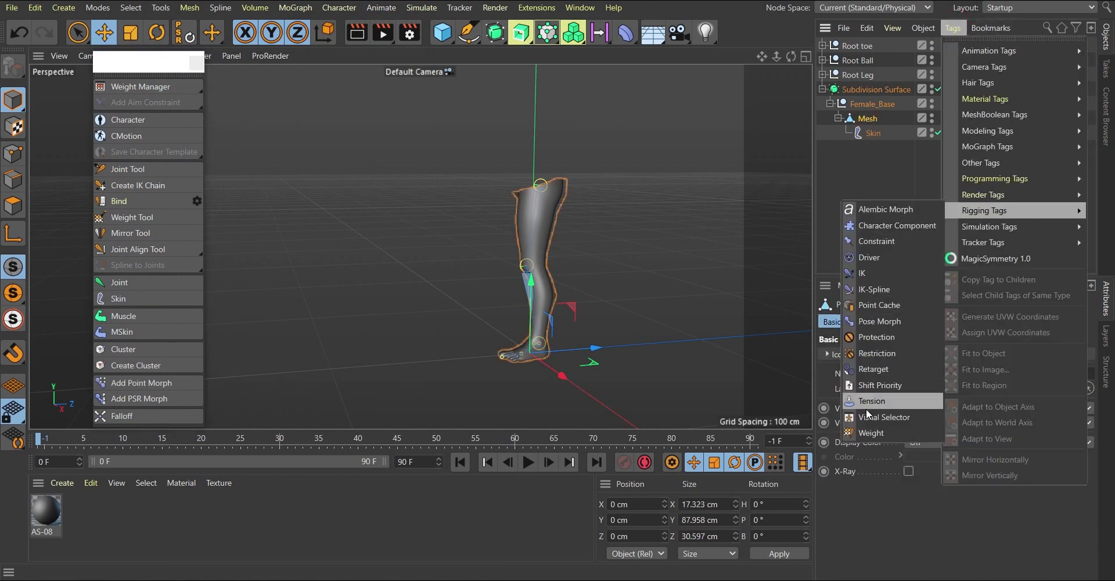
{"action": "left_click", "coordinate": [869, 432]}
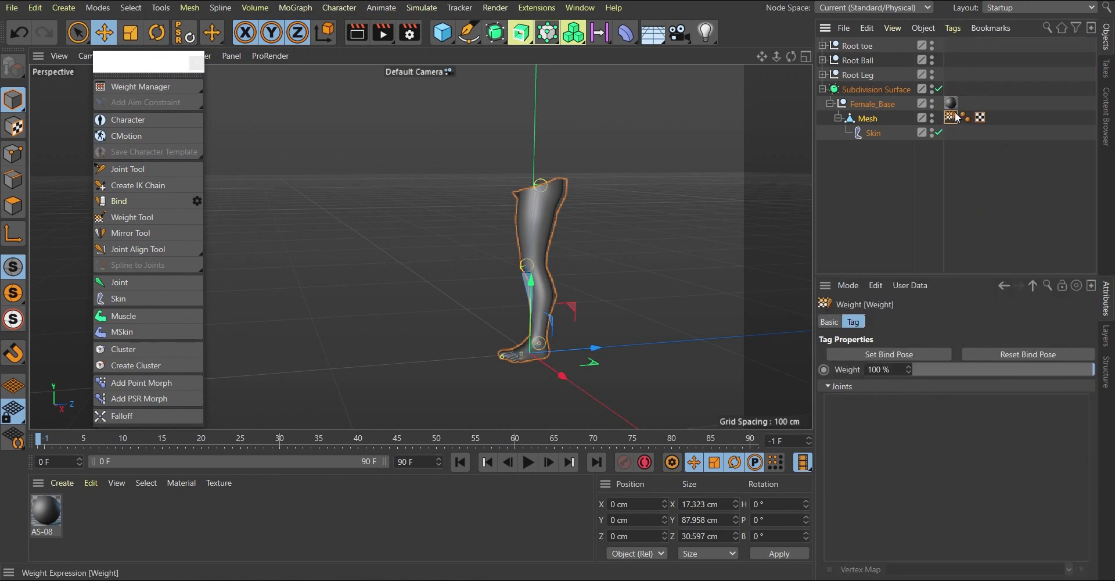
Lock the attributes display on the Weight tag and expand the Root Leg, Root Ball and Root toe hierarchies.
{"action": "scroll", "coordinate": [552, 325], "scroll_direction": "up", "scroll_amount": 5}
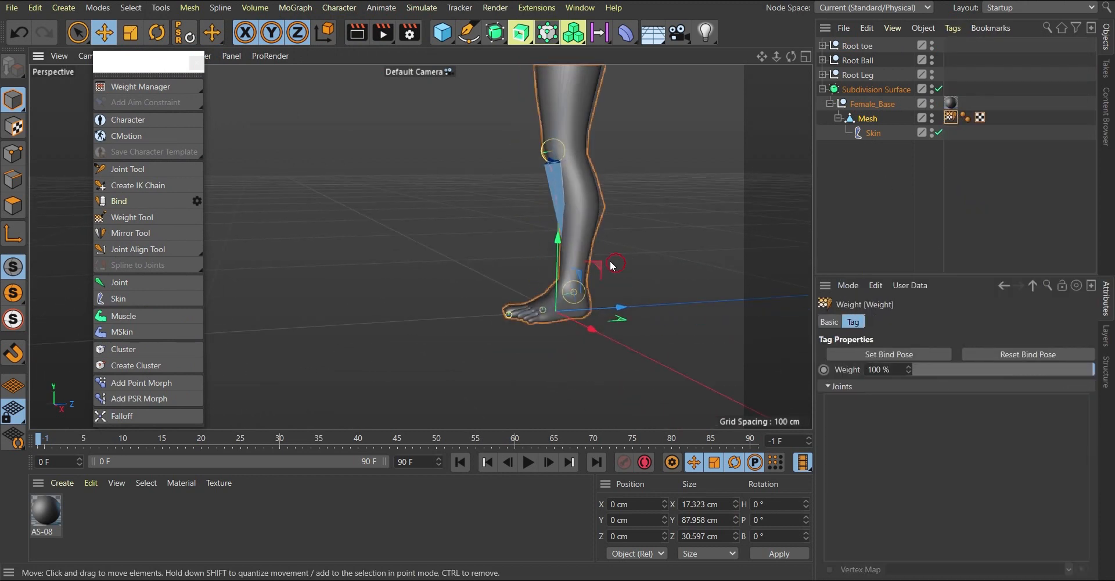
{"action": "left_click_drag", "start_coordinate": [611, 265], "coordinate": [577, 253], "text": "alt"}
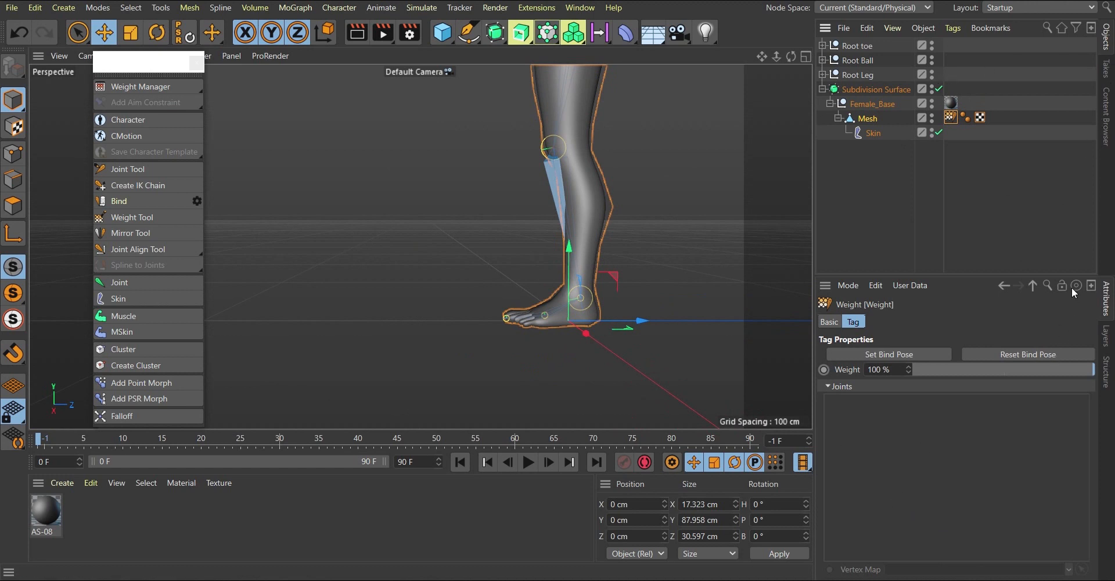
{"action": "left_click", "coordinate": [822, 75]}
{"action": "left_click", "coordinate": [822, 60]}
{"action": "left_click", "coordinate": [823, 46]}
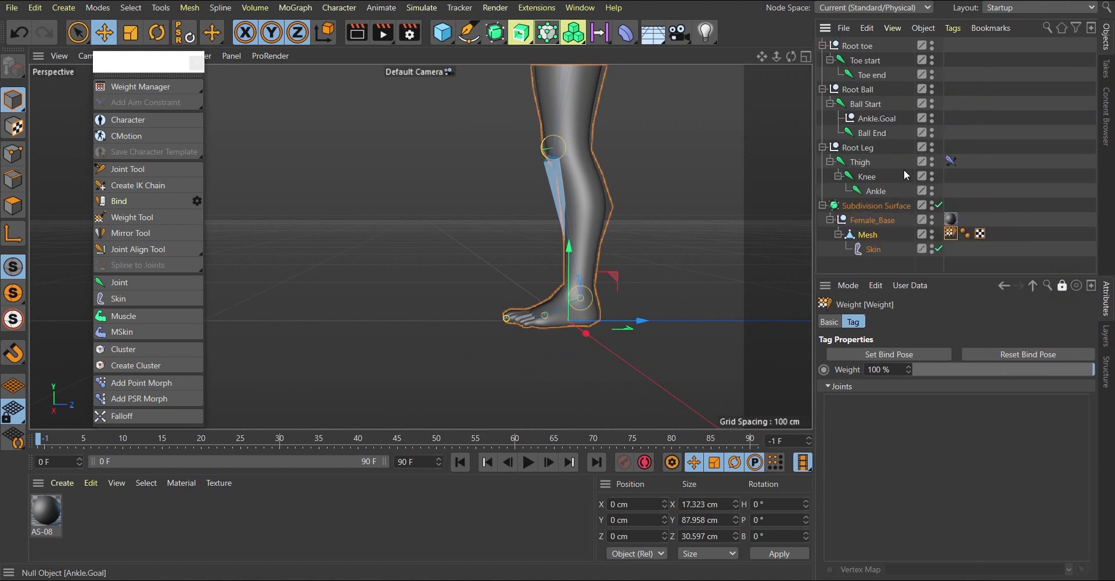
{"action": "left_click", "coordinate": [876, 192], "text": "ctrl"}
{"action": "left_click", "coordinate": [873, 178], "text": "ctrl"}
{"action": "left_click", "coordinate": [864, 164], "text": "ctrl"}
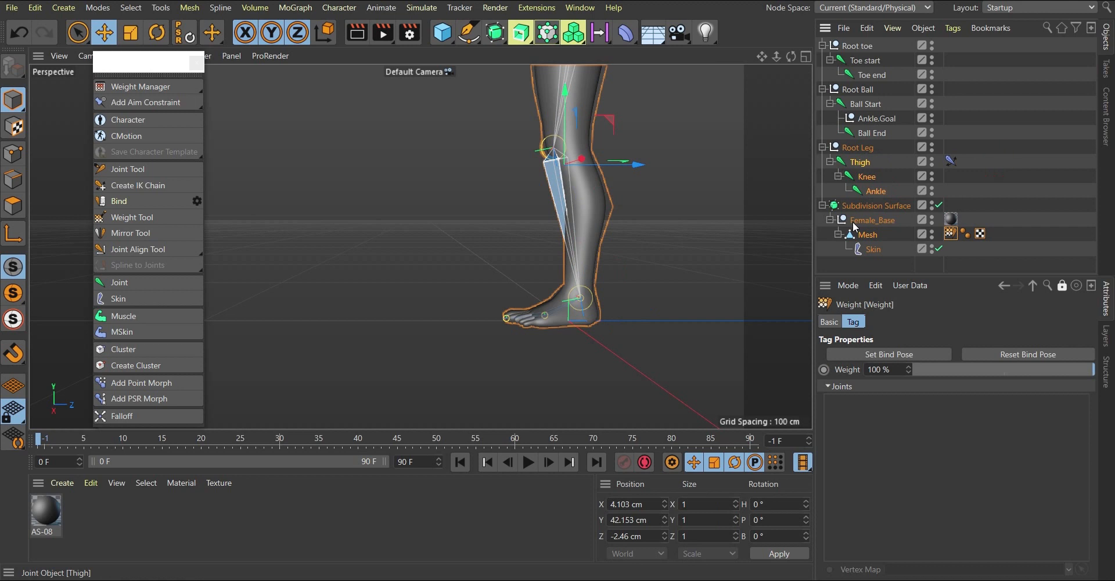
{"action": "left_click", "coordinate": [501, 337]}
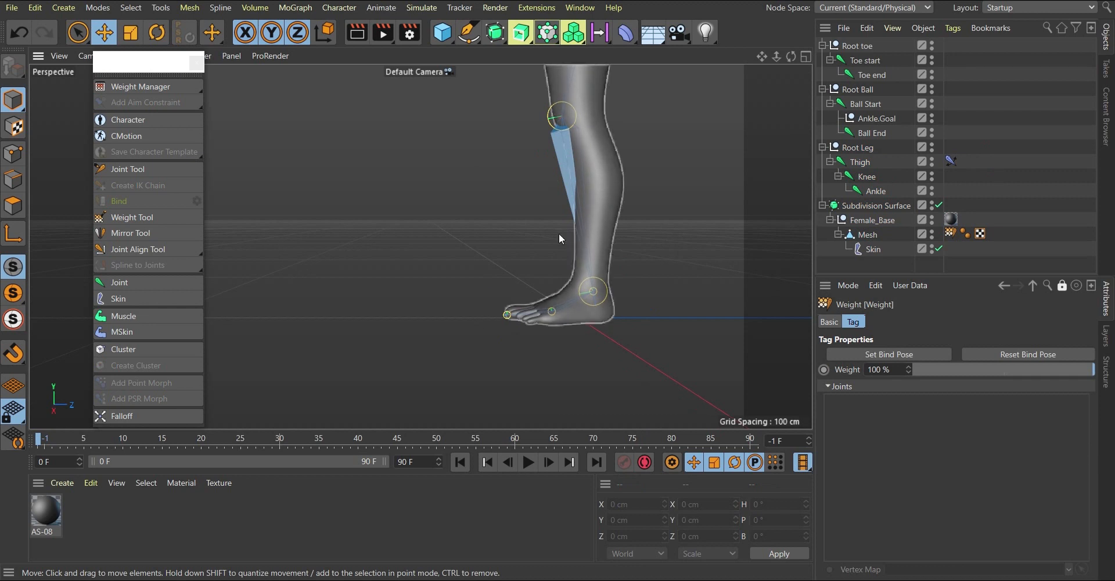
Add the Thigh and Knee joints to the Weight tag's joint list.
{"action": "scroll", "coordinate": [513, 325], "scroll_direction": "up", "scroll_amount": 5}
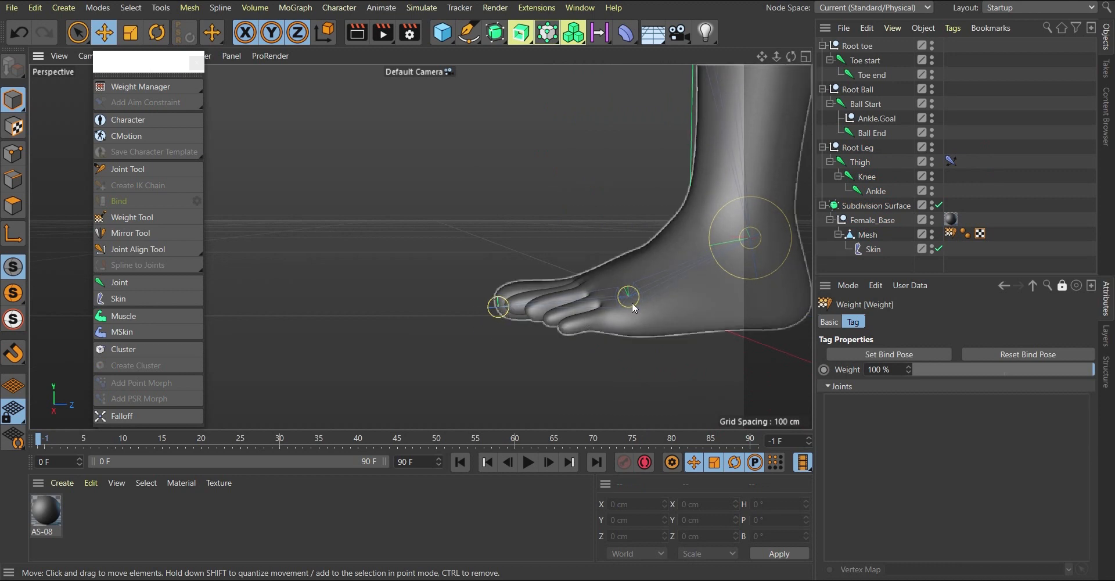
{"action": "scroll", "coordinate": [685, 266], "scroll_direction": "down", "scroll_amount": 3}
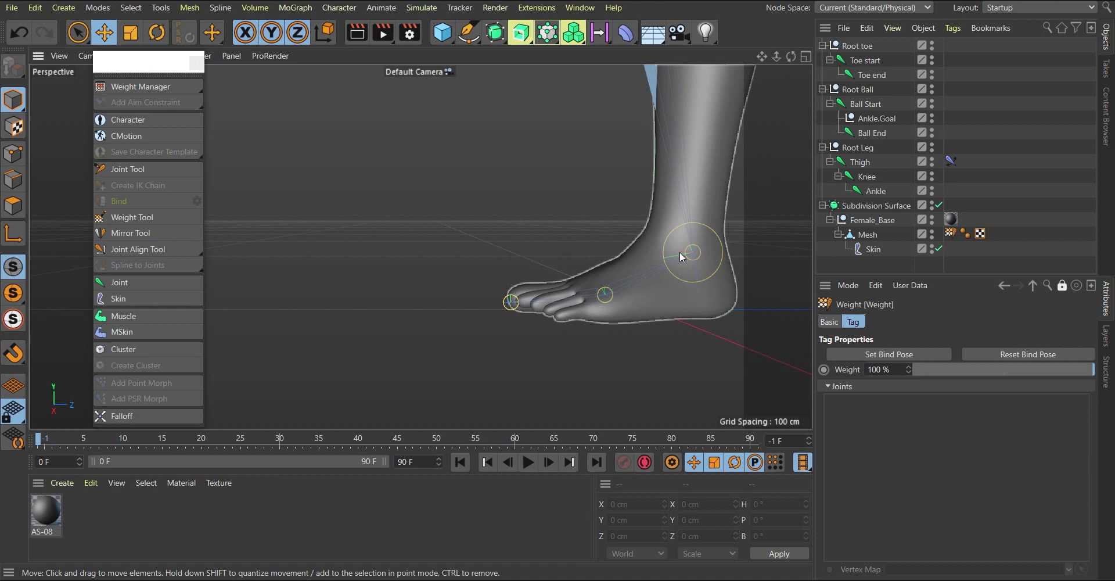
{"action": "scroll", "coordinate": [680, 252], "scroll_direction": "down", "scroll_amount": 5}
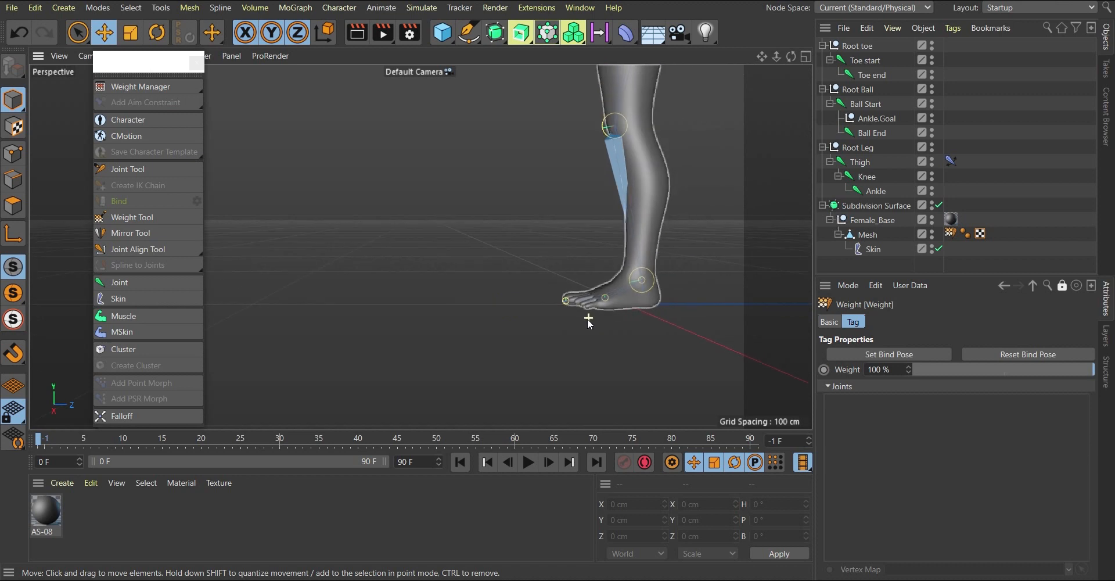
{"action": "scroll", "coordinate": [619, 112], "scroll_direction": "up", "scroll_amount": 5}
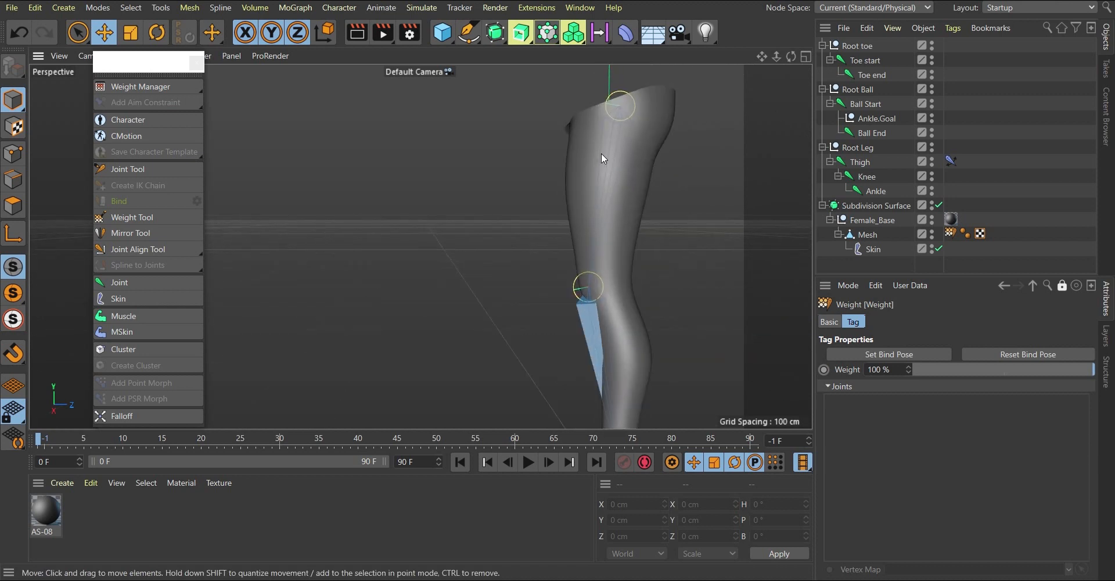
{"action": "scroll", "coordinate": [604, 152], "scroll_direction": "up", "scroll_amount": 1}
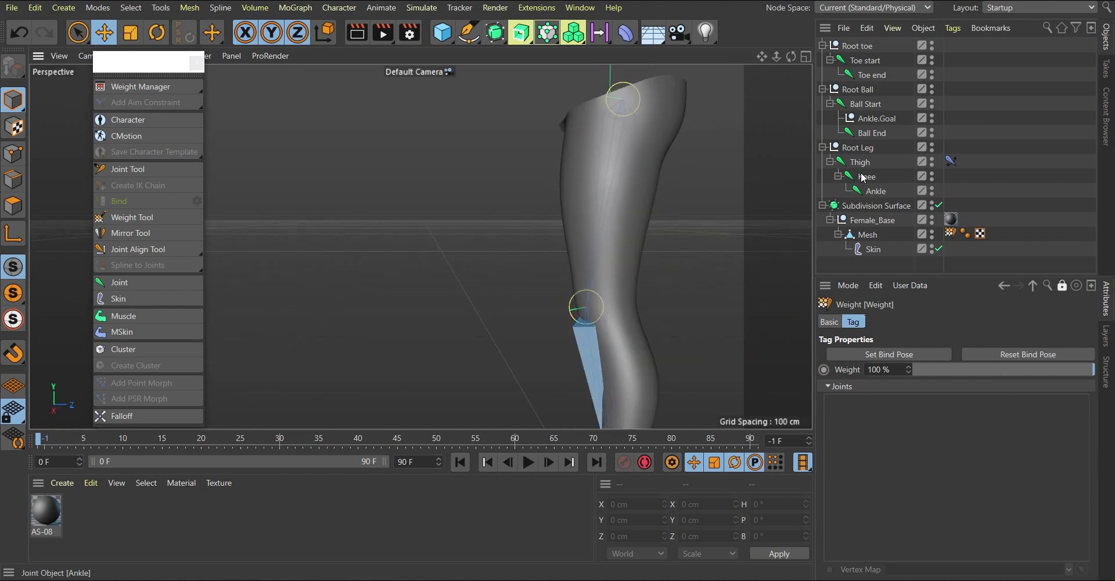
{"action": "left_click_drag", "start_coordinate": [863, 167], "coordinate": [877, 185]}
{"action": "left_click_drag", "start_coordinate": [871, 427], "coordinate": [871, 427]}
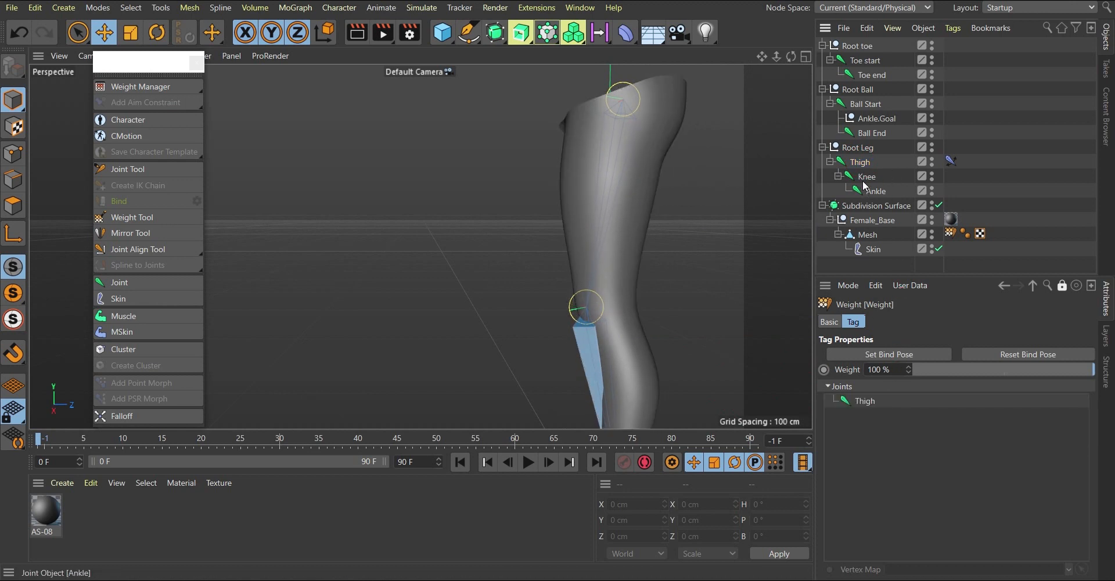
{"action": "left_click_drag", "start_coordinate": [878, 216], "coordinate": [863, 424]}
Add the Ball Start and Ball End joints to the Weight tag's joint list.
{"action": "scroll", "coordinate": [604, 200], "scroll_direction": "down", "scroll_amount": 5}
{"action": "scroll", "coordinate": [608, 334], "scroll_direction": "up", "scroll_amount": 5}
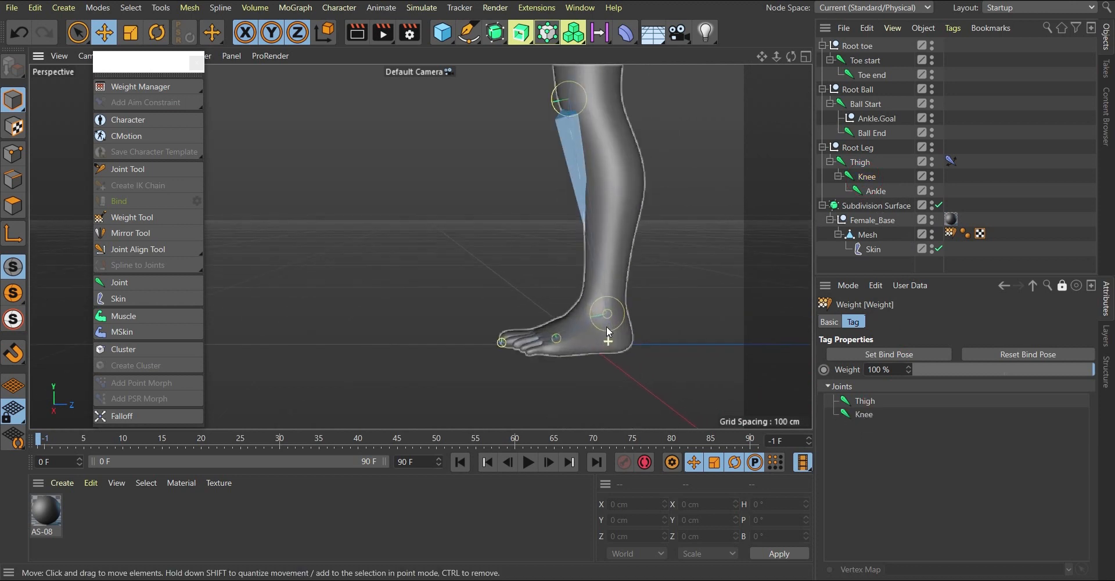
{"action": "scroll", "coordinate": [607, 330], "scroll_direction": "up", "scroll_amount": 5}
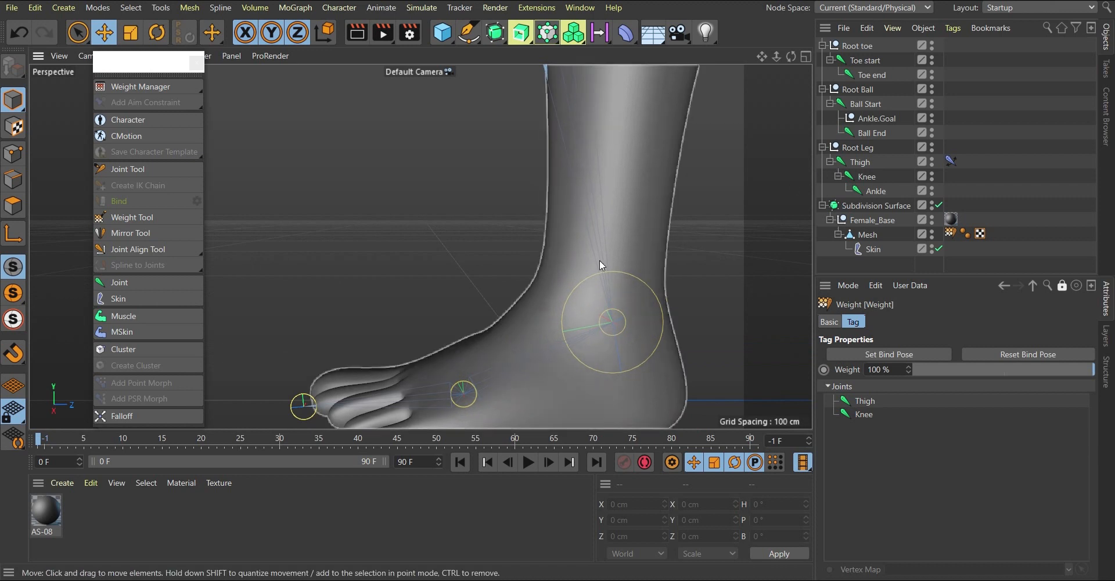
{"action": "scroll", "coordinate": [599, 260], "scroll_direction": "down", "scroll_amount": 3}
{"action": "scroll", "coordinate": [590, 318], "scroll_direction": "up", "scroll_amount": 3}
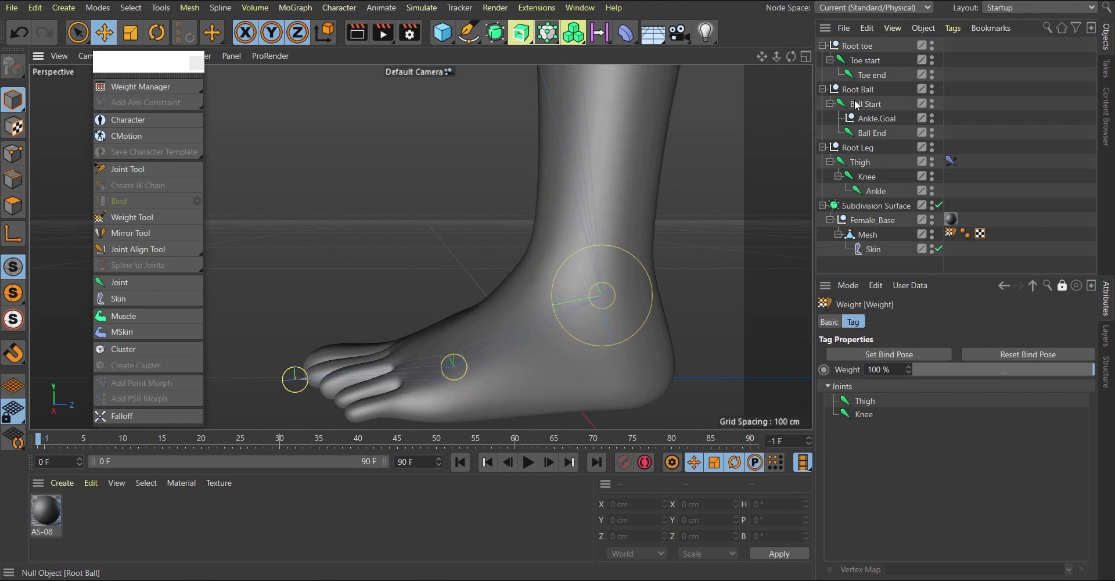
{"action": "left_click_drag", "start_coordinate": [867, 108], "coordinate": [878, 133]}
{"action": "left_click_drag", "start_coordinate": [879, 348], "coordinate": [866, 426]}
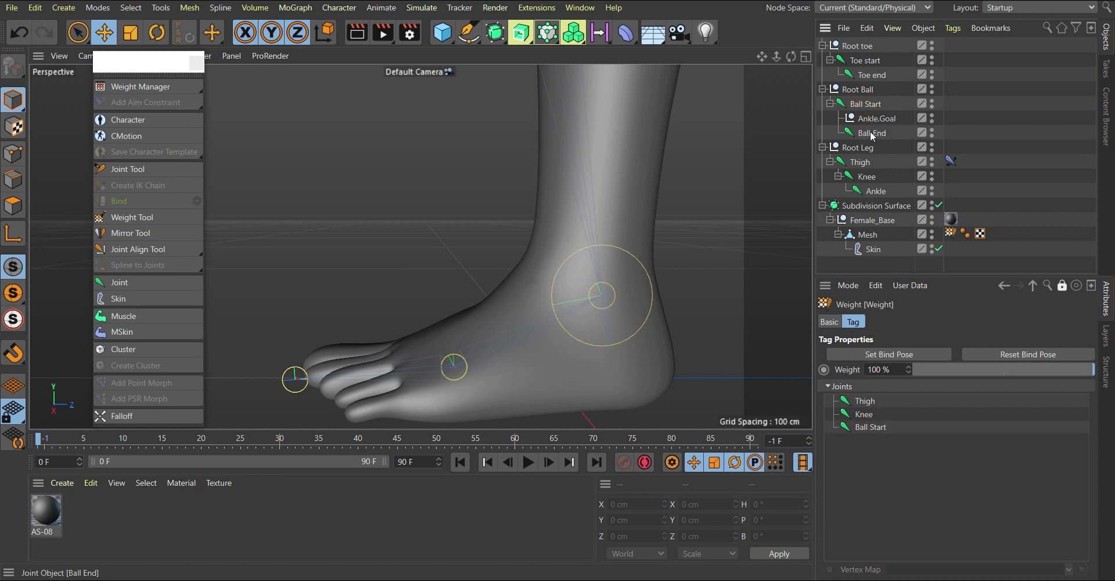
{"action": "left_click_drag", "start_coordinate": [859, 359], "coordinate": [866, 426]}
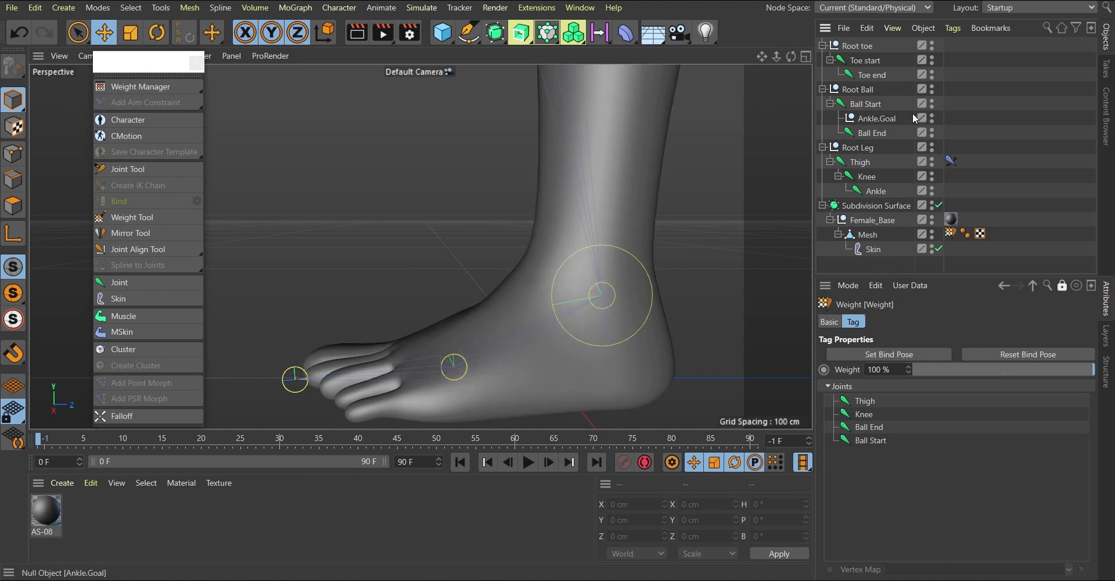
Make the Ankle.Goal null a child of the Ball End joint in the Root Ball hierarchy.
{"action": "left_click", "coordinate": [868, 119]}
{"action": "left_click_drag", "start_coordinate": [871, 138], "coordinate": [873, 139]}
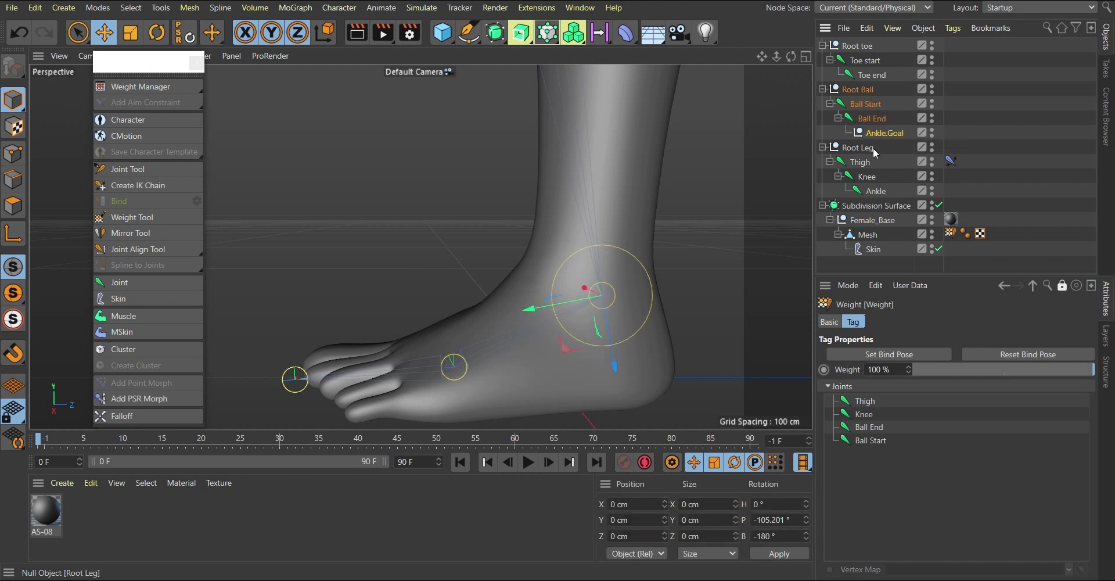
Test the foot rig by moving the Ball End joint, and undo the move.
{"action": "left_click", "coordinate": [872, 118]}
{"action": "left_click_drag", "start_coordinate": [690, 244], "coordinate": [600, 167]}
{"action": "key", "text": "ctrl+z"}
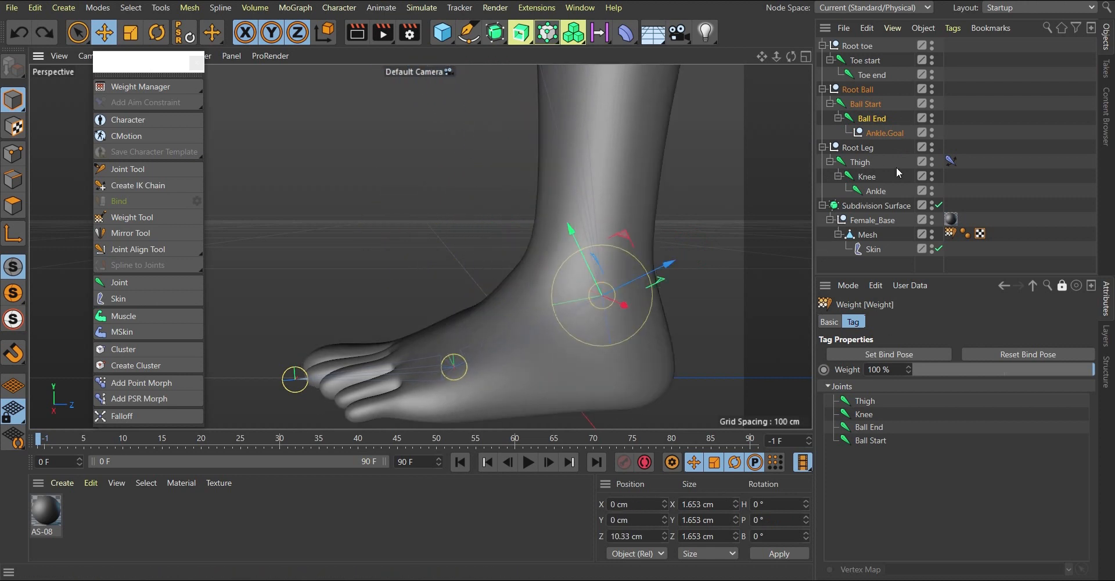
Add the Toe start joint to the Weight tag's joint list and select the Toe end joint.
{"action": "left_click", "coordinate": [868, 63]}
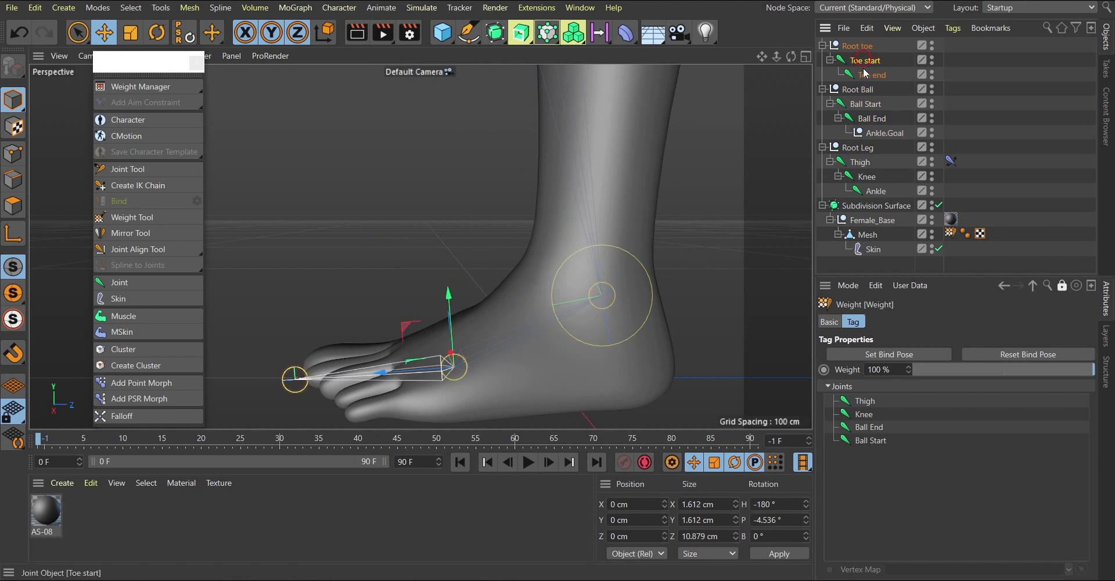
{"action": "left_click_drag", "start_coordinate": [869, 458], "coordinate": [870, 456]}
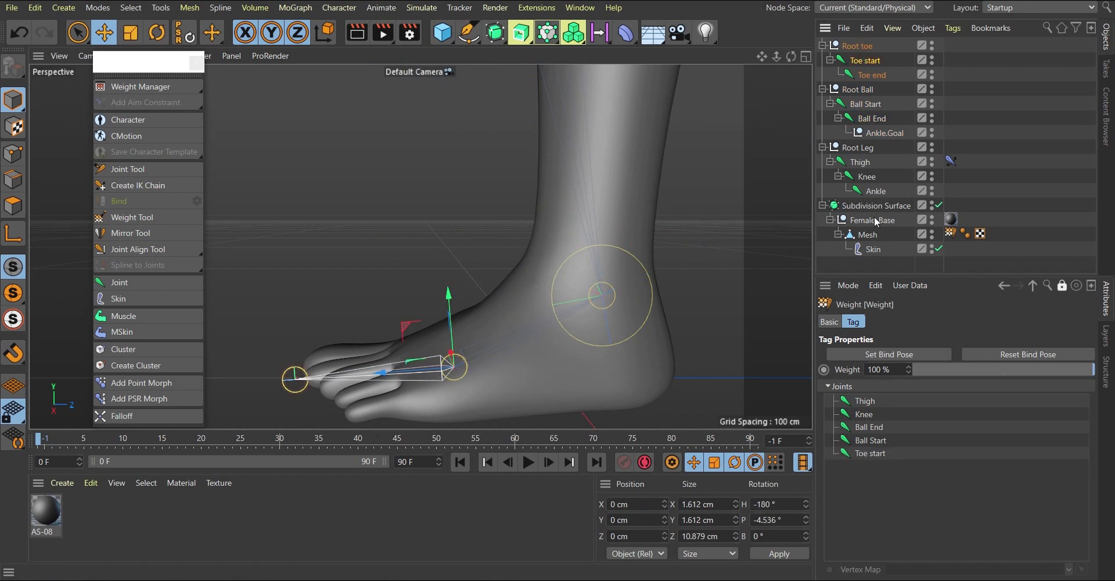
{"action": "left_click", "coordinate": [870, 76]}
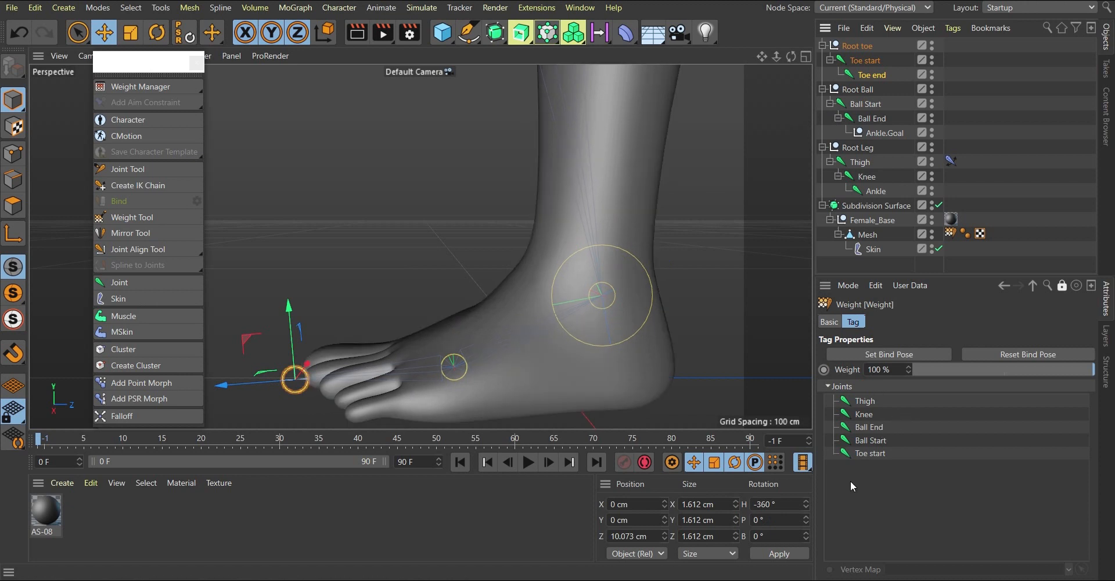
Open the Weight Manager and reposition its window so that more of the foot is visible.
{"action": "left_click", "coordinate": [124, 88]}
{"action": "left_click_drag", "start_coordinate": [247, 79], "coordinate": [135, 155]}
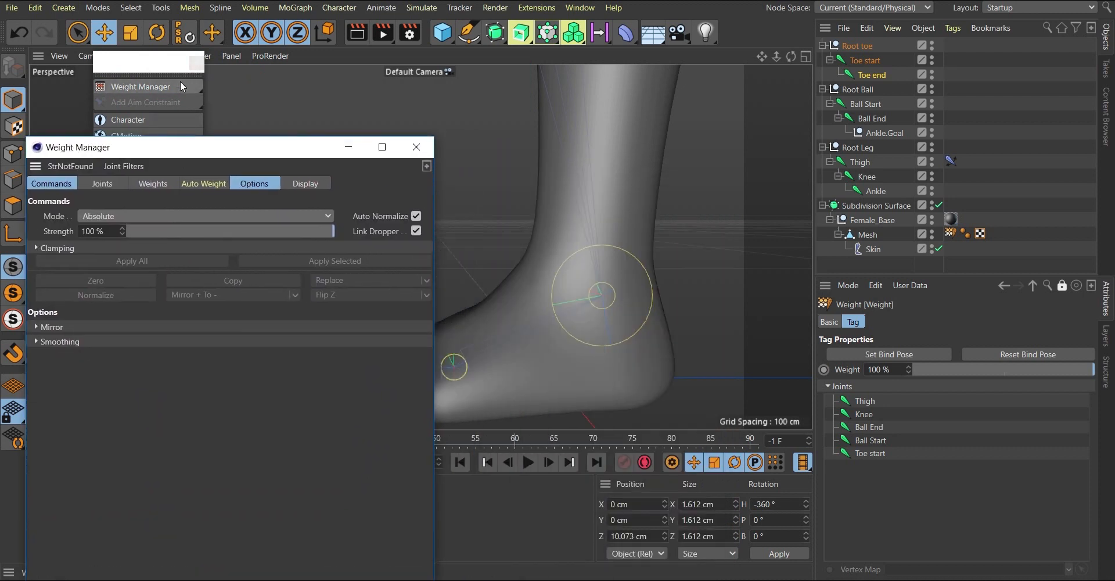
{"action": "left_click_drag", "start_coordinate": [175, 72], "coordinate": [132, 70]}
{"action": "left_click_drag", "start_coordinate": [237, 153], "coordinate": [228, 114]}
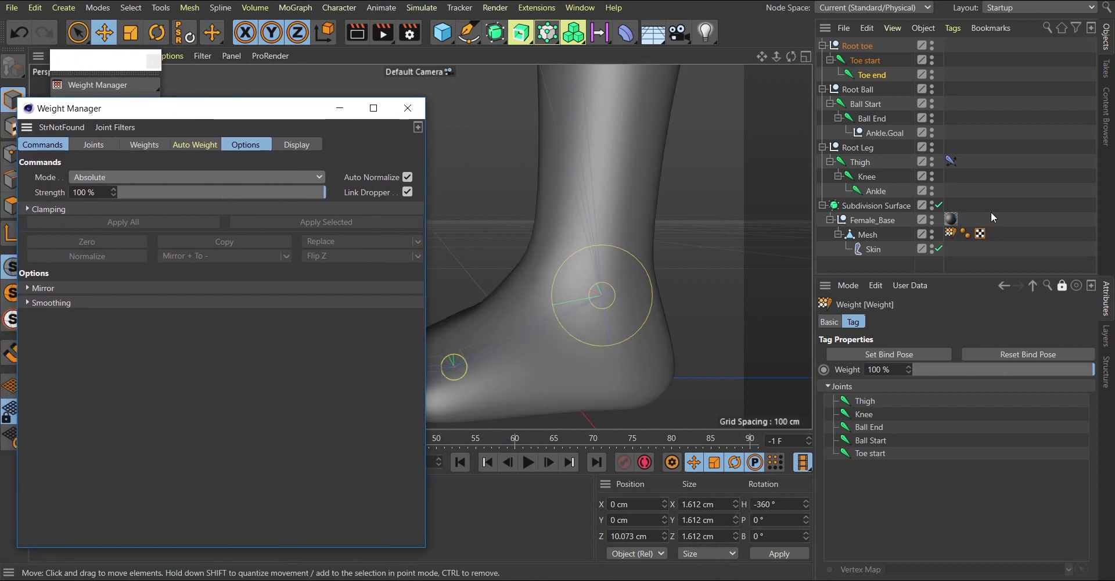
Unlock the attributes display, select the Mesh's Weight tag and select its whole joint list in the enlarged Weight Manager list.
{"action": "left_click", "coordinate": [1063, 286]}
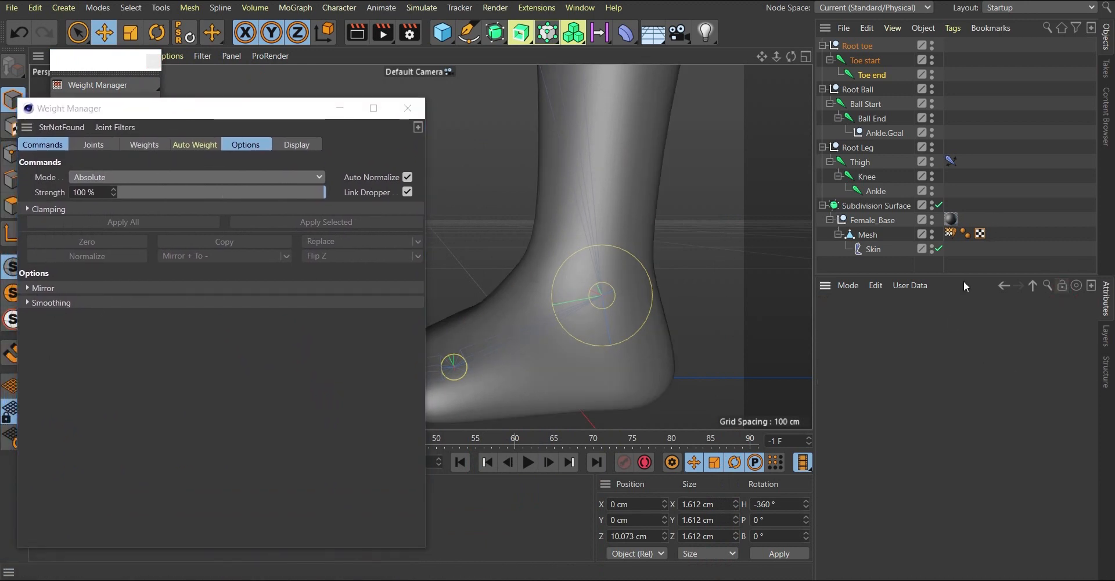
{"action": "left_click", "coordinate": [951, 234]}
{"action": "left_click", "coordinate": [97, 144]}
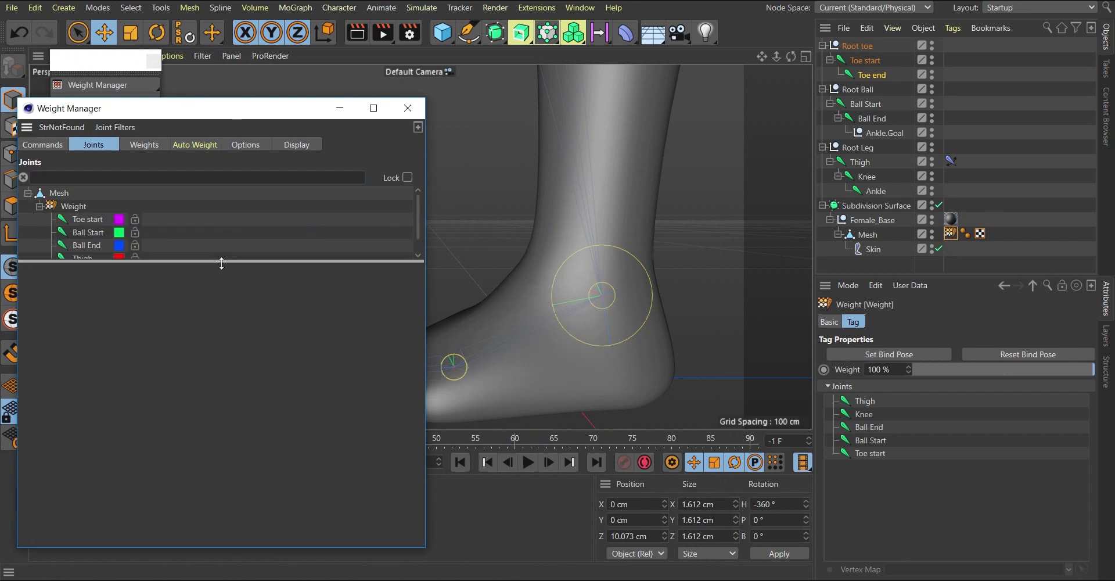
{"action": "left_click_drag", "start_coordinate": [212, 259], "coordinate": [193, 391]}
{"action": "left_click", "coordinate": [73, 206]}
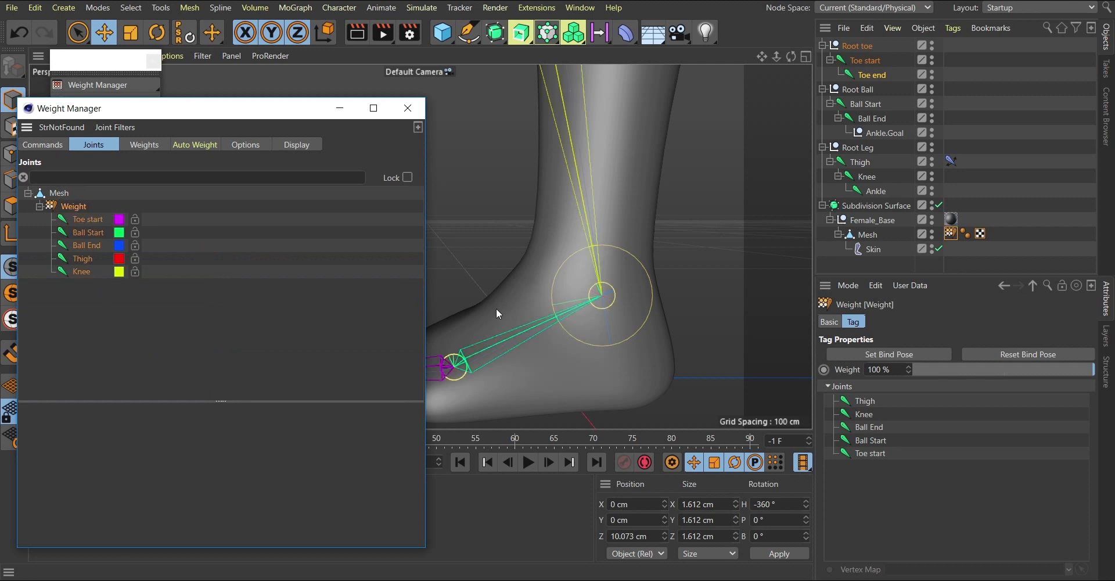
Switch to polygon mode with the Mesh object selected and disable the Subdivision Surface.
{"action": "scroll", "coordinate": [665, 273], "scroll_direction": "down", "scroll_amount": 3}
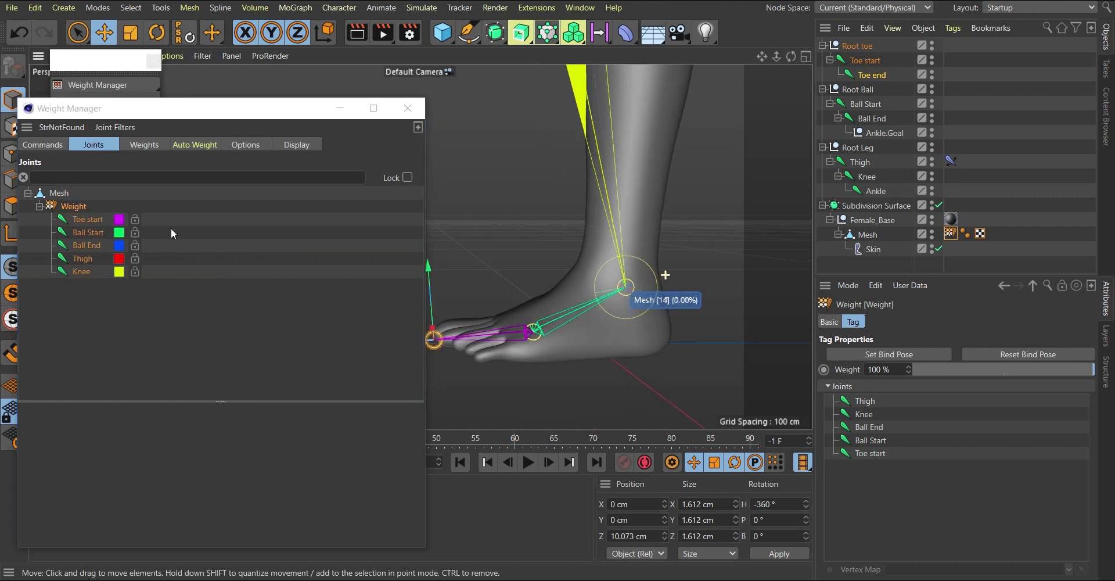
{"action": "left_click", "coordinate": [10, 204]}
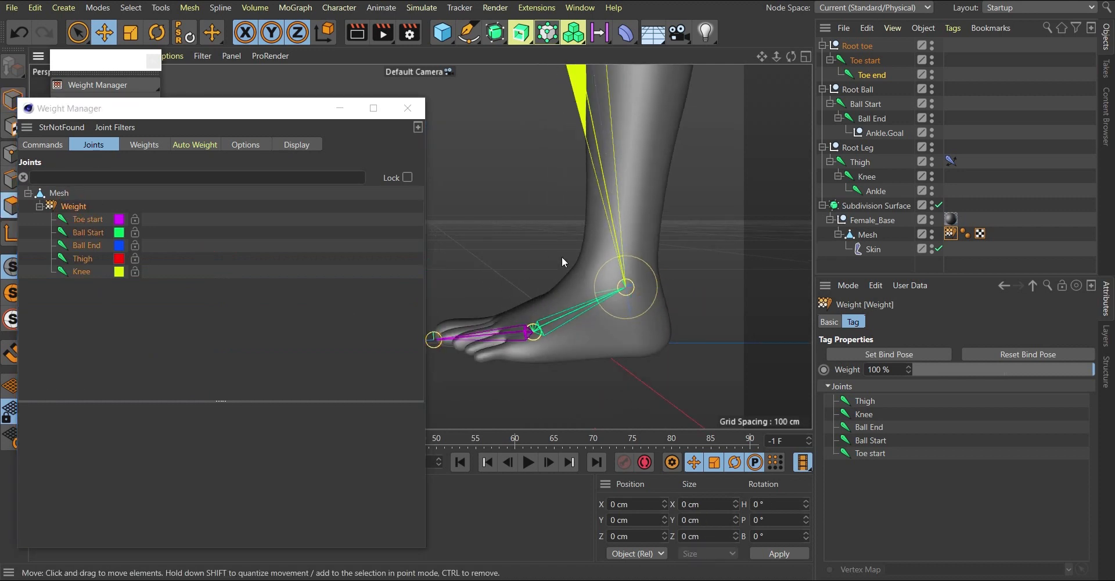
{"action": "left_click", "coordinate": [866, 234]}
{"action": "scroll", "coordinate": [639, 296], "scroll_direction": "down", "scroll_amount": 5}
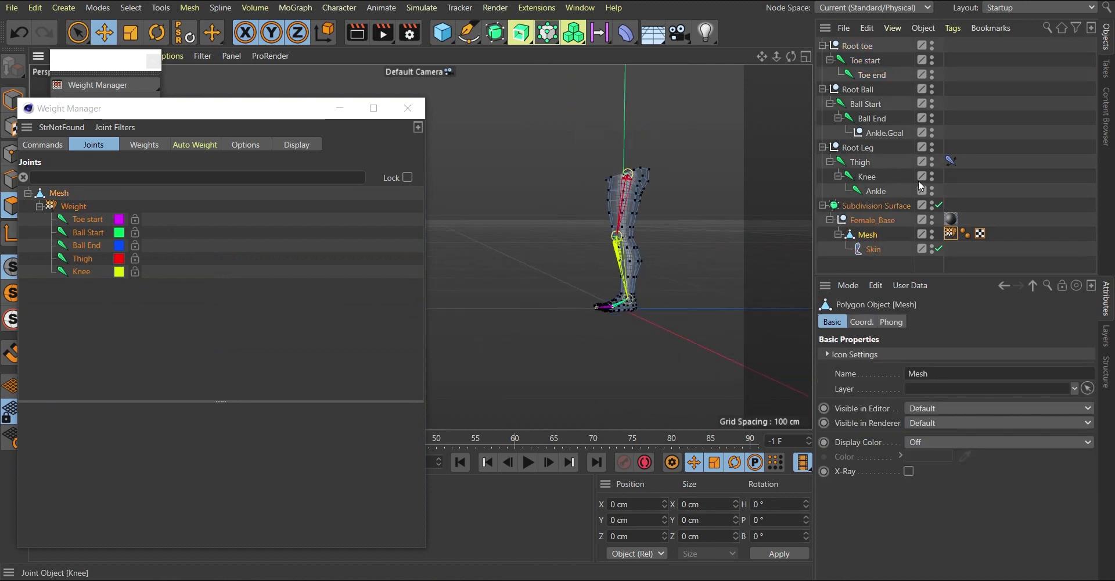
{"action": "scroll", "coordinate": [621, 238], "scroll_direction": "up", "scroll_amount": 4}
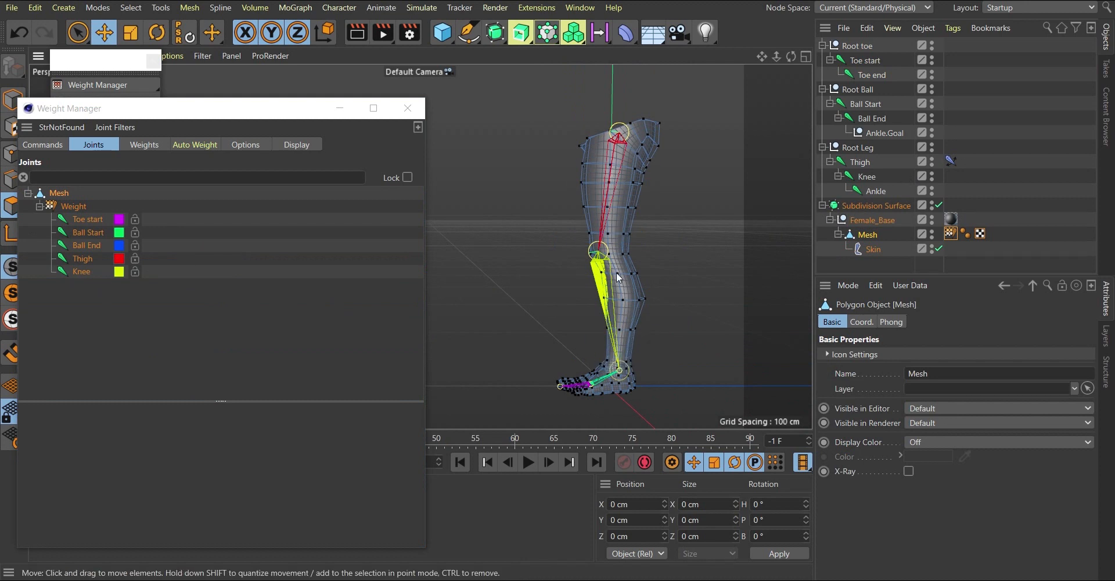
{"action": "left_click", "coordinate": [939, 205]}
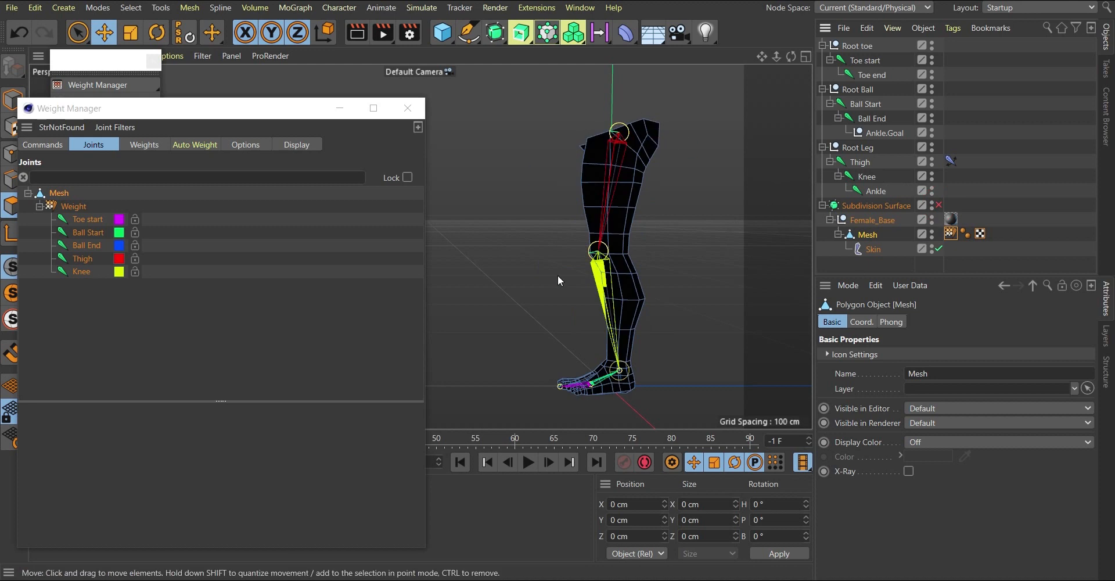
{"action": "left_click_drag", "start_coordinate": [622, 284], "coordinate": [819, 286], "text": "alt"}
{"action": "scroll", "coordinate": [619, 152], "scroll_direction": "up", "scroll_amount": 3}
{"action": "scroll", "coordinate": [618, 228], "scroll_direction": "down", "scroll_amount": 3}
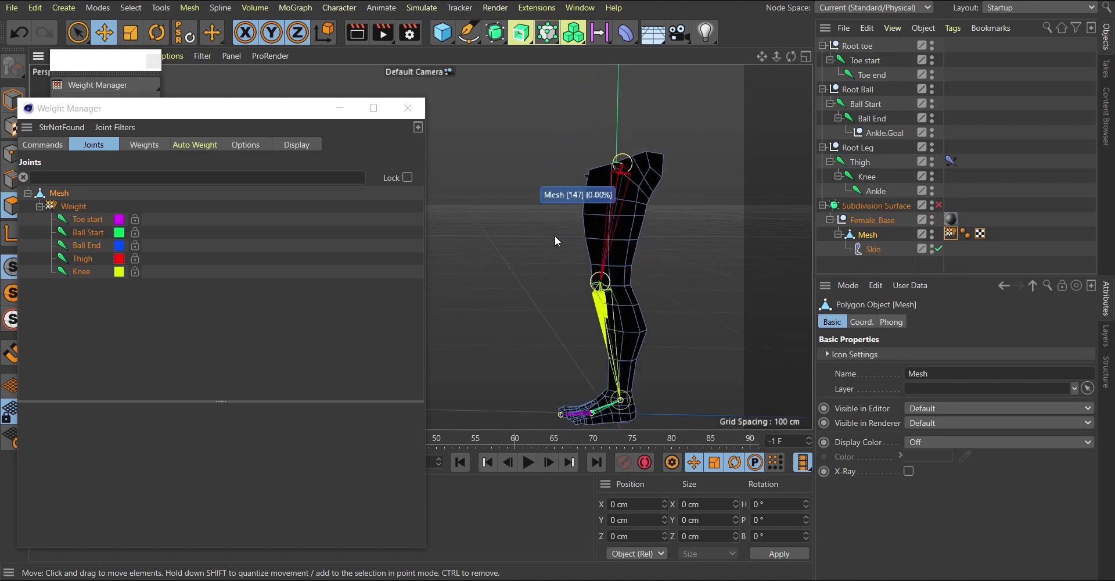
Test the leg rig by moving the Ankle.Goal null, and undo the move.
{"action": "left_click", "coordinate": [883, 133]}
{"action": "left_click_drag", "start_coordinate": [685, 376], "coordinate": [654, 289]}
{"action": "key", "text": "ctrl+z"}
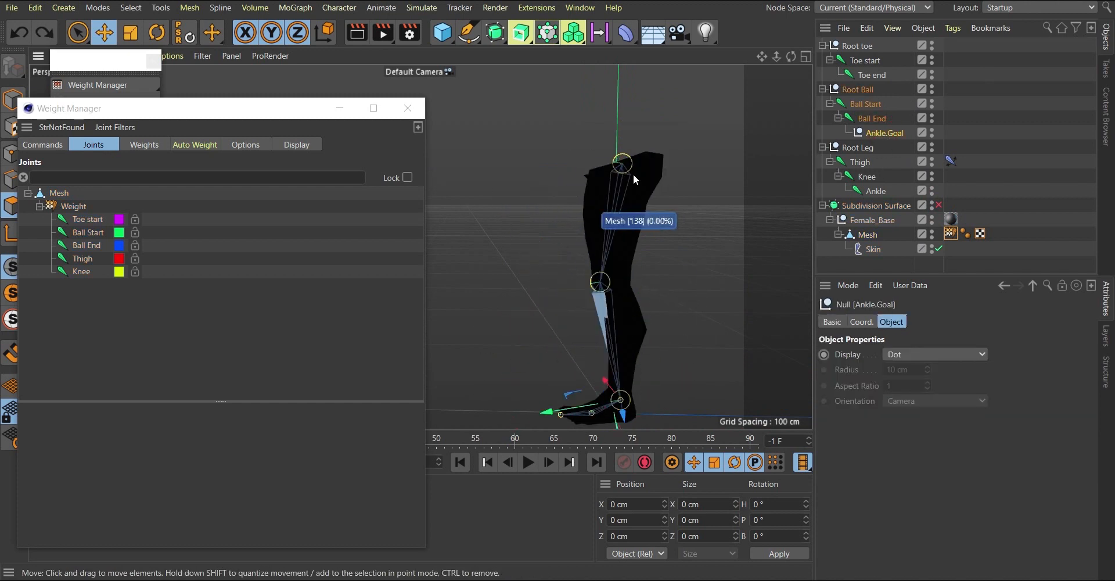
Select the Mesh object with its Weight tag and choose the Thigh joint in the Weight Manager.
{"action": "scroll", "coordinate": [638, 185], "scroll_direction": "up", "scroll_amount": 2}
{"action": "left_click", "coordinate": [866, 236]}
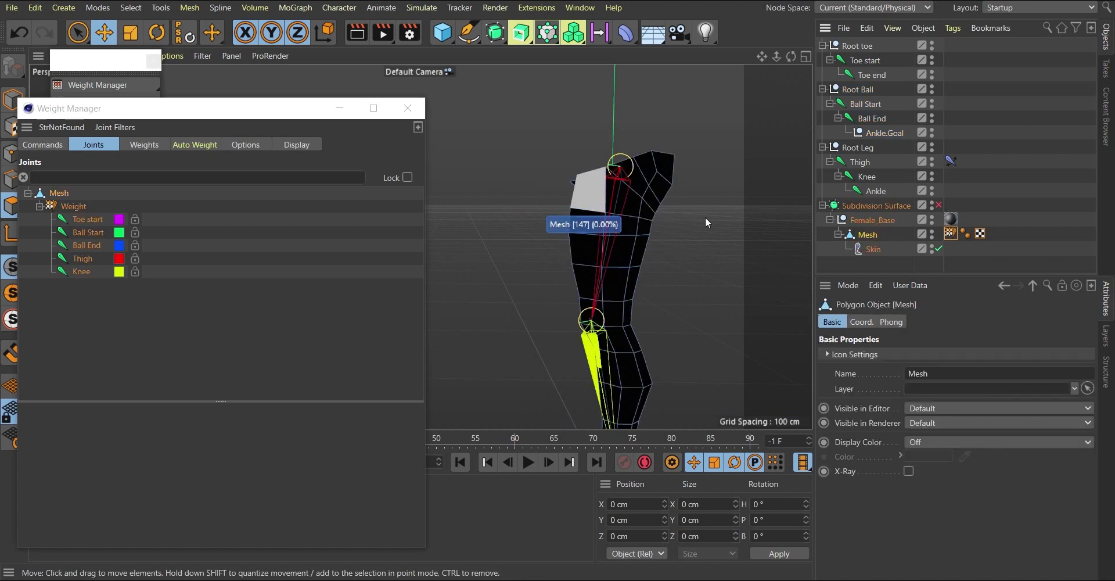
{"action": "left_click", "coordinate": [86, 262]}
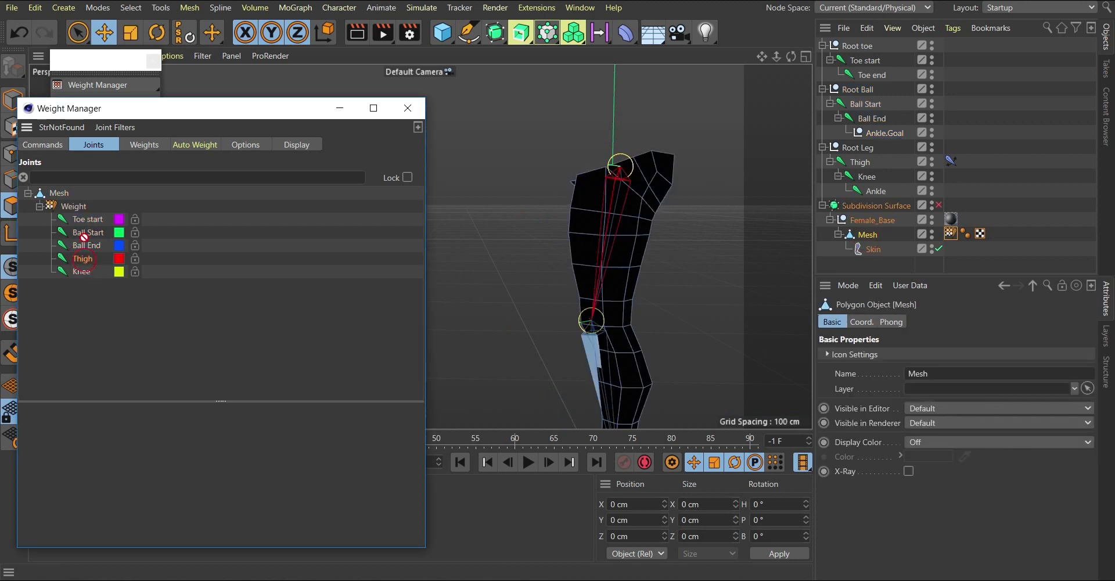
{"action": "left_click", "coordinate": [949, 235]}
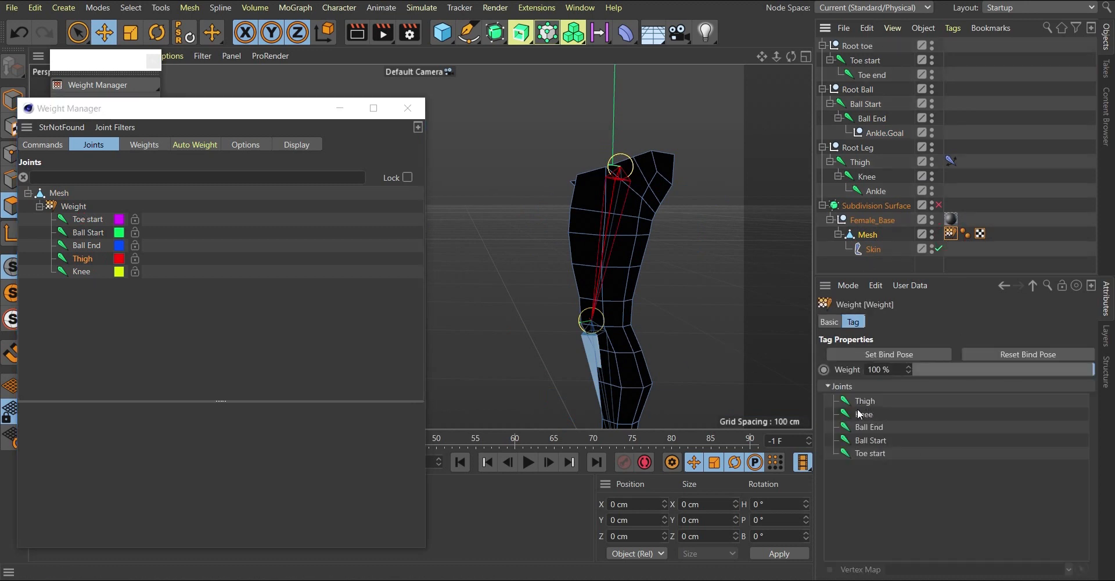
{"action": "left_click", "coordinate": [82, 259]}
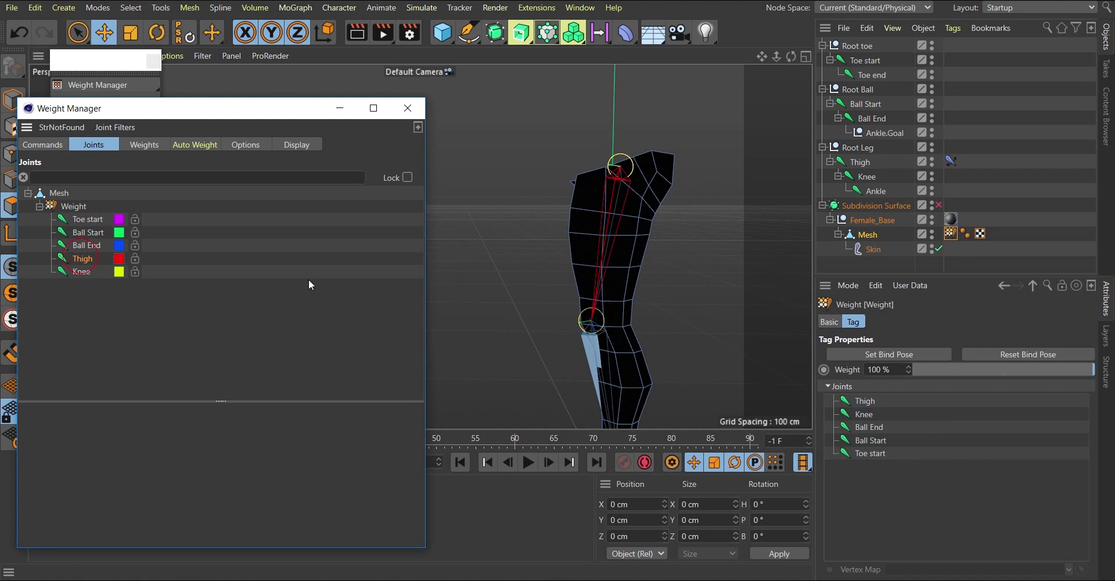
Select all polygons of the leg mesh and apply 100% Absolute weight for the Thigh joint to the selection.
{"action": "scroll", "coordinate": [644, 172], "scroll_direction": "up", "scroll_amount": 3}
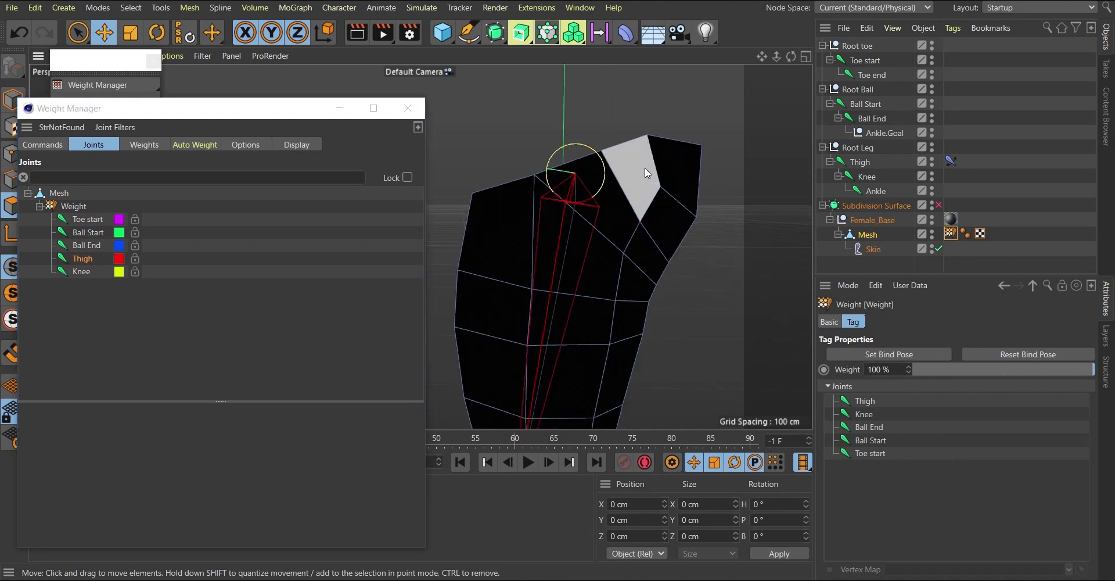
{"action": "scroll", "coordinate": [645, 172], "scroll_direction": "down", "scroll_amount": 3}
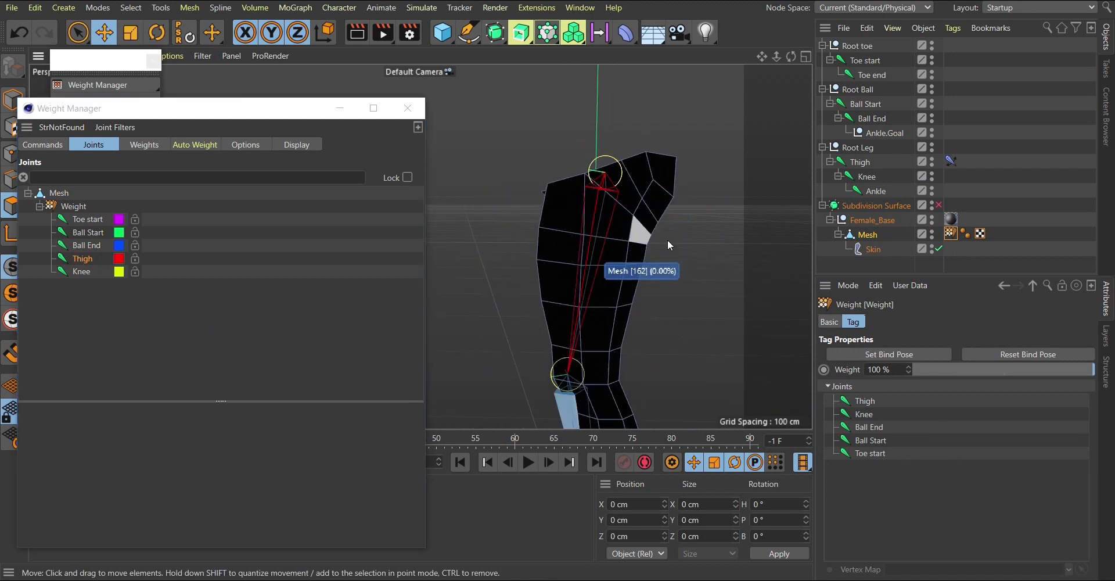
{"action": "scroll", "coordinate": [640, 218], "scroll_direction": "down", "scroll_amount": 6}
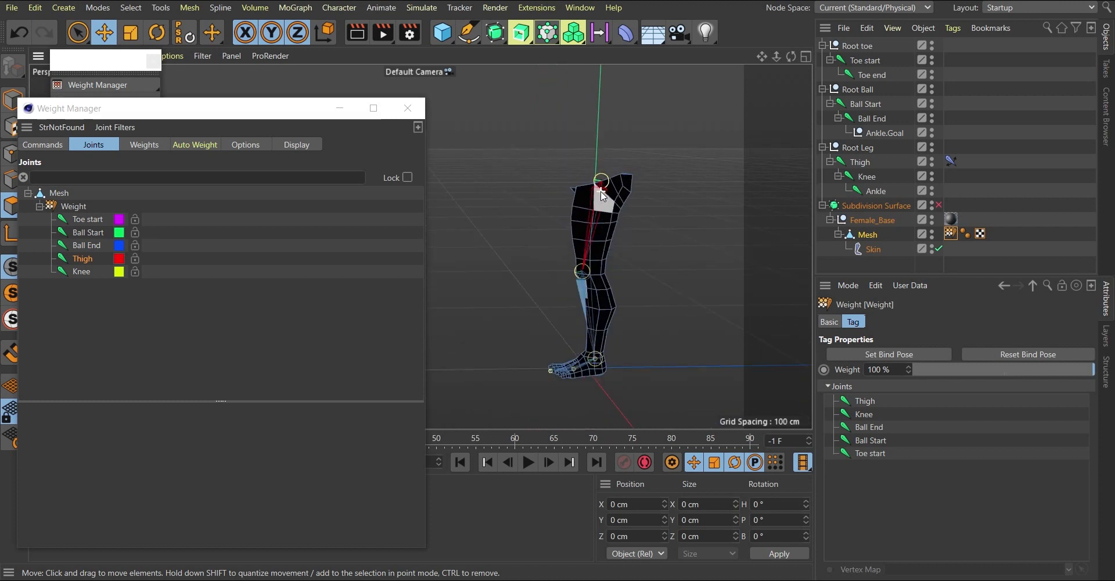
{"action": "scroll", "coordinate": [602, 196], "scroll_direction": "up", "scroll_amount": 5}
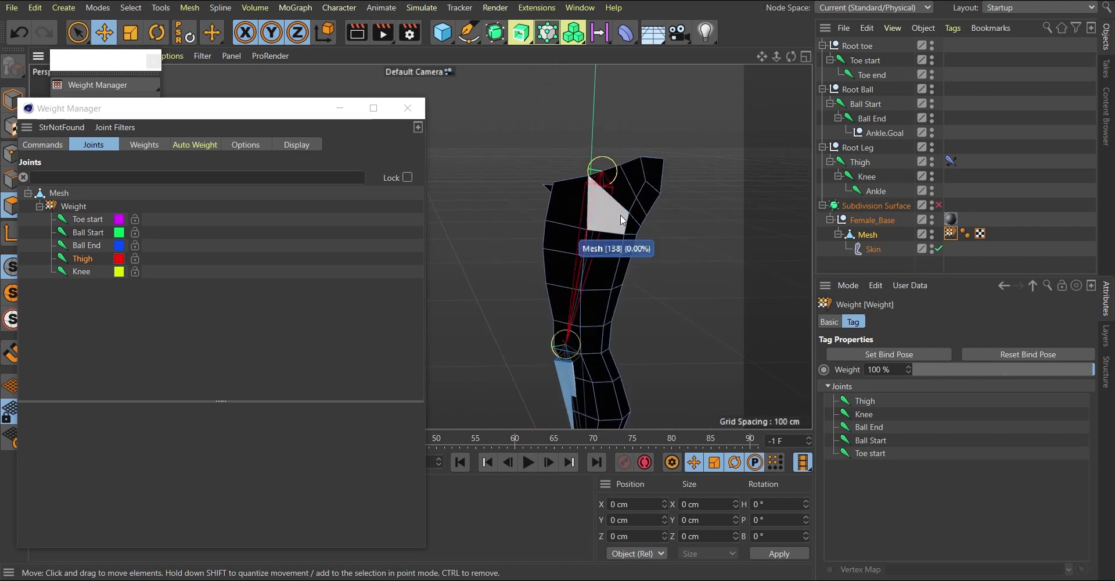
{"action": "left_click", "coordinate": [632, 216]}
{"action": "scroll", "coordinate": [636, 210], "scroll_direction": "down", "scroll_amount": 3}
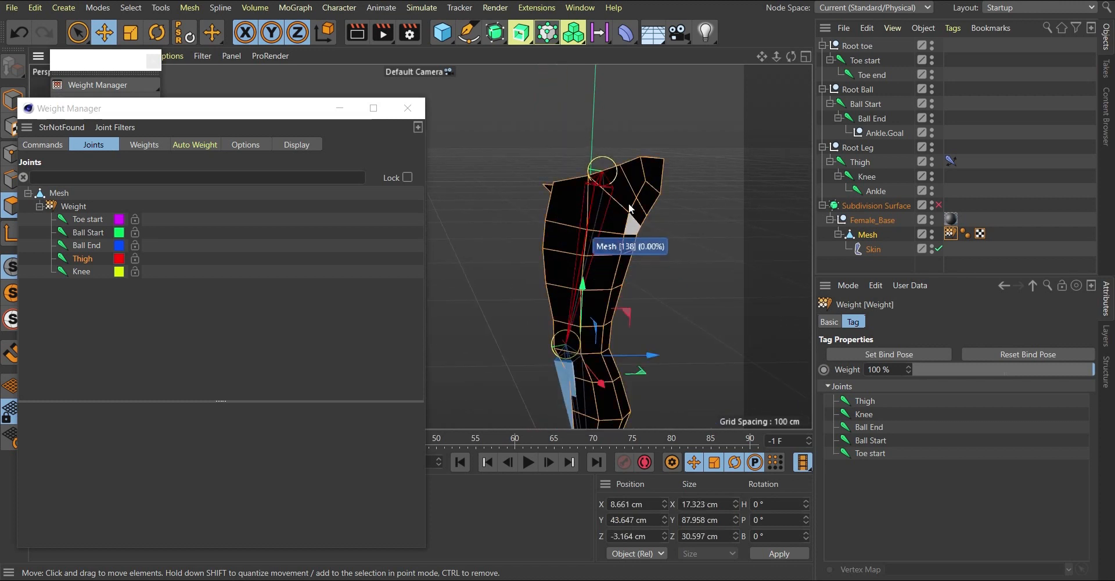
{"action": "scroll", "coordinate": [624, 200], "scroll_direction": "up", "scroll_amount": 4}
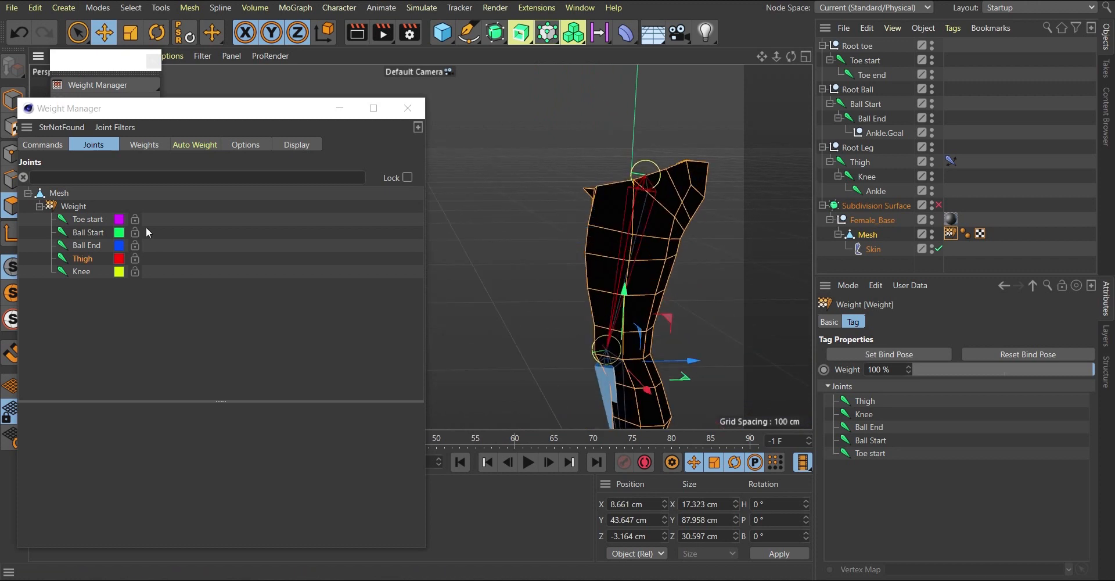
{"action": "left_click", "coordinate": [43, 145]}
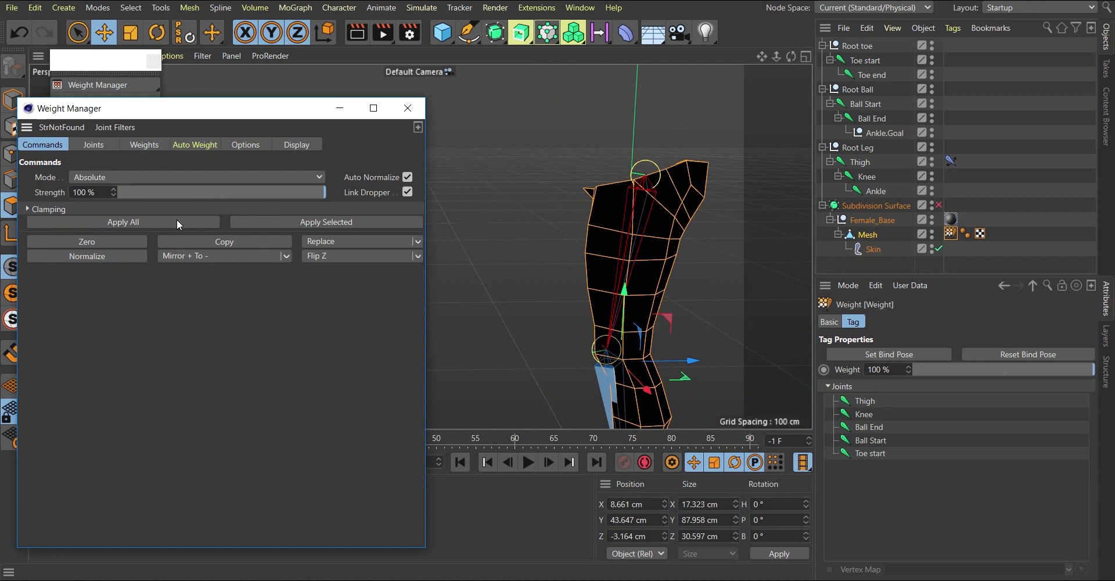
{"action": "left_click", "coordinate": [309, 225]}
{"action": "scroll", "coordinate": [597, 237], "scroll_direction": "down", "scroll_amount": 4}
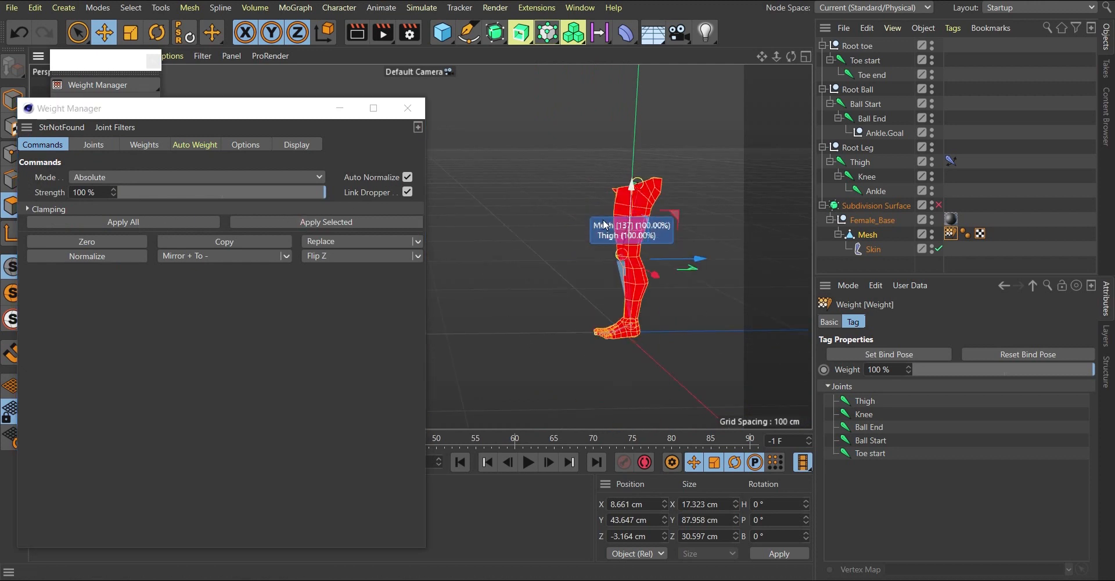
Choose the Knee joint in the Weight Manager and loop-select the ring of mesh polygons just below the knee.
{"action": "left_click", "coordinate": [87, 146]}
{"action": "left_click_drag", "start_coordinate": [698, 164], "coordinate": [616, 264], "text": "alt"}
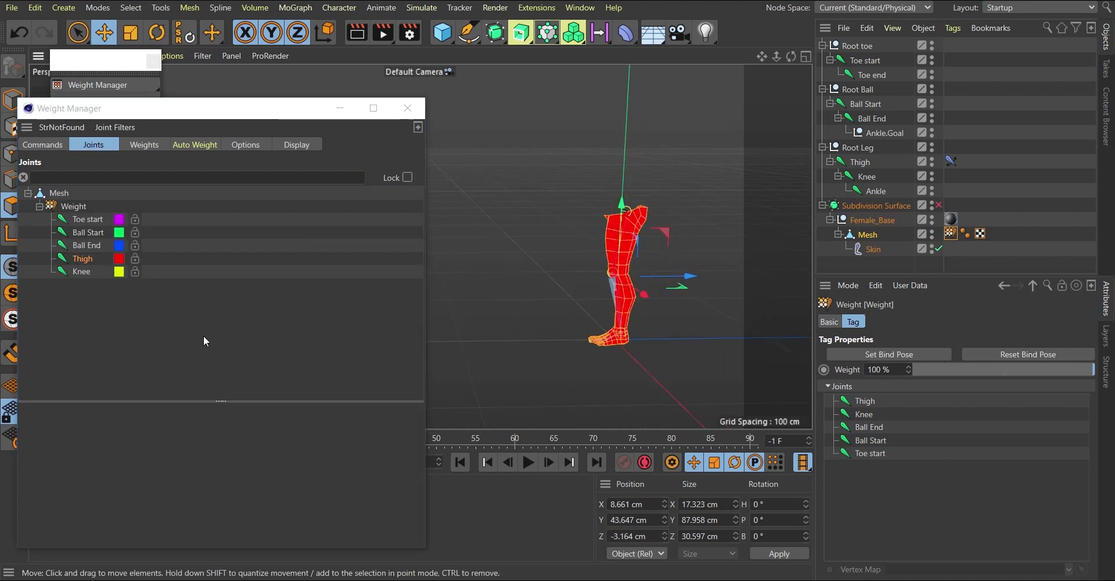
{"action": "left_click", "coordinate": [82, 271]}
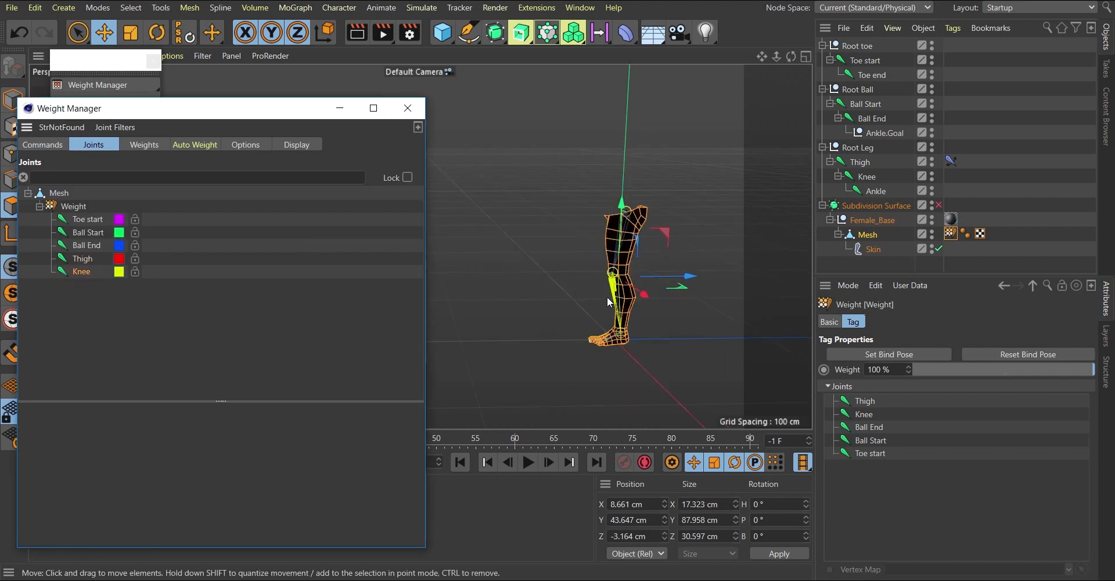
{"action": "scroll", "coordinate": [621, 280], "scroll_direction": "up", "scroll_amount": 5}
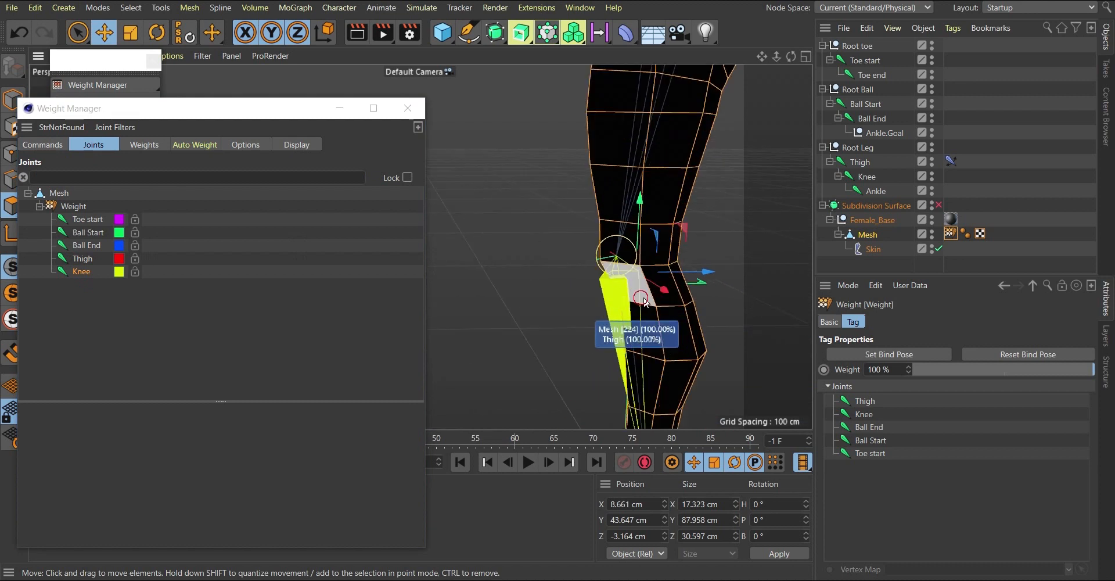
{"action": "left_click_drag", "start_coordinate": [621, 280], "coordinate": [747, 294], "text": "alt"}
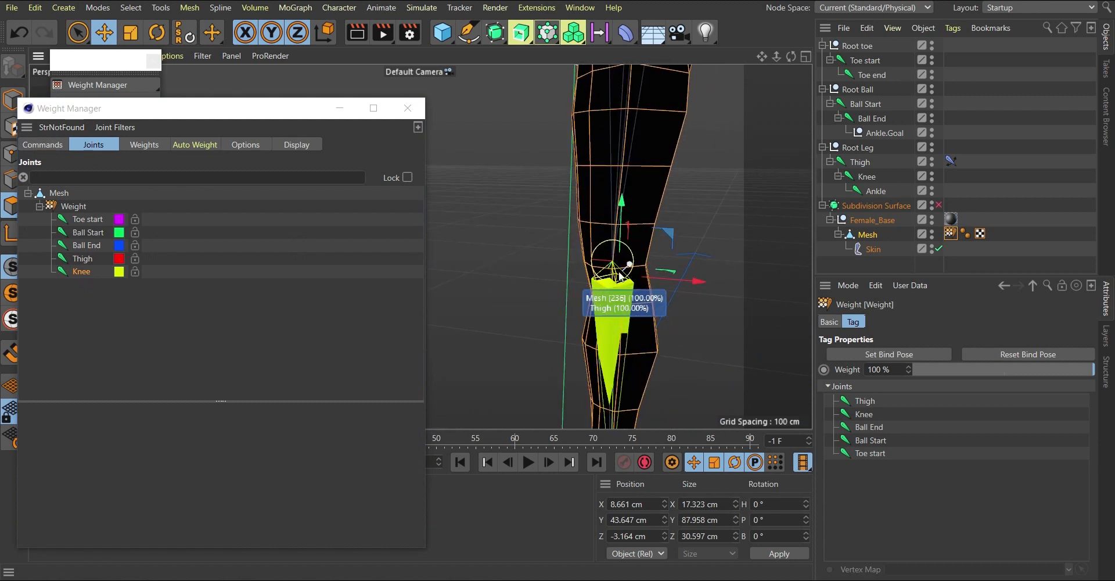
{"action": "mouse_move", "coordinate": [595, 279]}
{"action": "left_mouse_down", "text": "alt"}
{"action": "mouse_move", "coordinate": [514, 258]}
{"action": "mouse_move", "coordinate": [597, 264]}
{"action": "left_mouse_up", "text": "alt"}
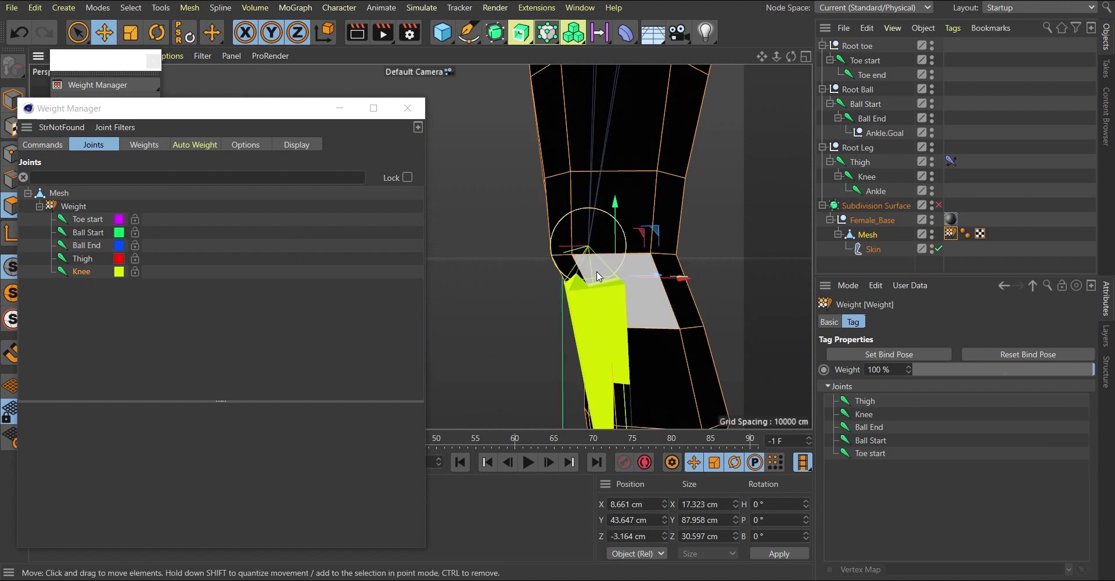
{"action": "right_click", "coordinate": [597, 270]}
{"action": "left_click", "coordinate": [610, 288]}
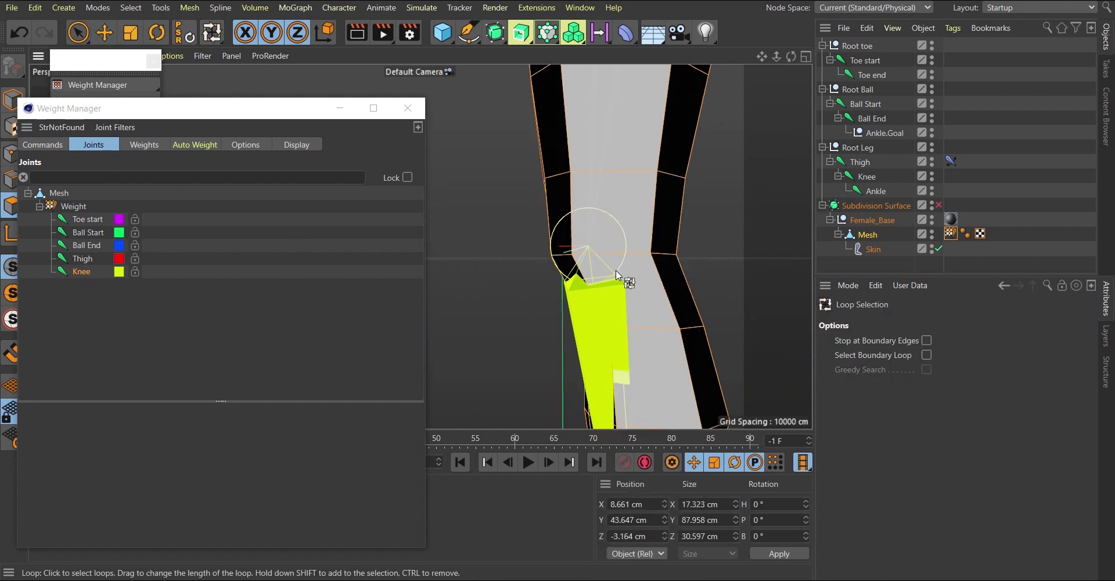
{"action": "left_click", "coordinate": [560, 291]}
Extend the selection over the whole lower leg and foot with Fill Selection and apply 100% Absolute weight for the Knee joint.
{"action": "scroll", "coordinate": [561, 291], "scroll_direction": "down", "scroll_amount": 3}
{"action": "mouse_move", "coordinate": [620, 295]}
{"action": "left_mouse_down", "text": "alt"}
{"action": "mouse_move", "coordinate": [507, 301]}
{"action": "mouse_move", "coordinate": [627, 295]}
{"action": "mouse_move", "coordinate": [521, 293]}
{"action": "mouse_move", "coordinate": [619, 304]}
{"action": "mouse_move", "coordinate": [585, 306]}
{"action": "left_mouse_up", "text": "alt"}
{"action": "scroll", "coordinate": [592, 308], "scroll_direction": "down", "scroll_amount": 4}
{"action": "scroll", "coordinate": [595, 308], "scroll_direction": "up", "scroll_amount": 2}
{"action": "key", "text": "u"}
{"action": "key", "text": "f"}
{"action": "middle_click_drag", "start_coordinate": [609, 326], "coordinate": [605, 284], "text": "alt"}
{"action": "left_click", "coordinate": [604, 273]}
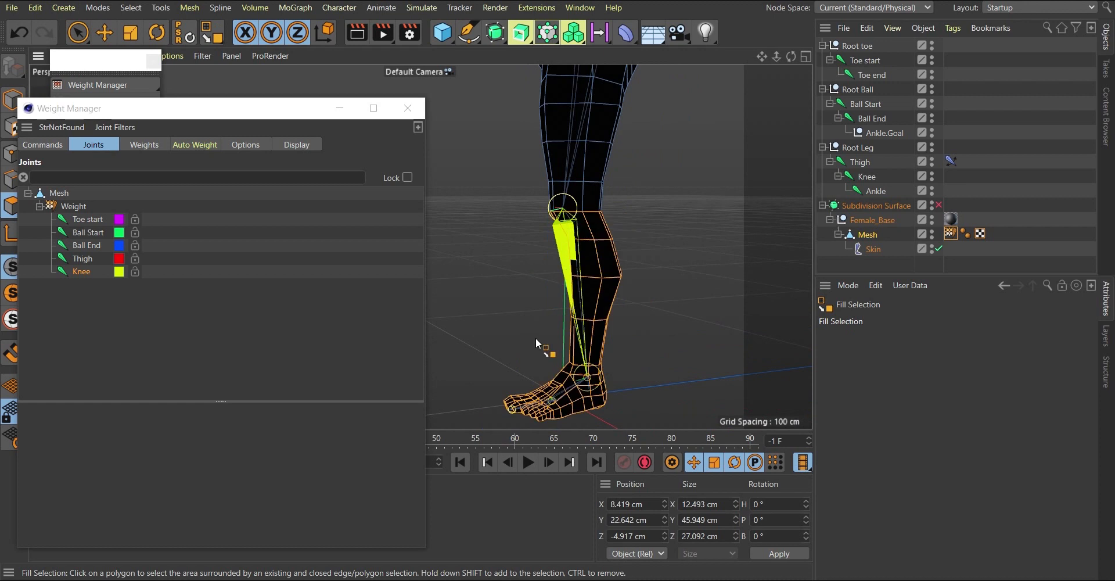
{"action": "left_click", "coordinate": [43, 144]}
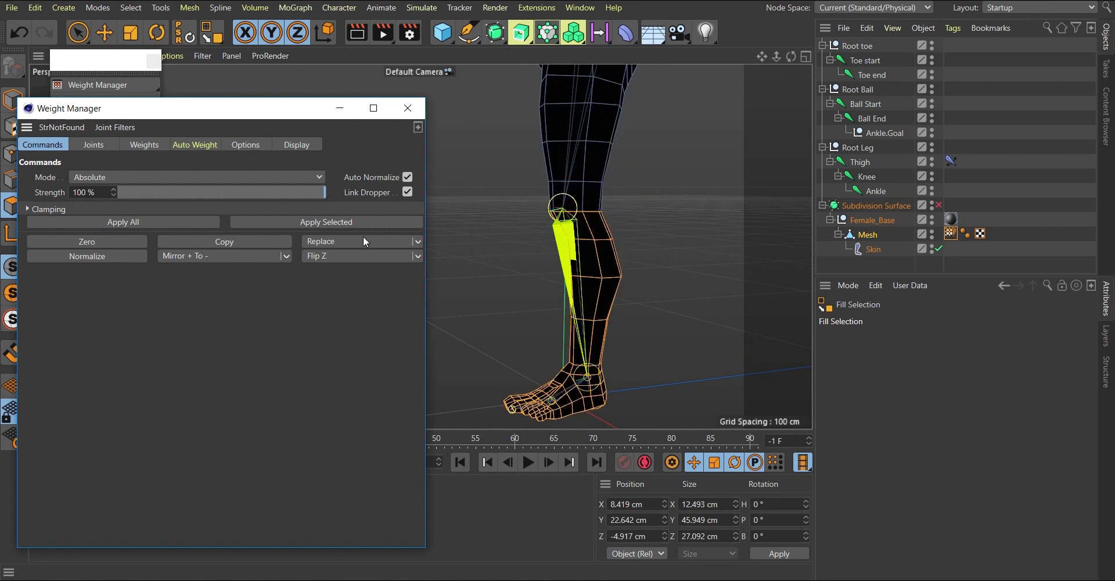
{"action": "left_click", "coordinate": [329, 222]}
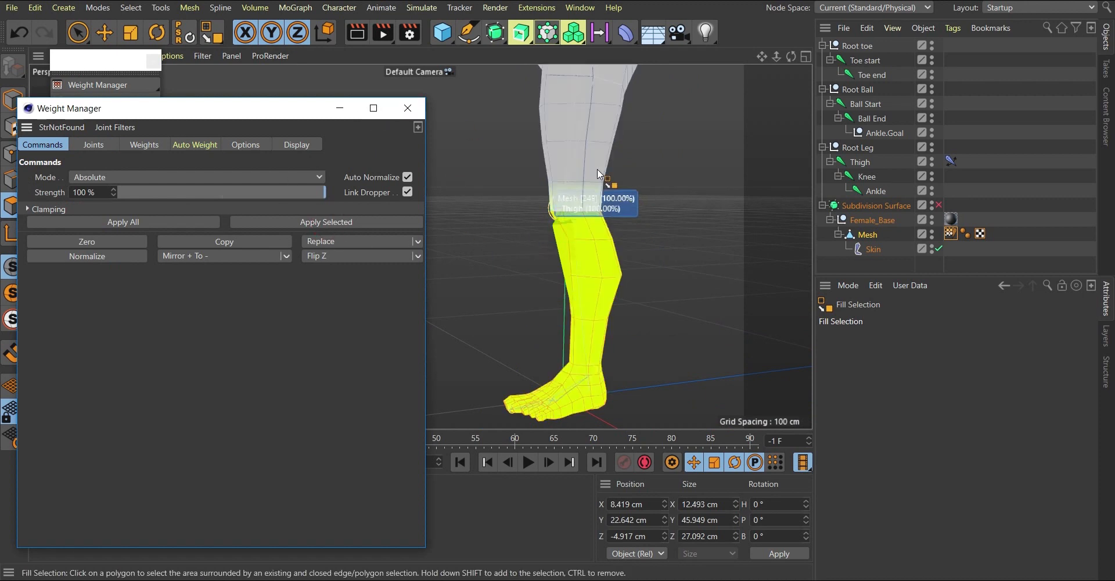
{"action": "scroll", "coordinate": [597, 169], "scroll_direction": "up", "scroll_amount": 4}
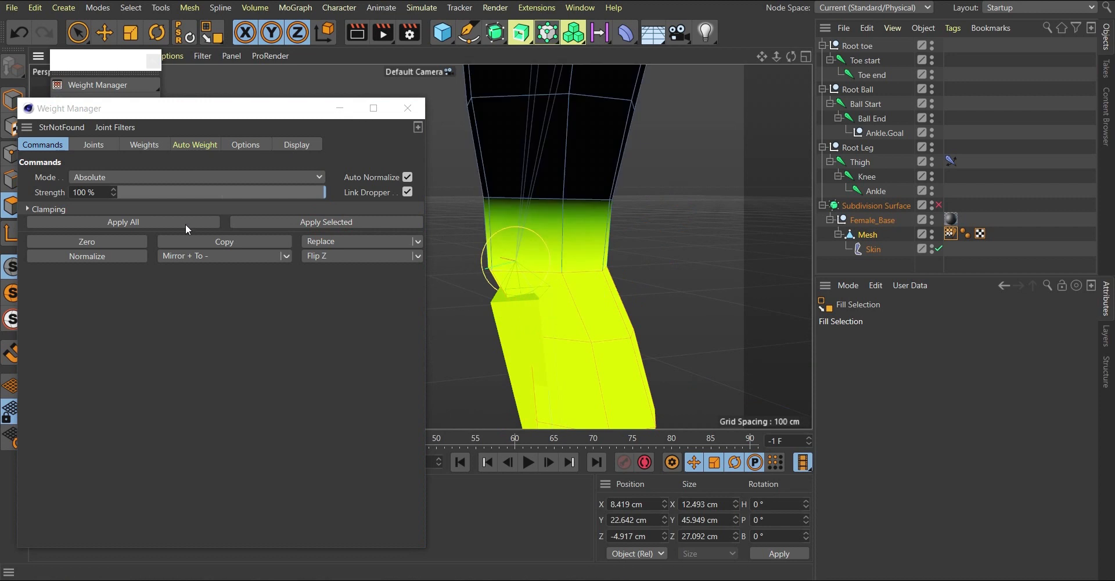
Reposition the Weight Manager window beside the leg and choose the Ball End joint for weighting.
{"action": "left_click_drag", "start_coordinate": [198, 112], "coordinate": [306, 400]}
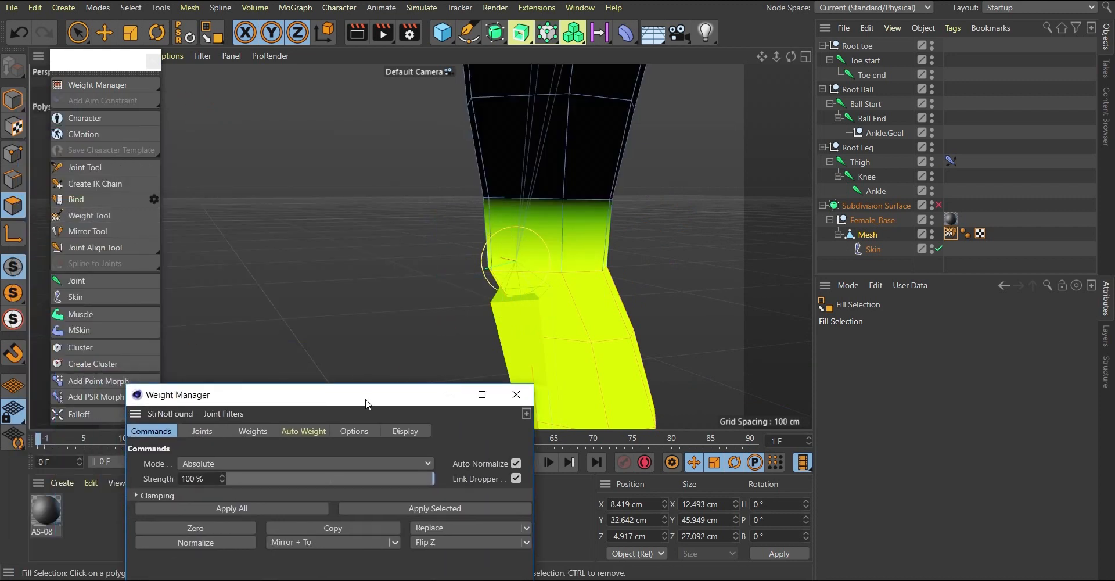
{"action": "left_click_drag", "start_coordinate": [365, 397], "coordinate": [264, 64]}
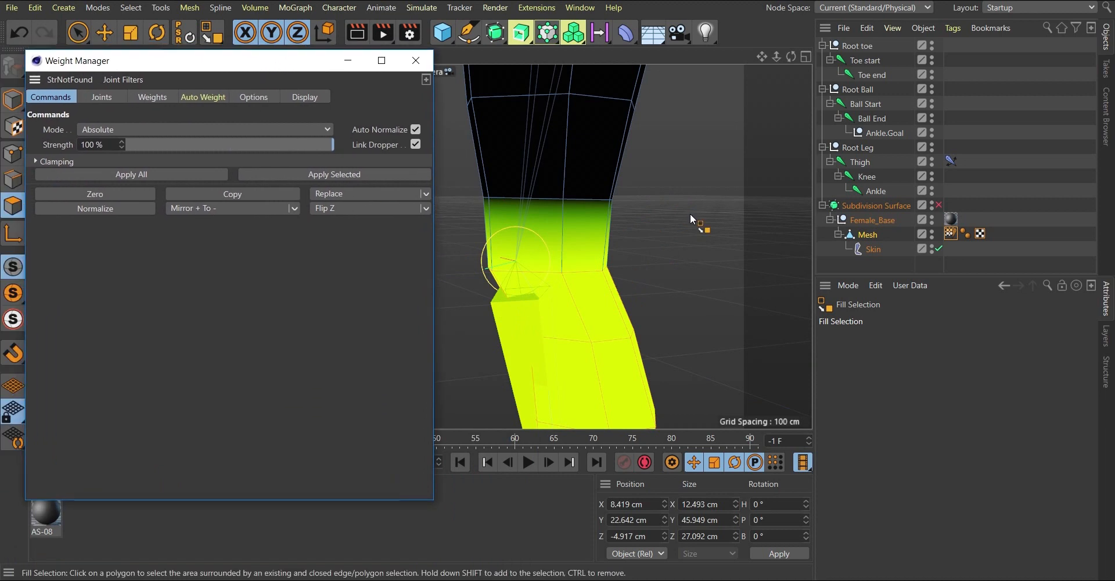
{"action": "scroll", "coordinate": [646, 170], "scroll_direction": "down", "scroll_amount": 5}
{"action": "scroll", "coordinate": [653, 262], "scroll_direction": "up", "scroll_amount": 4}
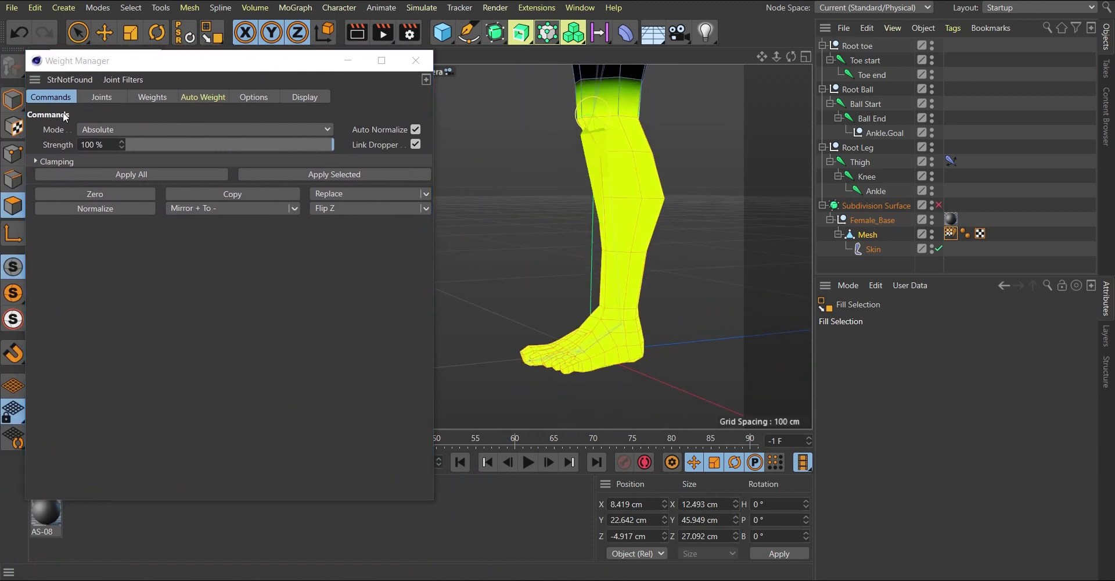
{"action": "left_click", "coordinate": [100, 96]}
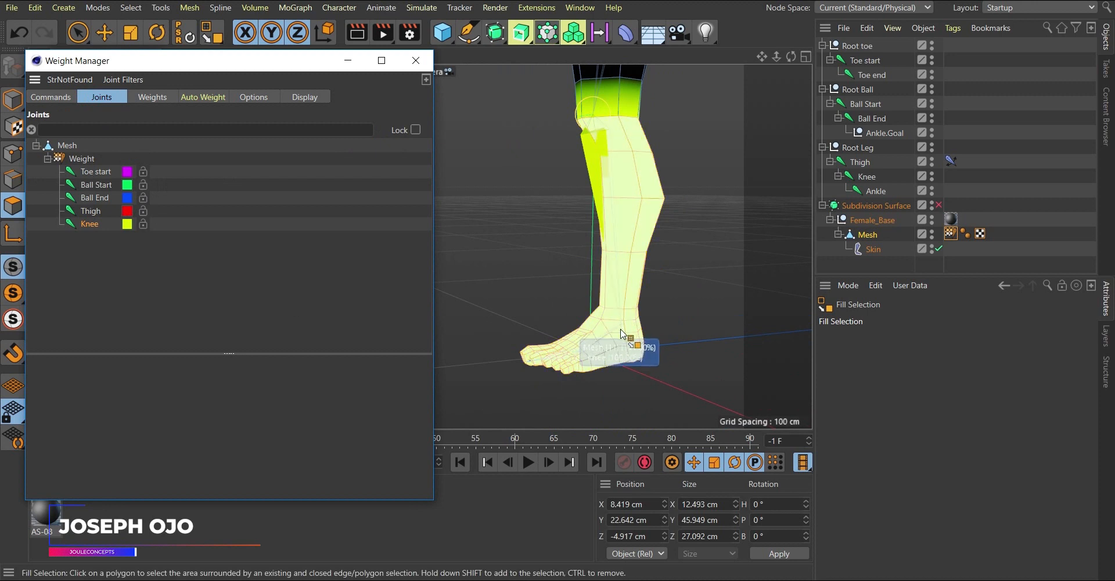
{"action": "scroll", "coordinate": [638, 314], "scroll_direction": "up", "scroll_amount": 3}
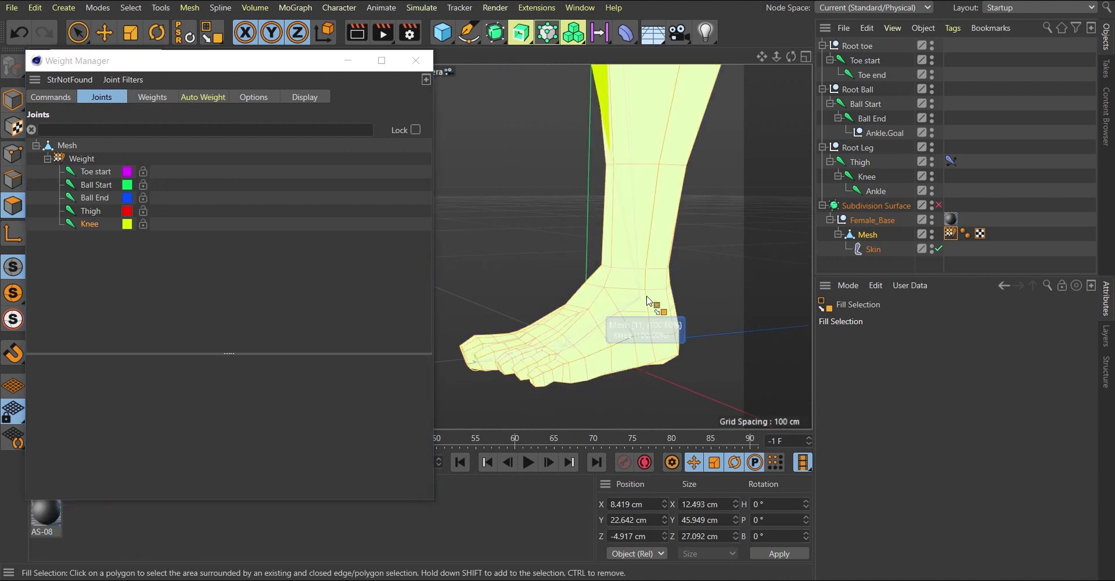
{"action": "left_click", "coordinate": [580, 333]}
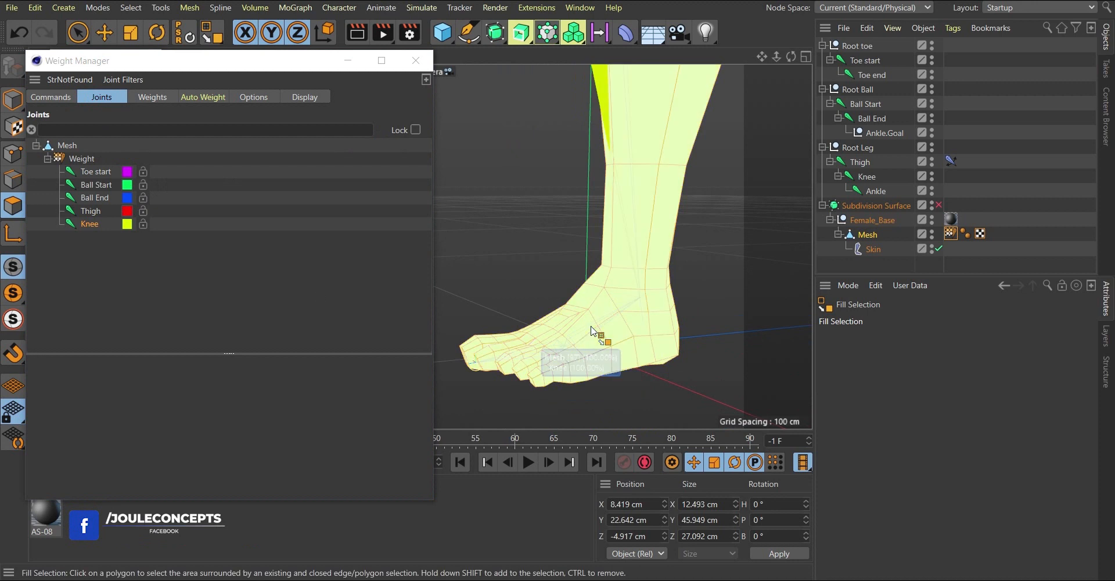
{"action": "left_click", "coordinate": [95, 198]}
{"action": "scroll", "coordinate": [608, 296], "scroll_direction": "up", "scroll_amount": 5}
{"action": "scroll", "coordinate": [608, 296], "scroll_direction": "down", "scroll_amount": 5}
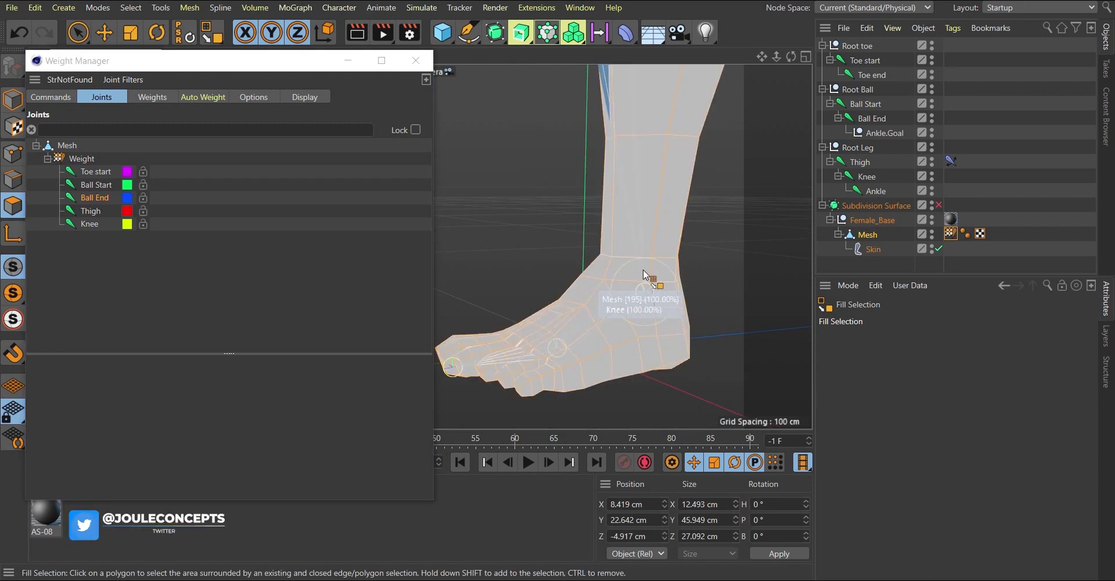
Loop-select the ankle polygon ring, fill the selection over the foot, and apply 100% Absolute weight for the Ball End joint.
{"action": "key", "text": "u"}
{"action": "key", "text": "l"}
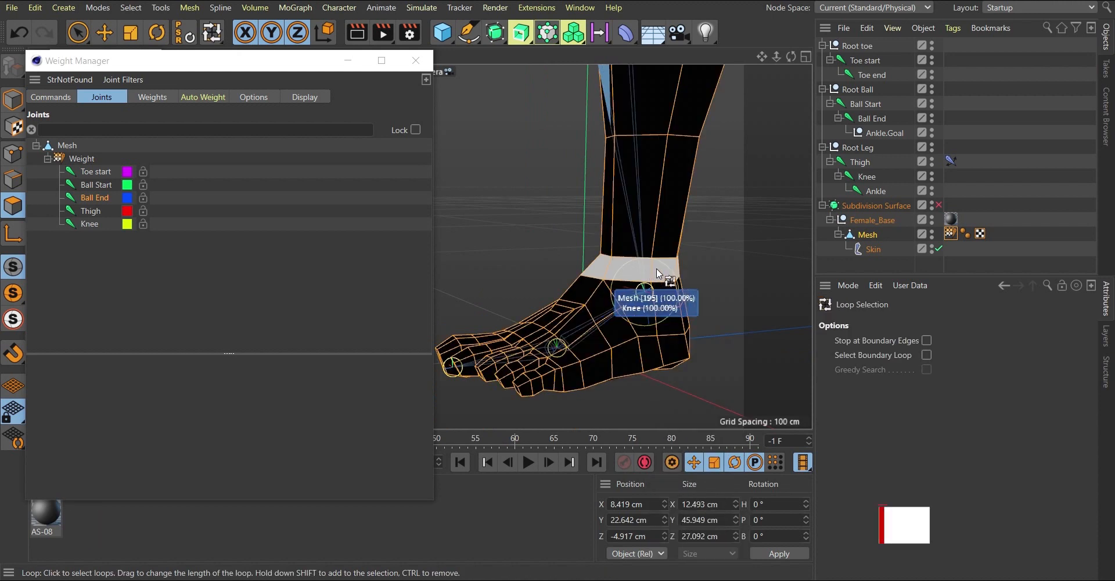
{"action": "left_click", "coordinate": [656, 267]}
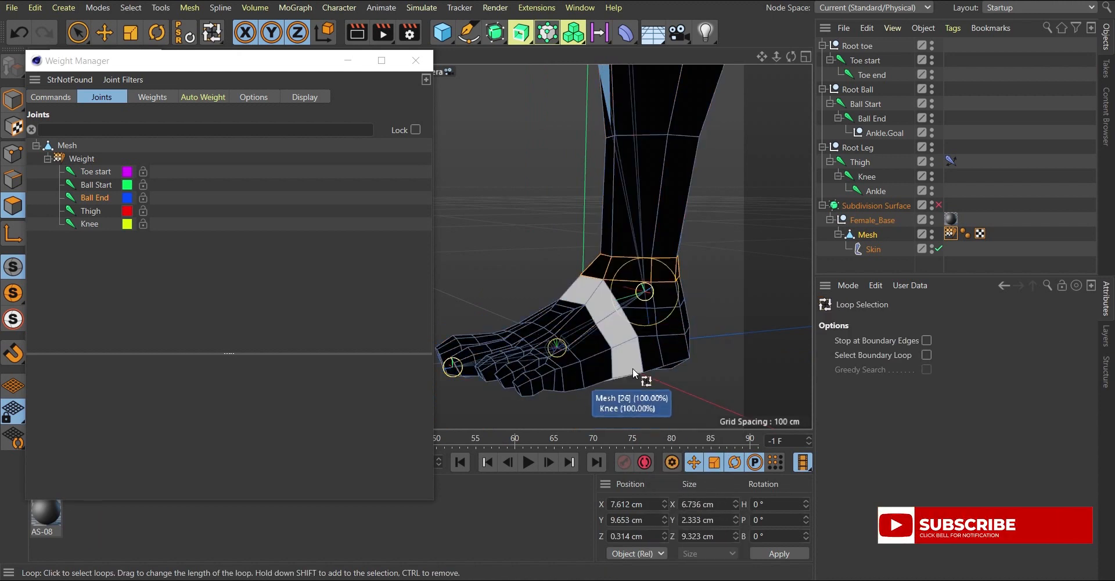
{"action": "key", "text": "u"}
{"action": "key", "text": "f"}
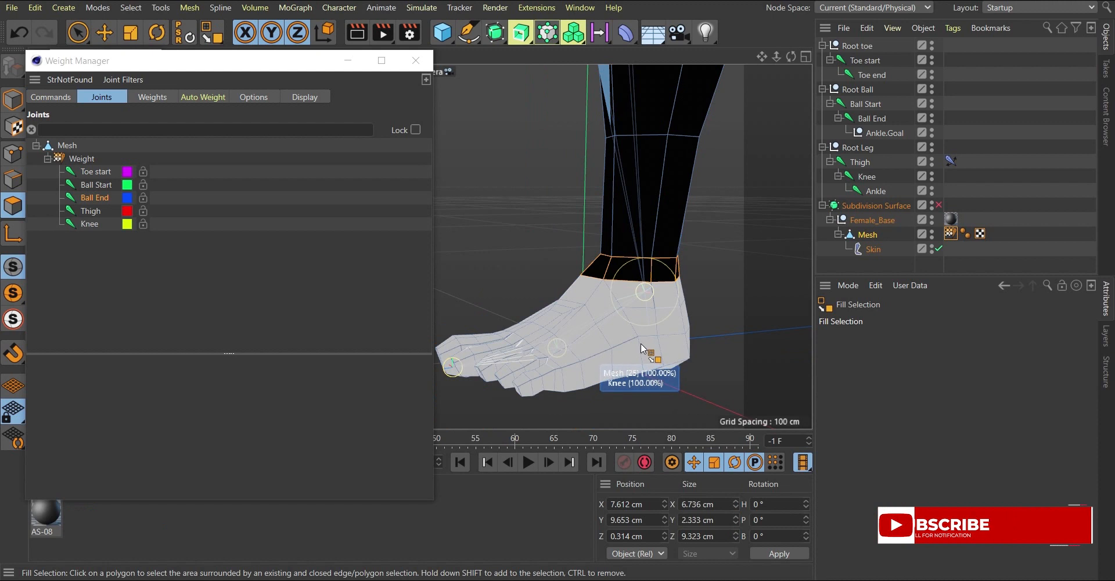
{"action": "left_click", "coordinate": [618, 351]}
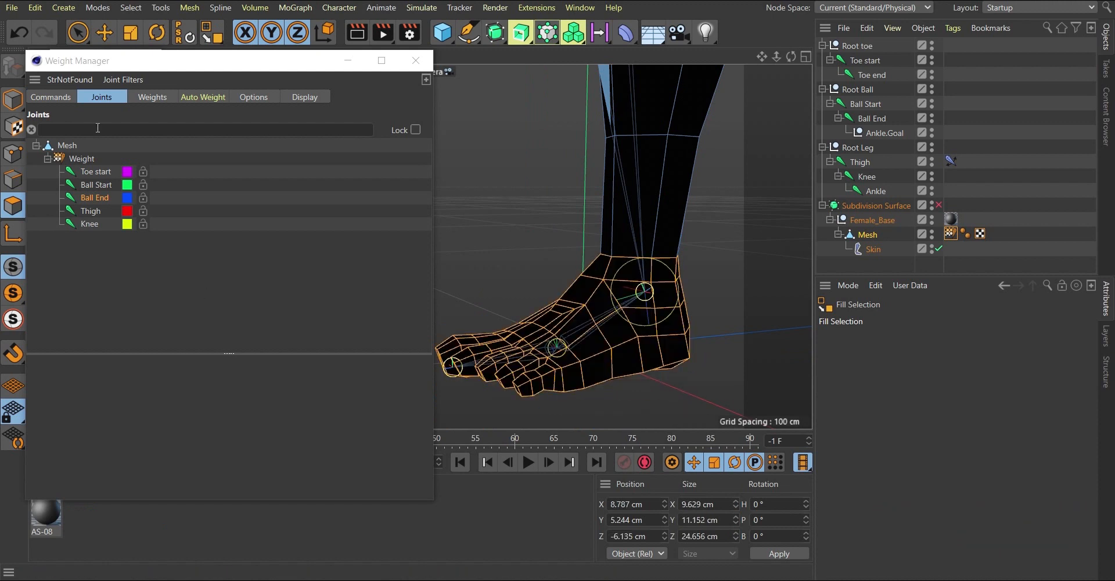
{"action": "left_click", "coordinate": [58, 96]}
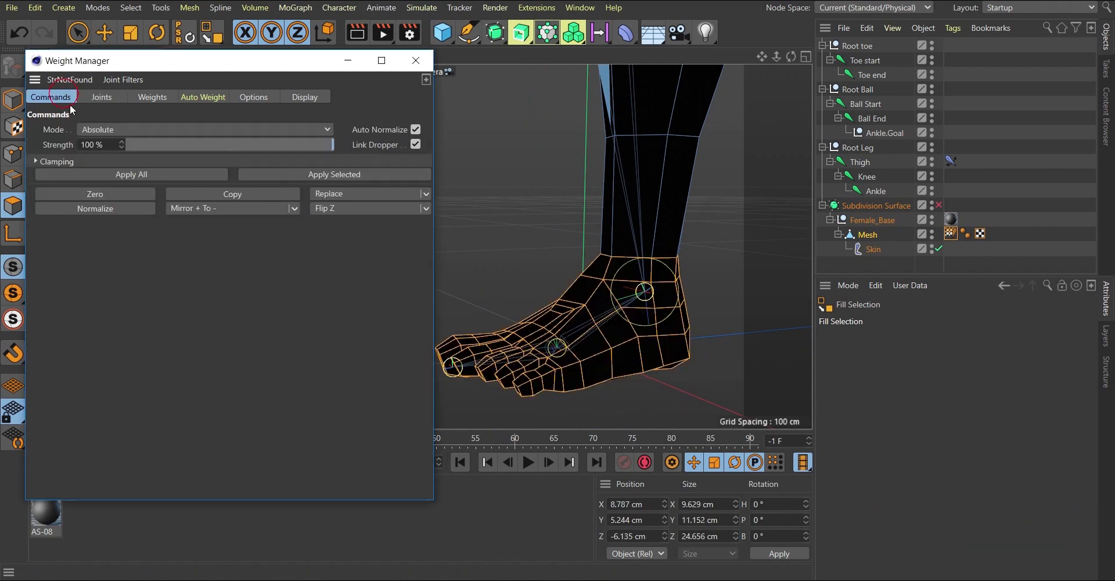
{"action": "left_click", "coordinate": [340, 174]}
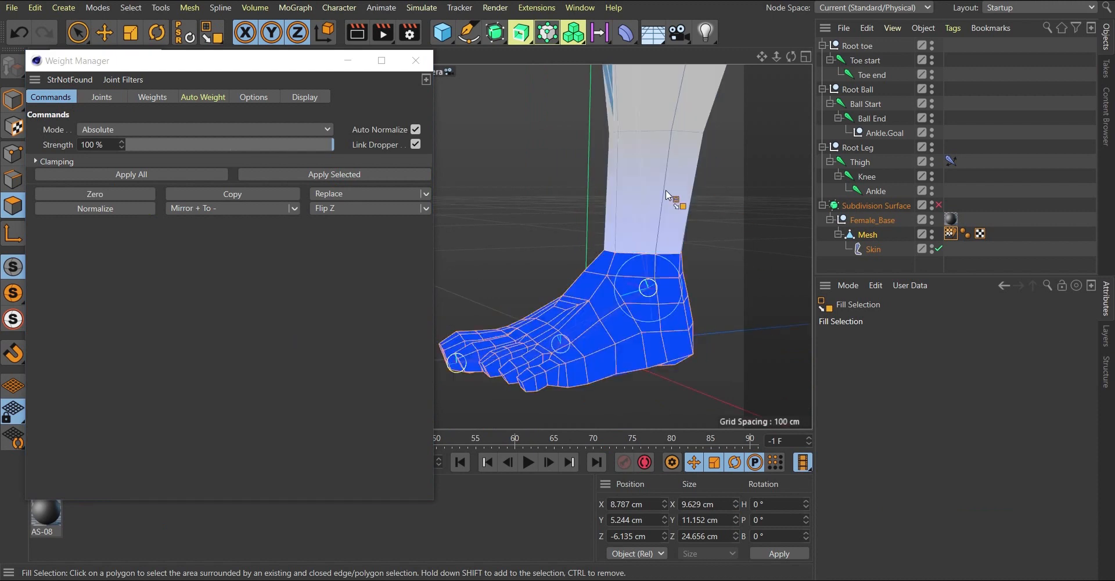
Remove the ankle polygon loop from the selection and try applying the Ball End weight in Subtract mode at 100%.
{"action": "left_click", "coordinate": [98, 129]}
{"action": "left_click", "coordinate": [106, 165]}
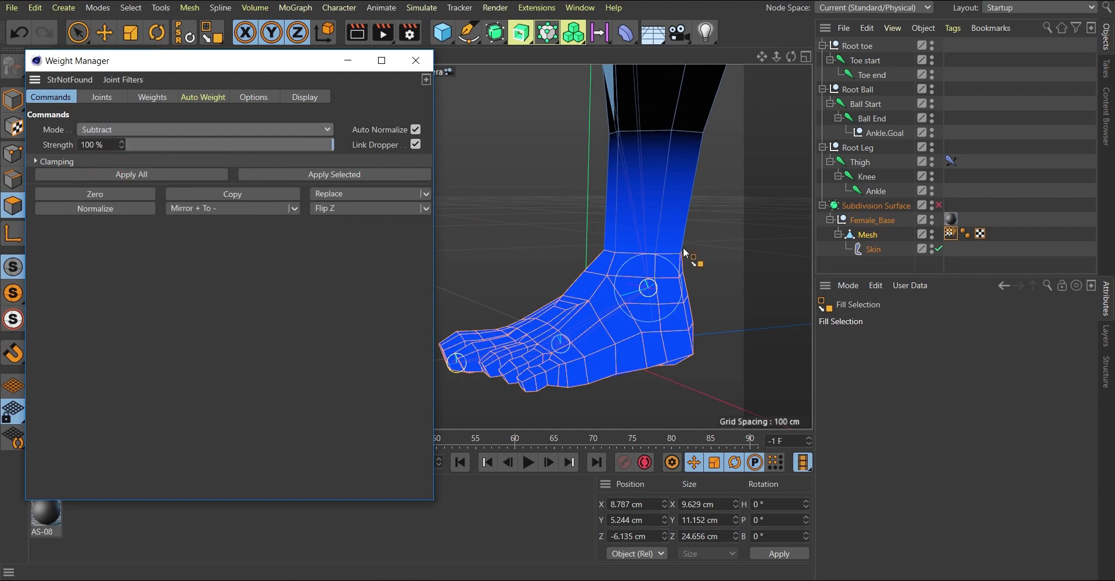
{"action": "scroll", "coordinate": [719, 291], "scroll_direction": "up", "scroll_amount": 4}
{"action": "key", "text": "u"}
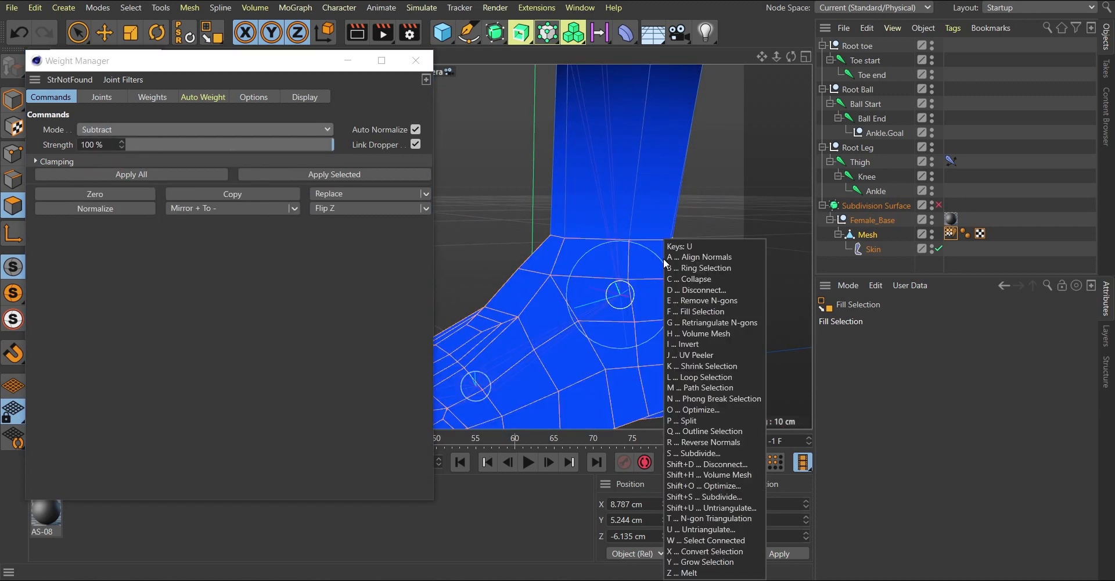
{"action": "key", "text": "l"}
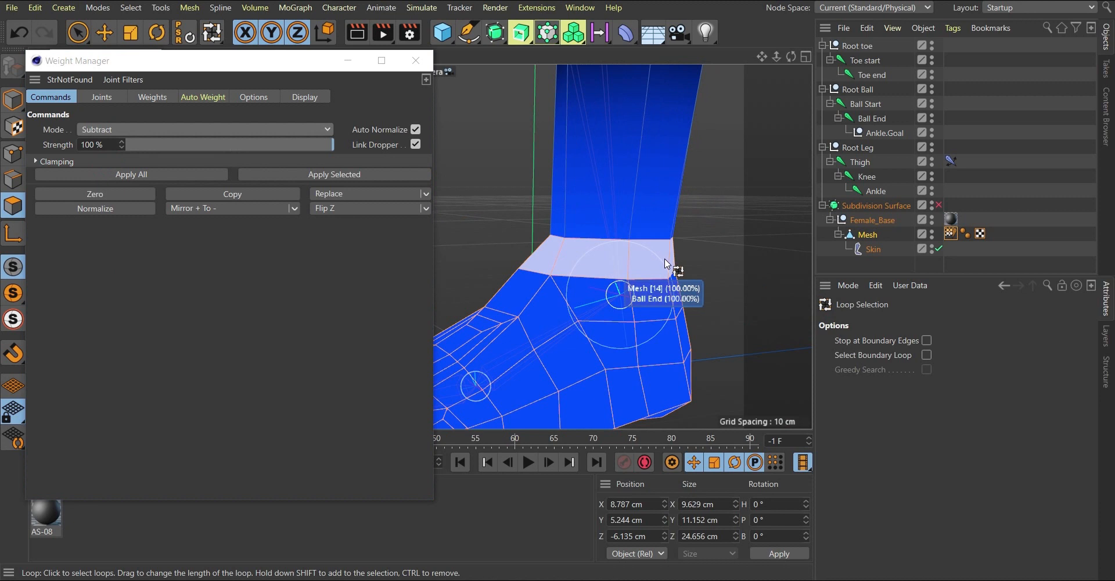
{"action": "scroll", "coordinate": [700, 209], "scroll_direction": "down", "scroll_amount": 3}
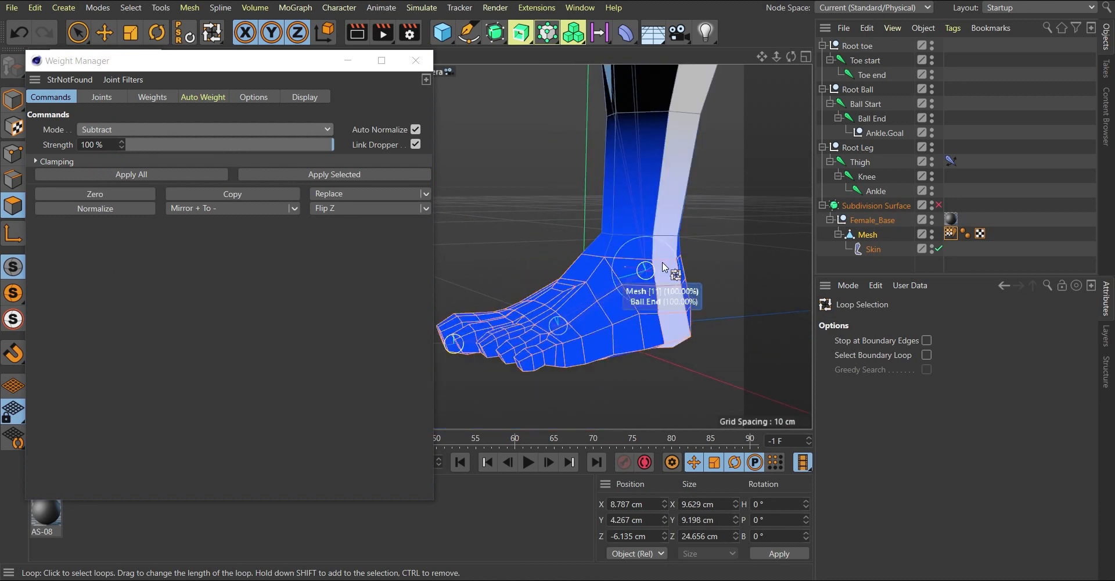
{"action": "scroll", "coordinate": [655, 278], "scroll_direction": "up", "scroll_amount": 4}
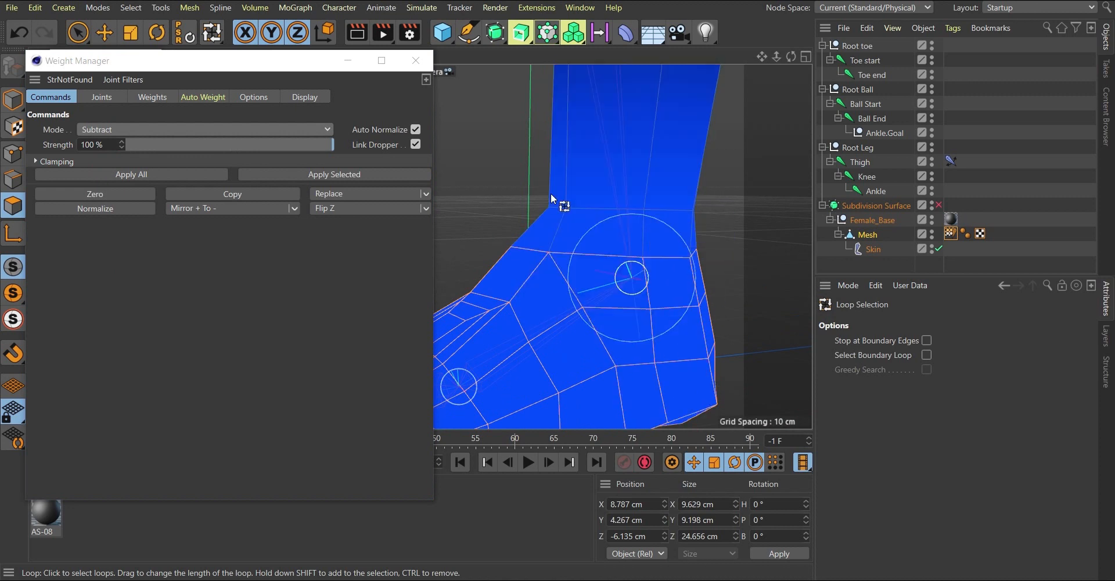
{"action": "left_click", "coordinate": [355, 173]}
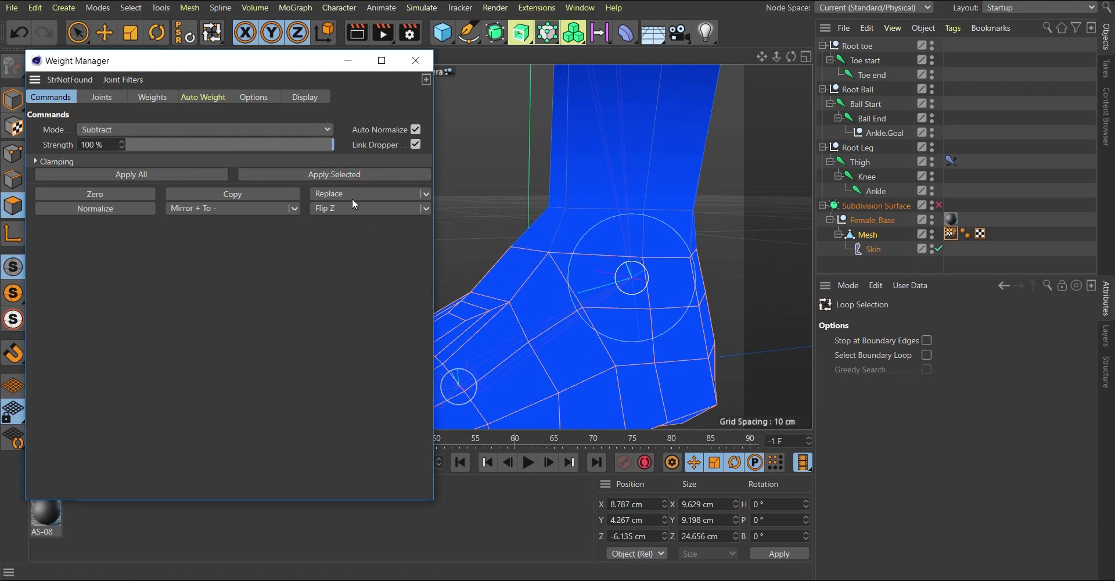
{"action": "scroll", "coordinate": [639, 256], "scroll_direction": "down", "scroll_amount": 5}
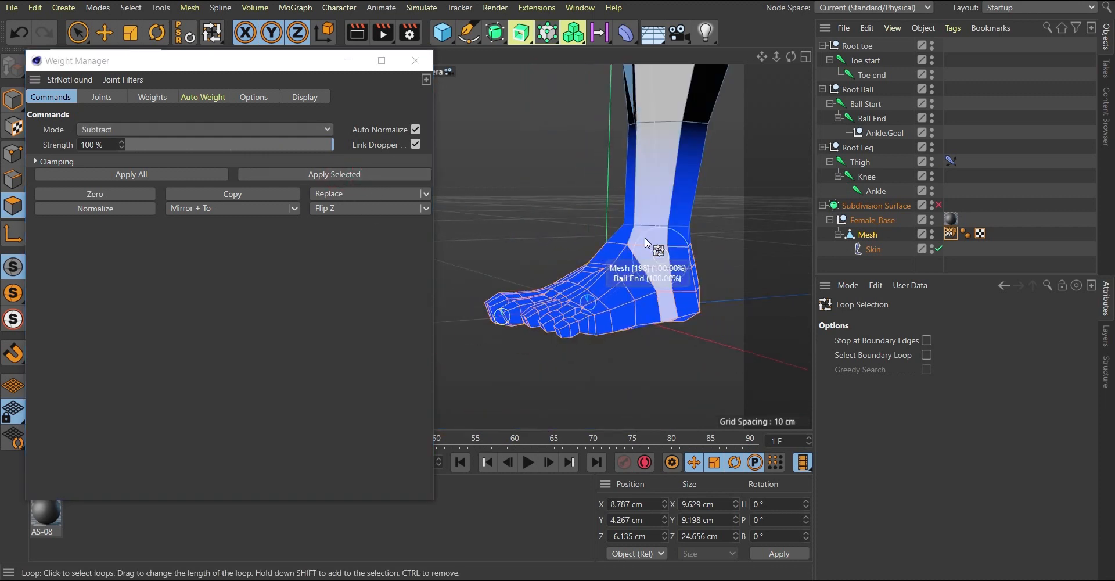
Return the weighting mode to Absolute and reapply 100% Ball End weight to the selected foot polygons.
{"action": "left_click", "coordinate": [102, 97]}
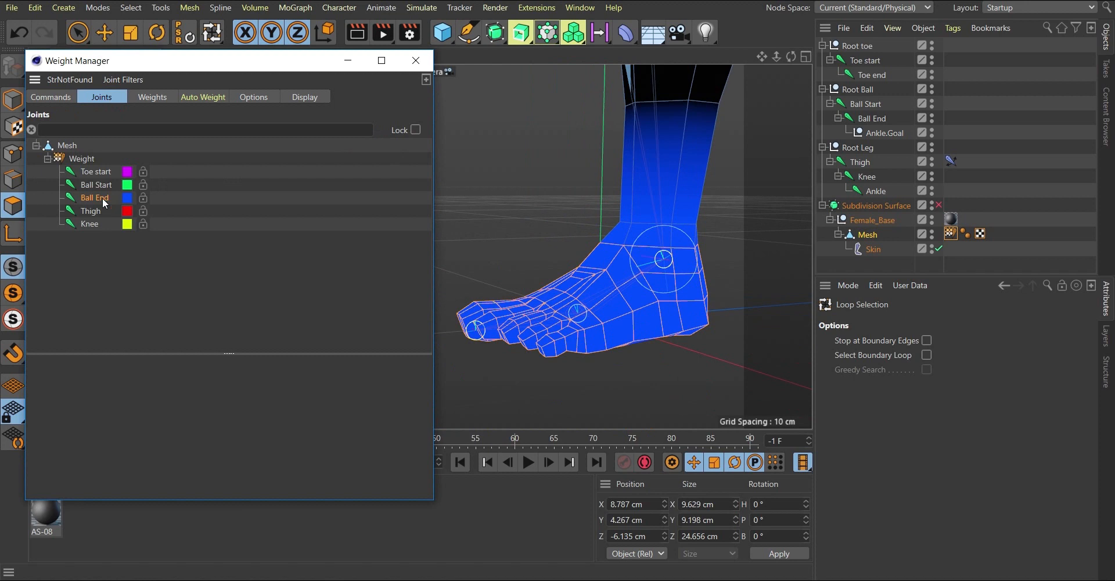
{"action": "left_click", "coordinate": [51, 97]}
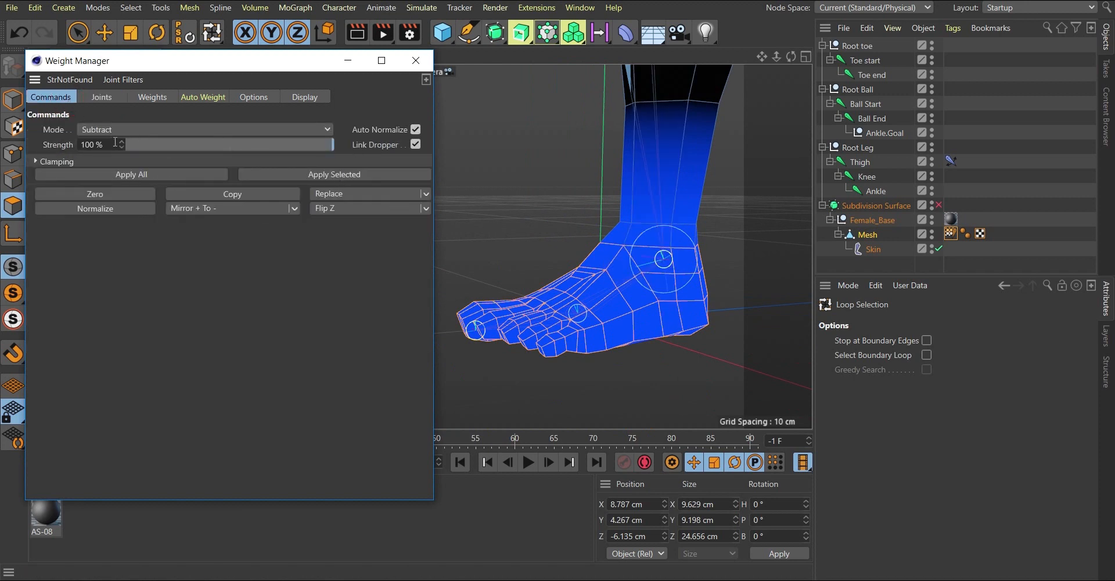
{"action": "left_click", "coordinate": [116, 130]}
{"action": "left_click", "coordinate": [105, 177]}
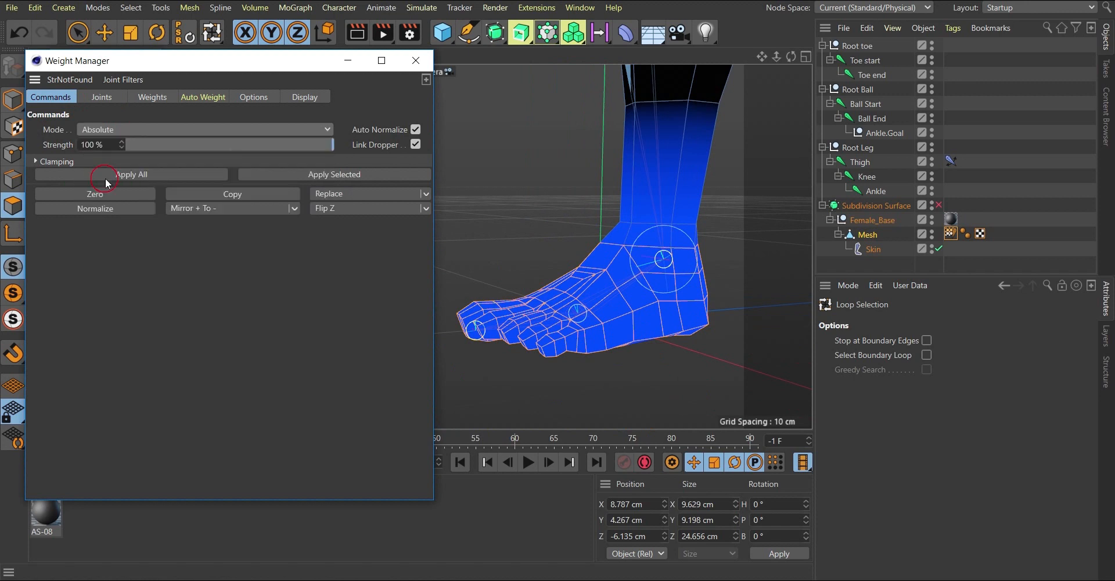
{"action": "left_click", "coordinate": [349, 175]}
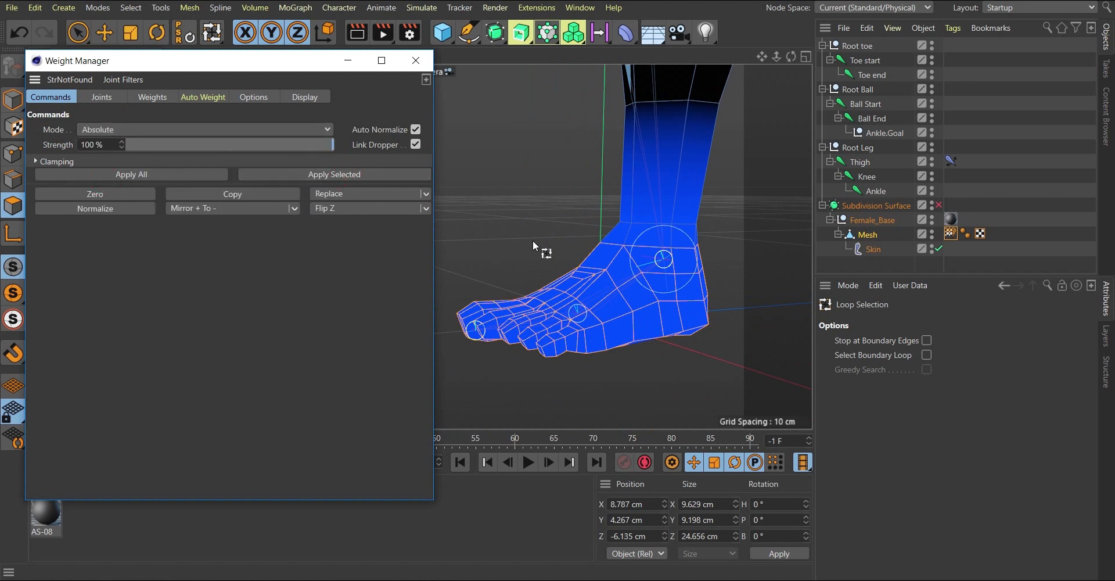
{"action": "scroll", "coordinate": [657, 262], "scroll_direction": "down", "scroll_amount": 4}
{"action": "scroll", "coordinate": [662, 259], "scroll_direction": "up", "scroll_amount": 5}
{"action": "scroll", "coordinate": [663, 267], "scroll_direction": "down", "scroll_amount": 3}
{"action": "scroll", "coordinate": [662, 268], "scroll_direction": "down", "scroll_amount": 5}
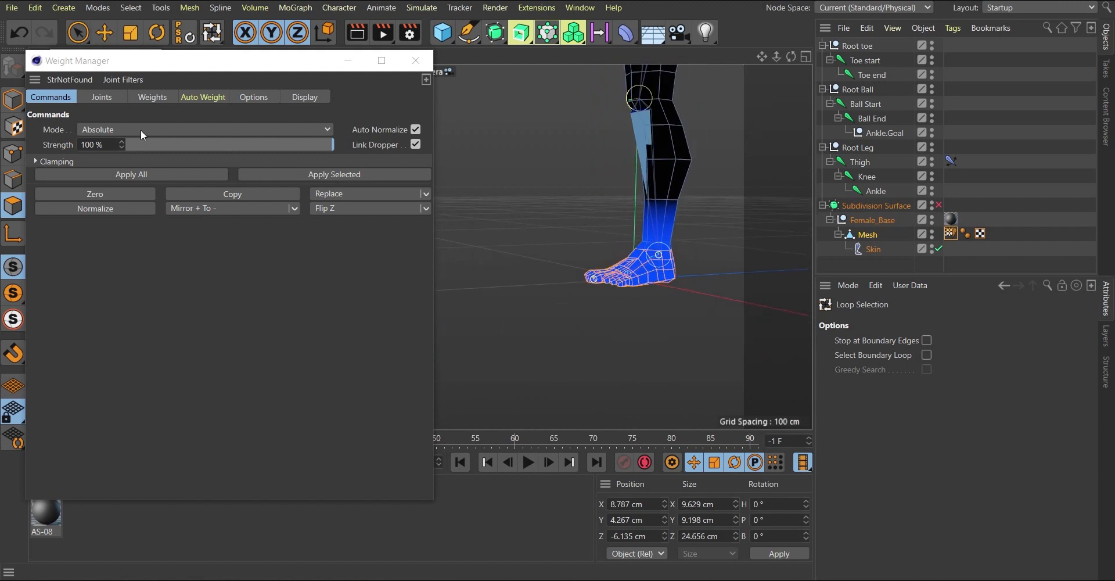
Choose the Knee joint for weighting and add the polygon loop at the knee to the existing foot selection.
{"action": "left_click", "coordinate": [101, 97]}
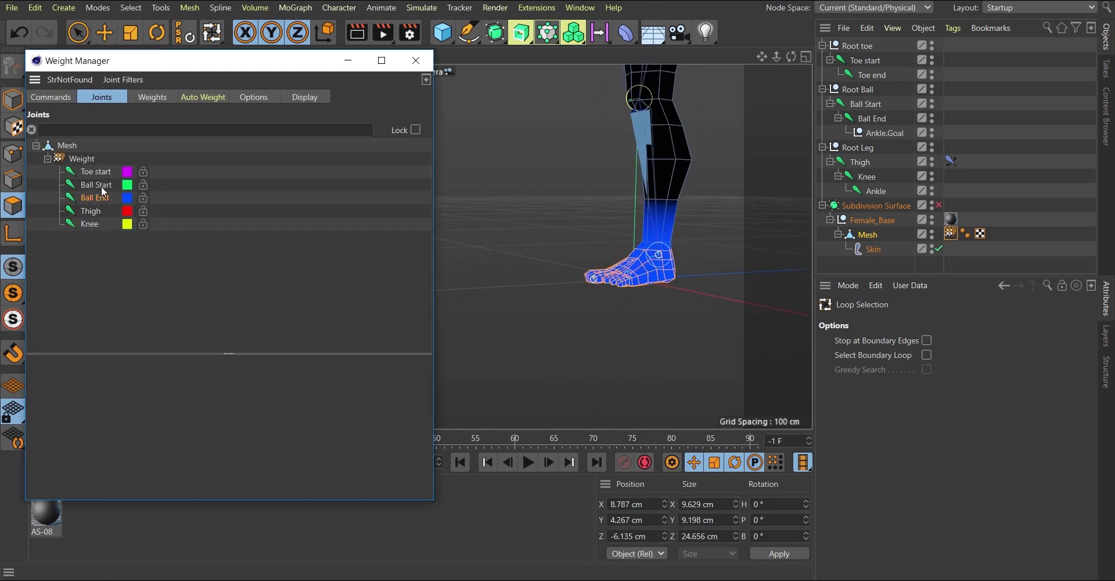
{"action": "left_click", "coordinate": [90, 225]}
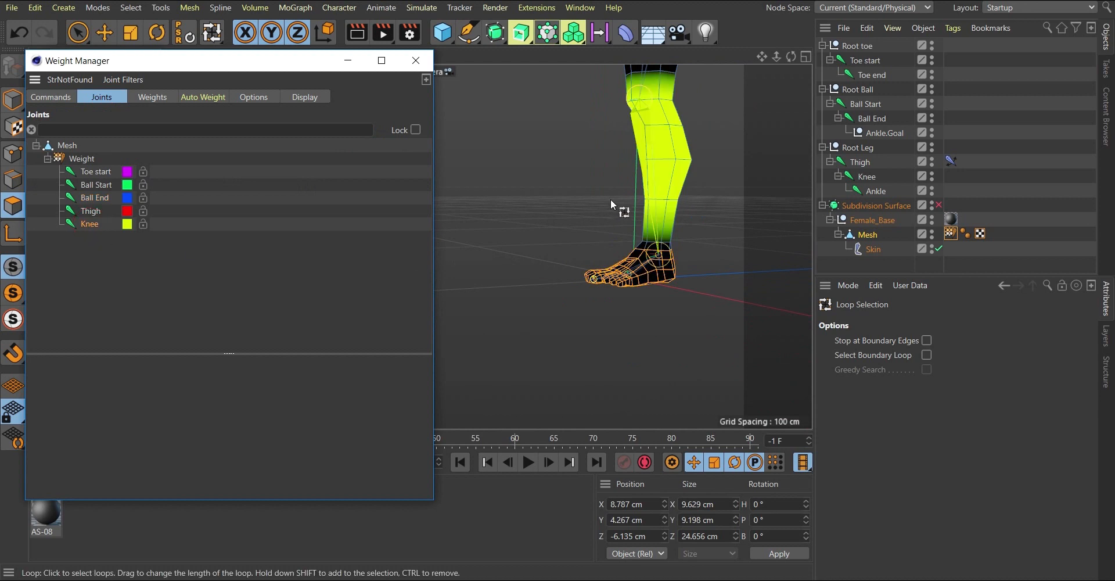
{"action": "right_click", "coordinate": [665, 138]}
{"action": "left_click_drag", "start_coordinate": [668, 113], "coordinate": [662, 109], "text": "alt"}
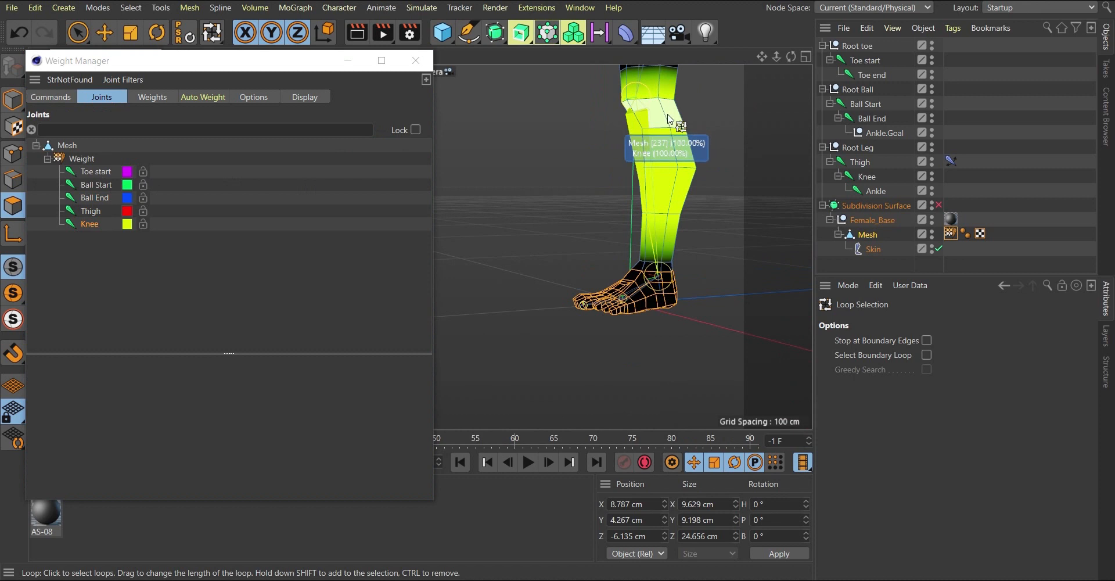
{"action": "left_click", "coordinate": [668, 114], "text": "shift"}
Fill the selection over the lower leg and apply 100% Absolute weight for the Knee joint to the selected polygons.
{"action": "key", "text": "u"}
{"action": "key", "text": "f"}
{"action": "left_click", "coordinate": [683, 185]}
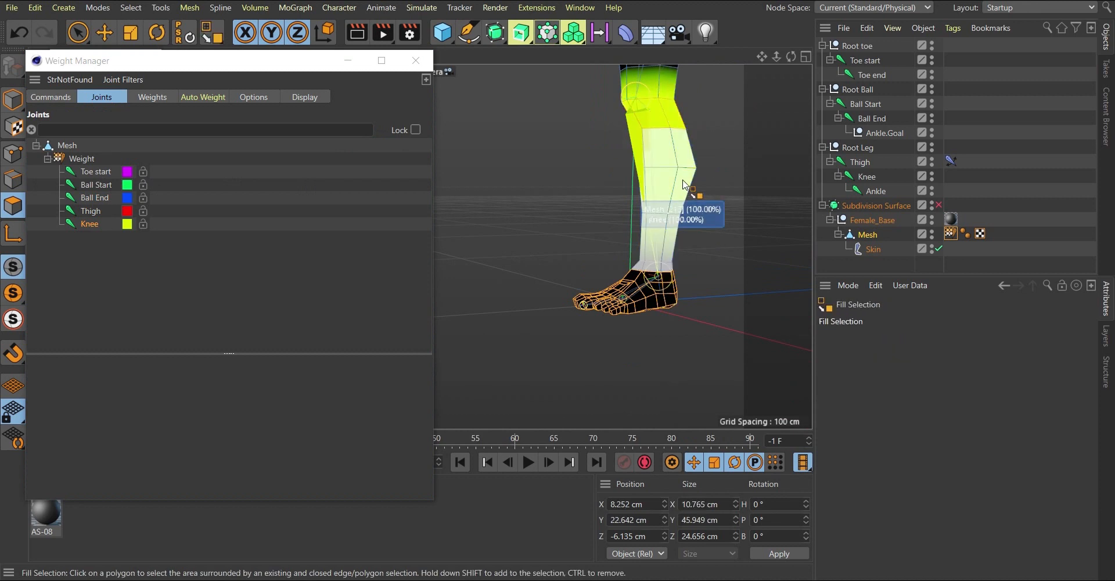
{"action": "left_click", "coordinate": [683, 181]}
{"action": "left_click", "coordinate": [91, 225]}
{"action": "left_click", "coordinate": [51, 97]}
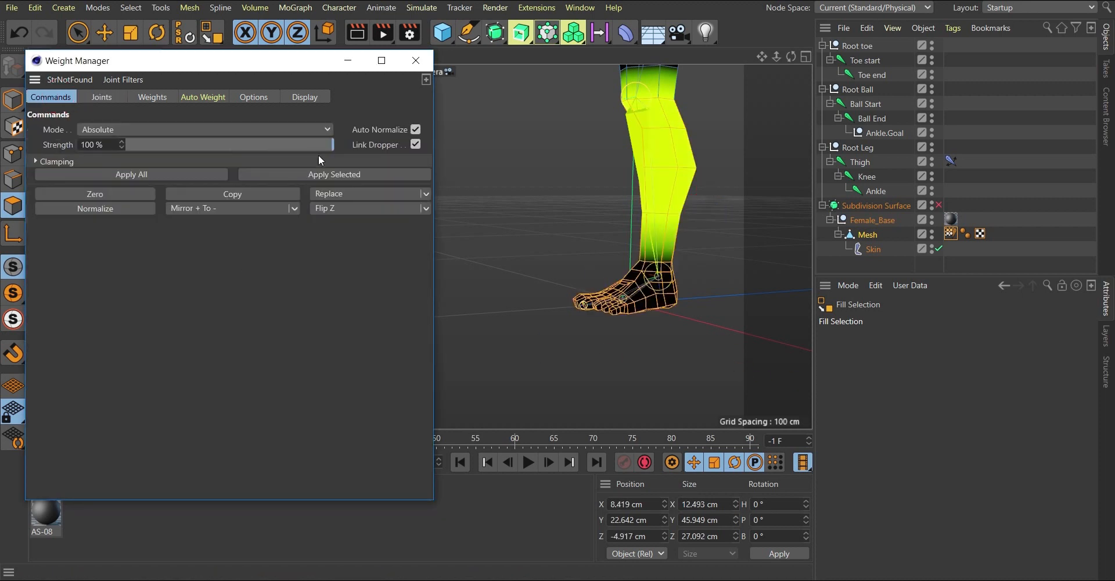
{"action": "left_click", "coordinate": [315, 176]}
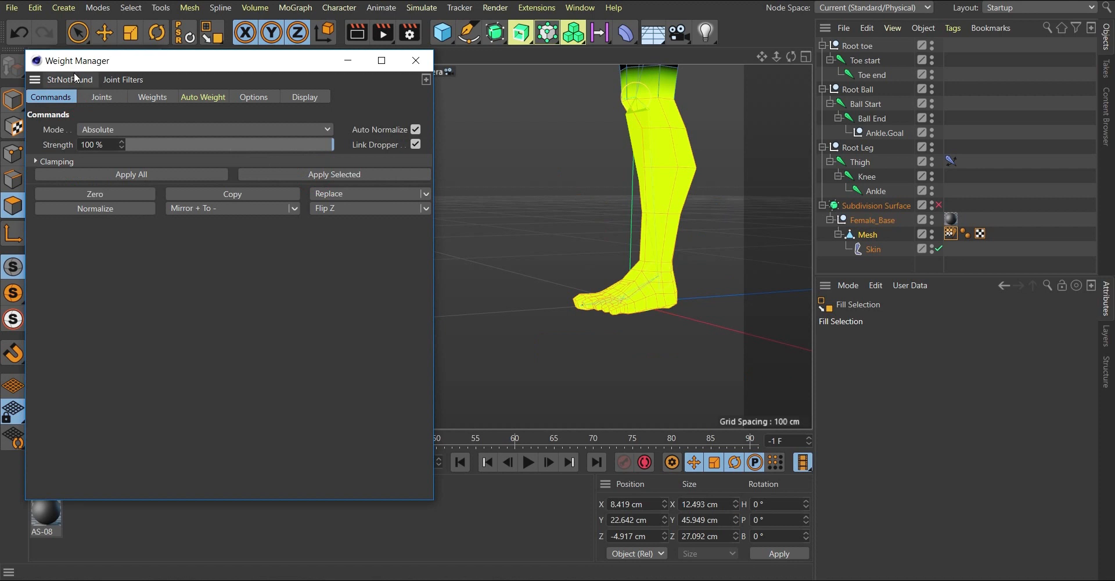
Choose the Ball End joint for weighting and loop-select the polygon ring around the ankle.
{"action": "left_click", "coordinate": [102, 97]}
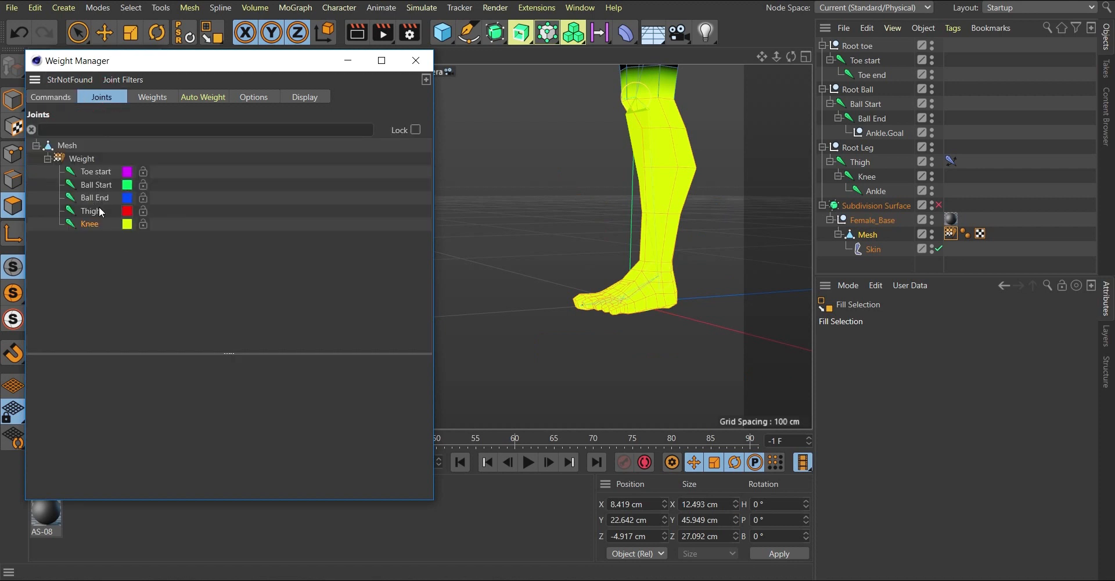
{"action": "left_click", "coordinate": [95, 200]}
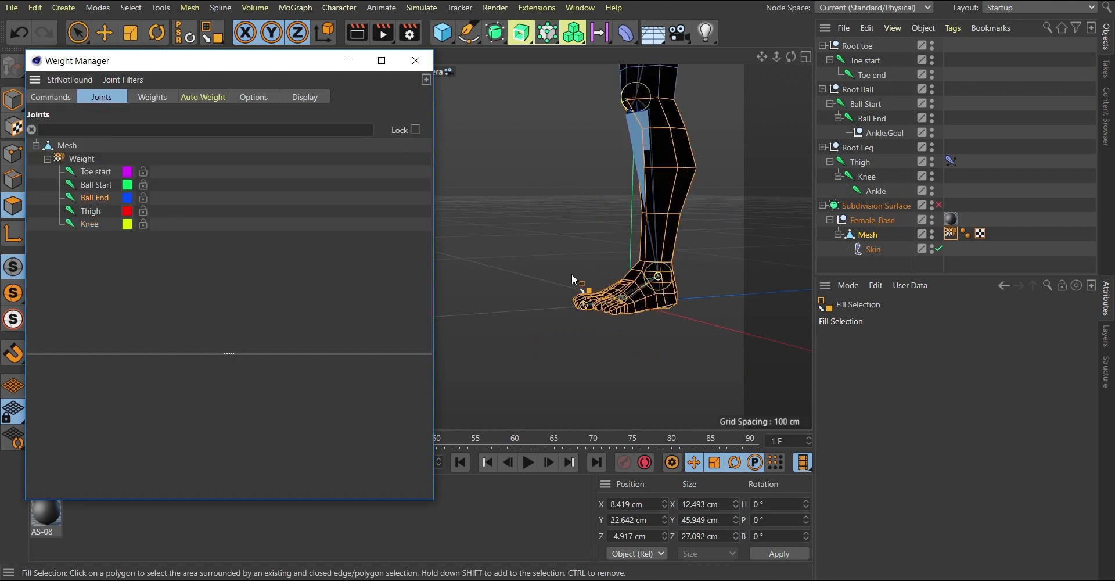
{"action": "scroll", "coordinate": [656, 283], "scroll_direction": "up", "scroll_amount": 8}
{"action": "key", "text": "u"}
{"action": "key", "text": "l"}
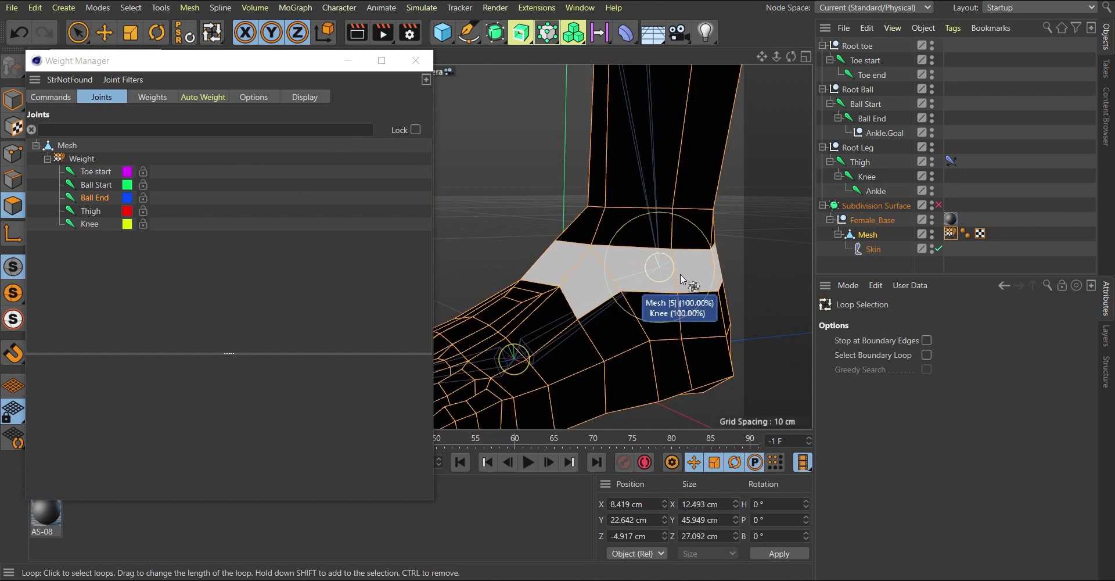
{"action": "left_click", "coordinate": [681, 273]}
Fill the selection over the whole foot and apply 100% Absolute weight for the Ball End joint.
{"action": "key", "text": "u"}
{"action": "key", "text": "f"}
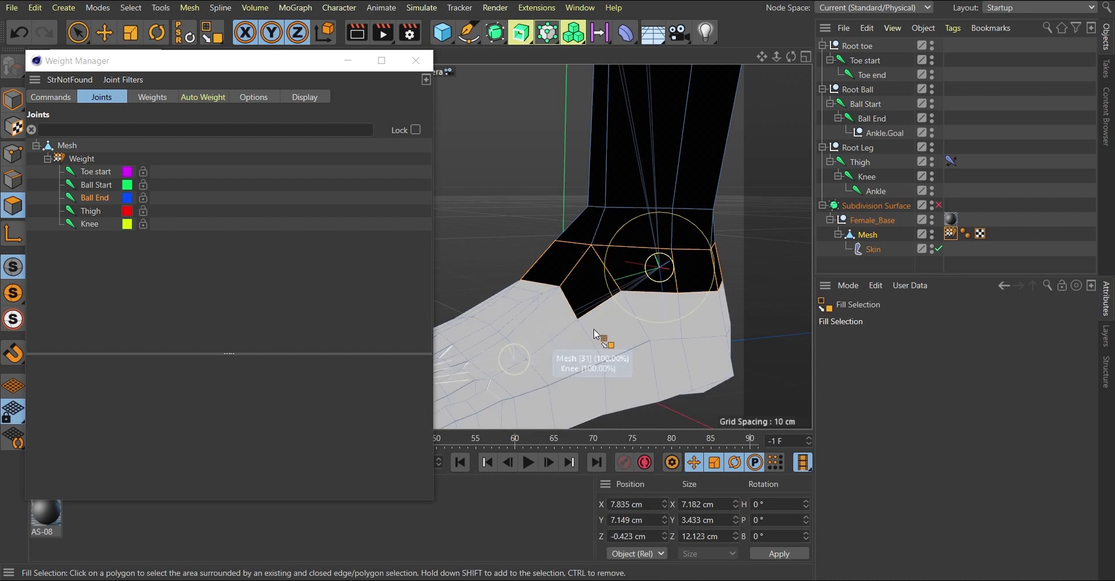
{"action": "left_click", "coordinate": [593, 329]}
{"action": "scroll", "coordinate": [659, 354], "scroll_direction": "down", "scroll_amount": 5}
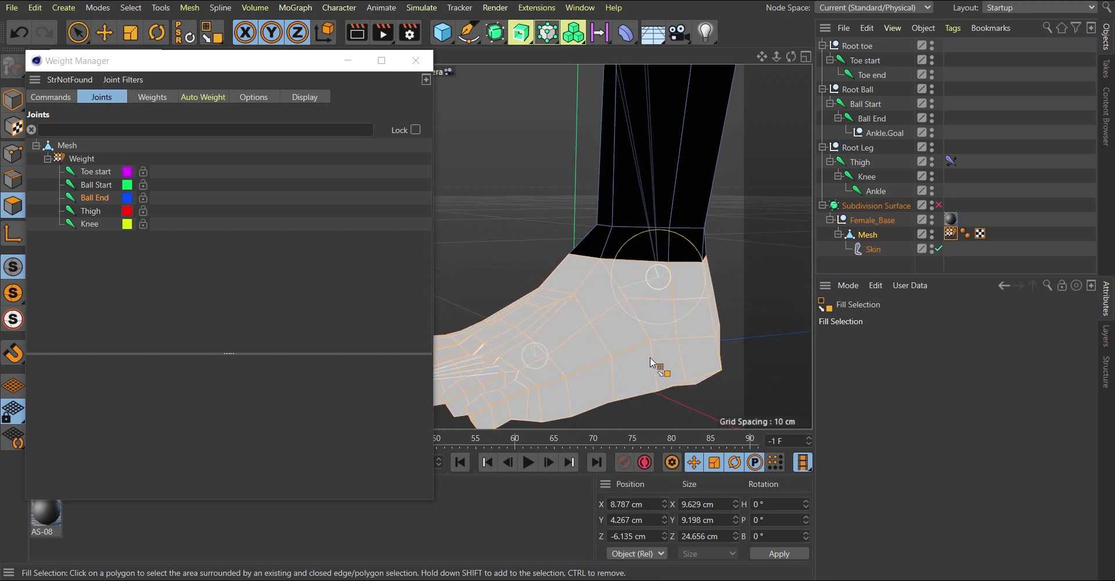
{"action": "left_click", "coordinate": [52, 98]}
{"action": "left_click", "coordinate": [347, 177]}
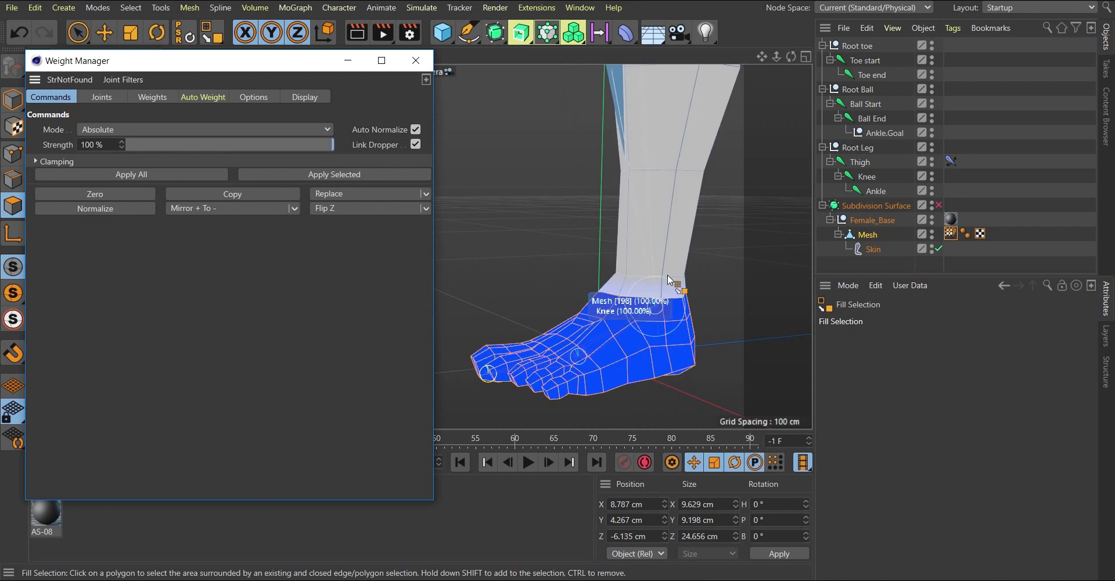
Choose the Ball Start joint for weighting and loop-select the polygon ring around the ball of the foot.
{"action": "left_click_drag", "start_coordinate": [761, 358], "coordinate": [696, 268], "text": "alt"}
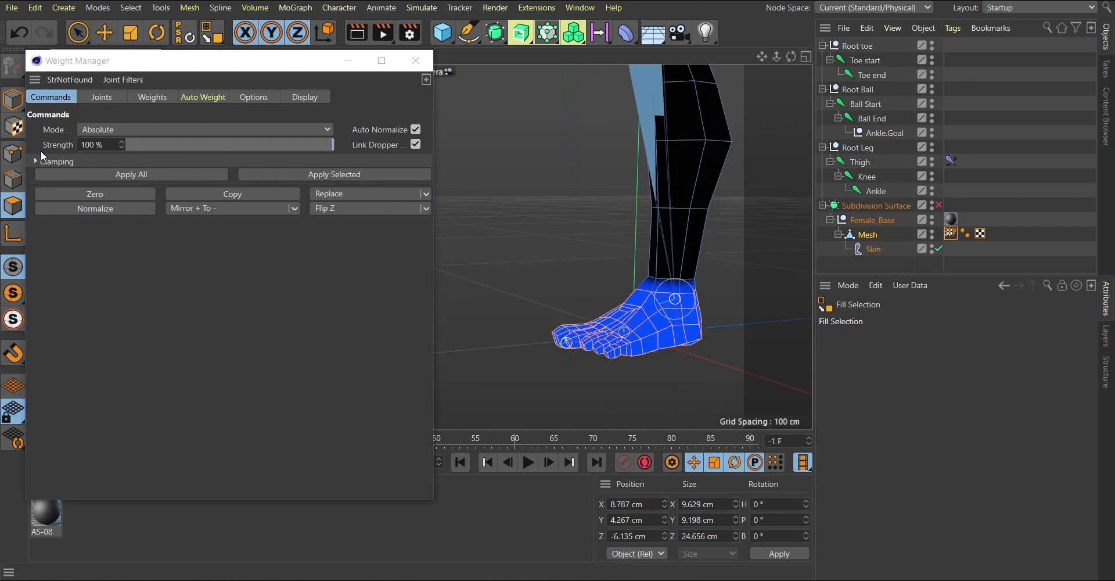
{"action": "left_click", "coordinate": [101, 98]}
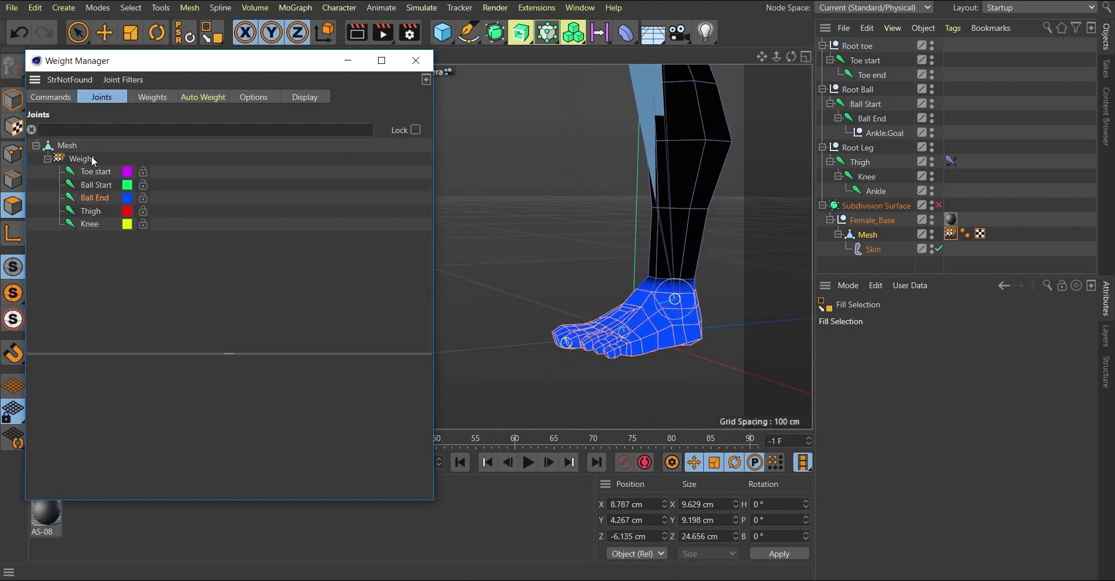
{"action": "left_click", "coordinate": [93, 185]}
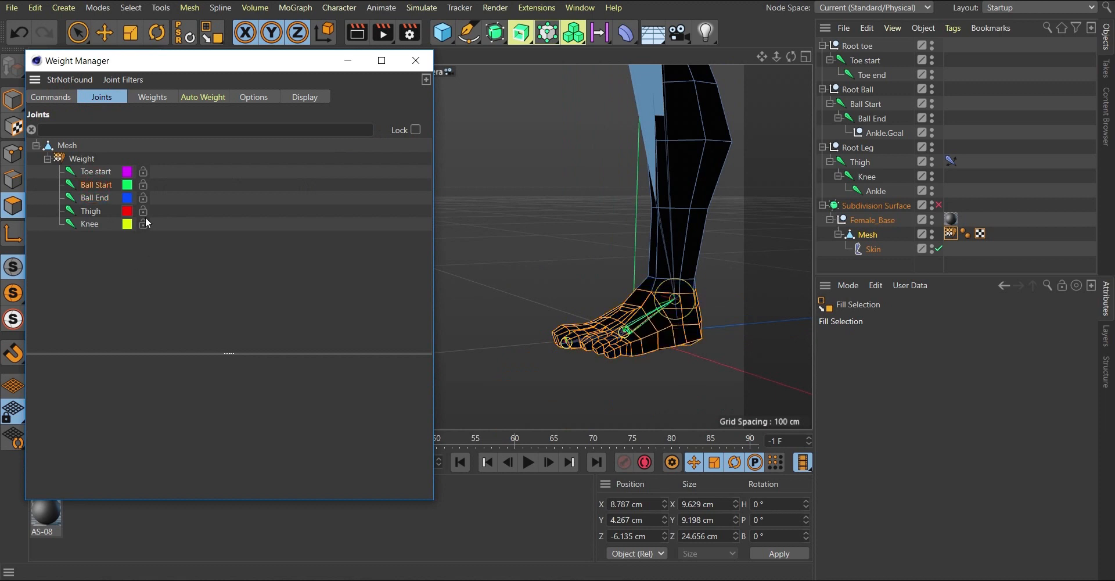
{"action": "scroll", "coordinate": [657, 334], "scroll_direction": "up", "scroll_amount": 5}
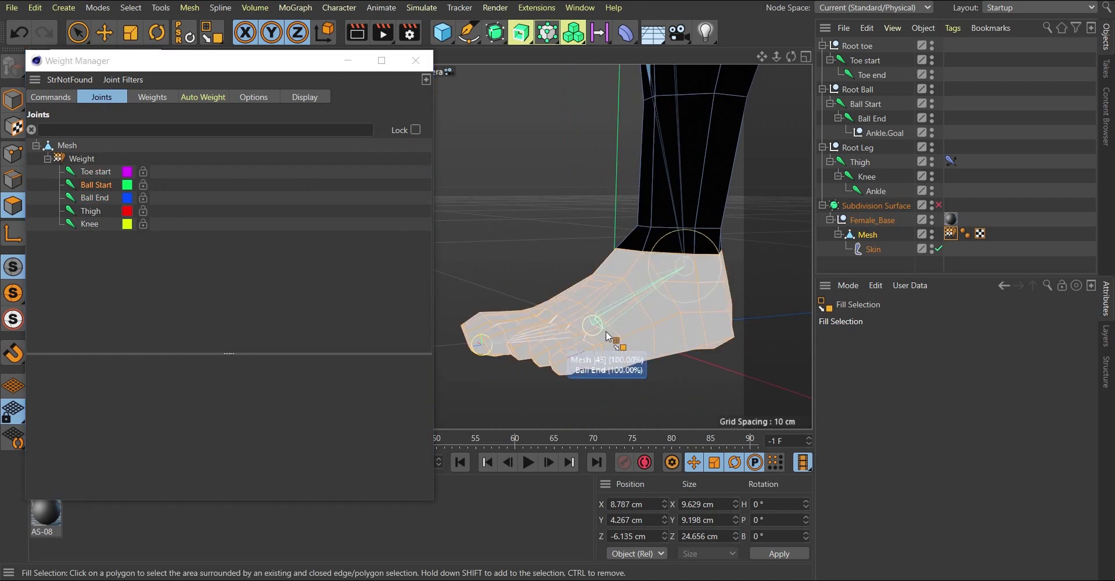
{"action": "scroll", "coordinate": [610, 331], "scroll_direction": "down", "scroll_amount": 3}
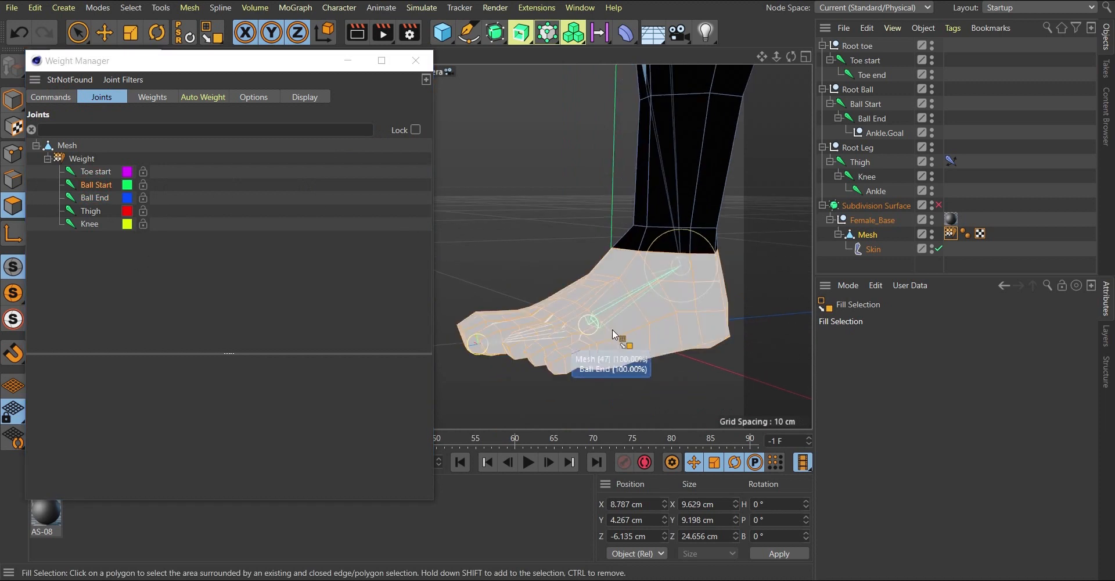
{"action": "scroll", "coordinate": [633, 324], "scroll_direction": "up", "scroll_amount": 5}
{"action": "left_click_drag", "start_coordinate": [582, 333], "coordinate": [576, 333], "text": "alt"}
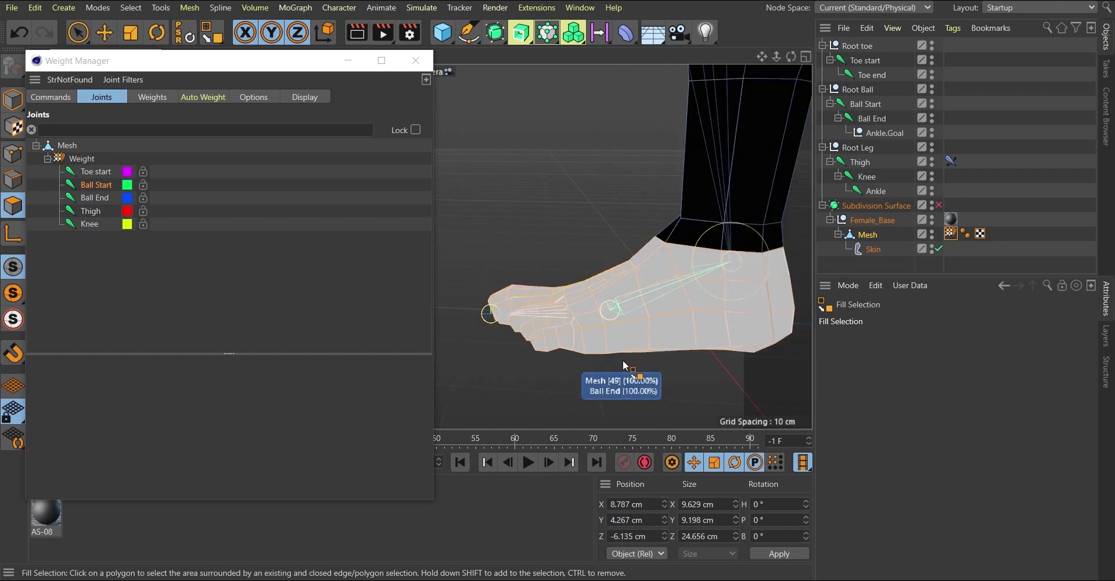
{"action": "key", "text": "u"}
{"action": "key", "text": "l"}
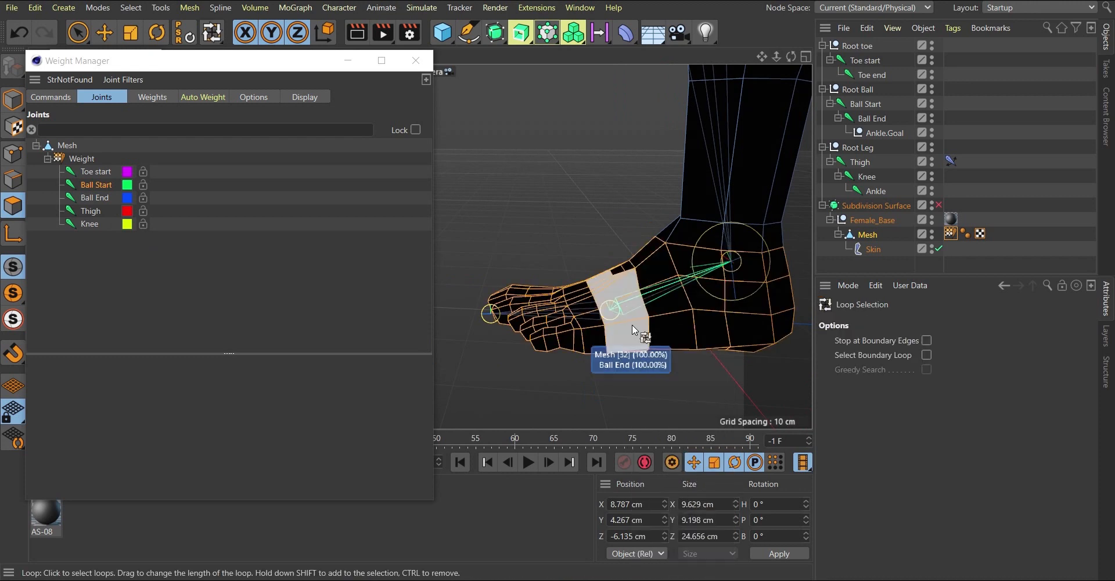
{"action": "left_click", "coordinate": [632, 324]}
{"action": "left_click_drag", "start_coordinate": [632, 324], "coordinate": [670, 301], "text": "alt"}
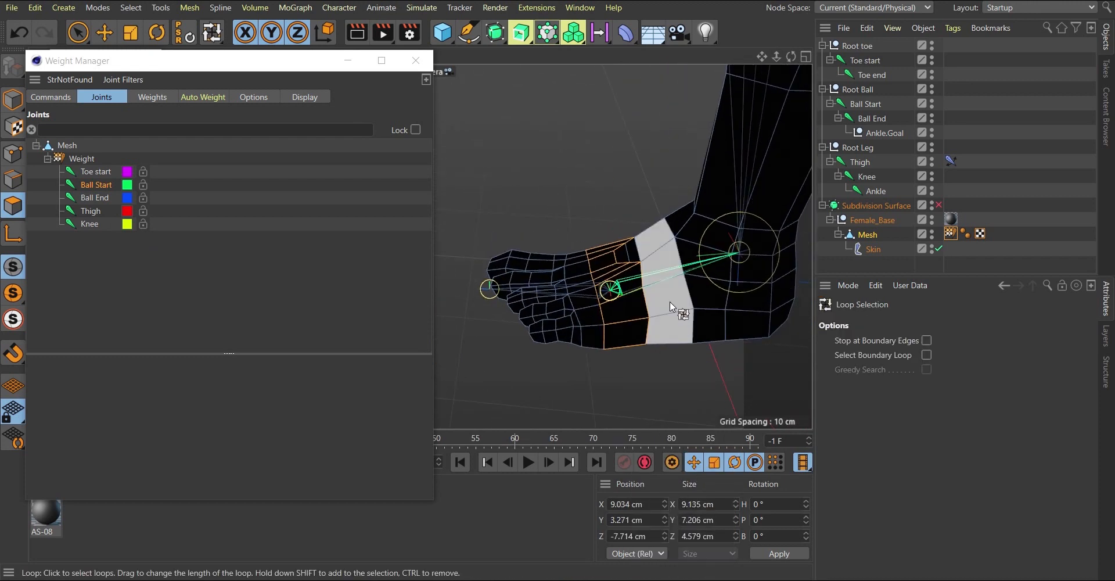
Extend the selection with the neighbouring midfoot ring and enclosed gap polygons, and apply 100% Absolute weight for the Ball Start joint.
{"action": "scroll", "coordinate": [648, 269], "scroll_direction": "up", "scroll_amount": 5}
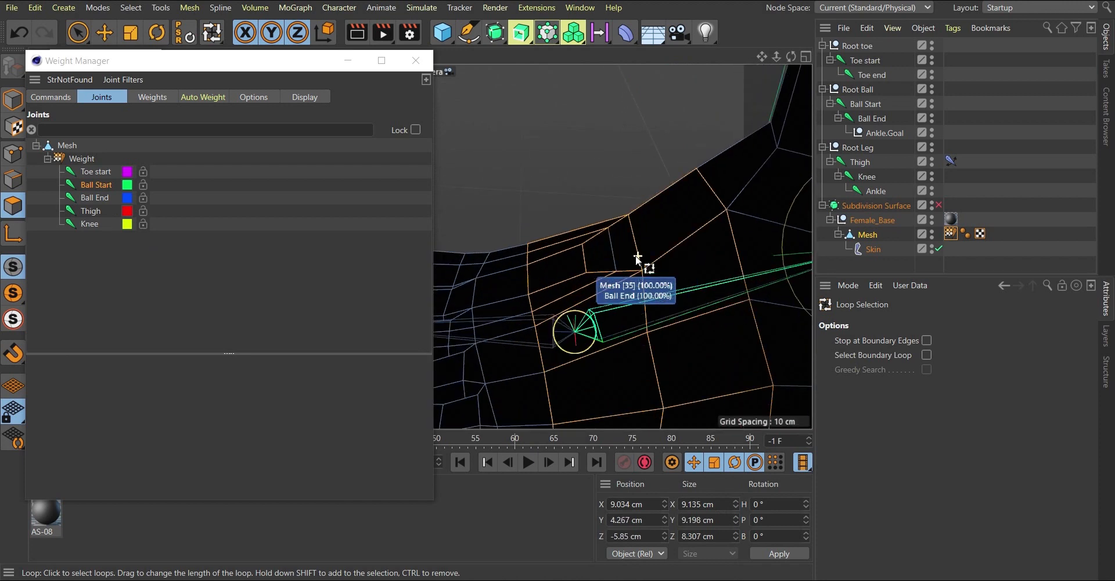
{"action": "key", "text": "u"}
{"action": "key", "text": "f"}
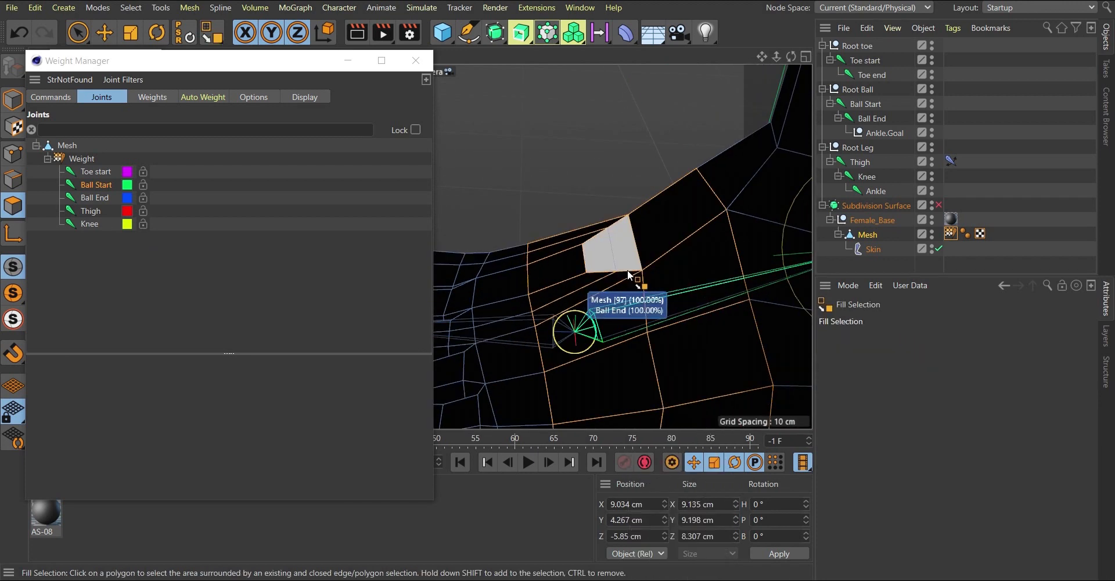
{"action": "scroll", "coordinate": [624, 262], "scroll_direction": "down", "scroll_amount": 5}
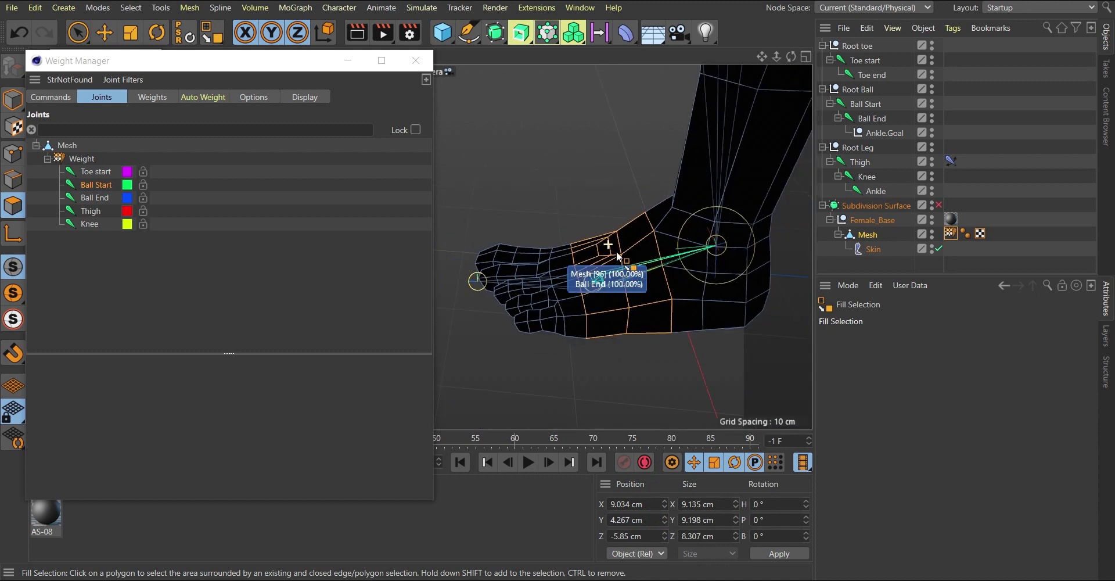
{"action": "left_click", "coordinate": [641, 333]}
{"action": "mouse_move", "coordinate": [641, 333]}
{"action": "left_mouse_down", "text": "alt"}
{"action": "mouse_move", "coordinate": [612, 138]}
{"action": "mouse_move", "coordinate": [630, 149]}
{"action": "mouse_move", "coordinate": [641, 324]}
{"action": "left_mouse_up", "text": "alt"}
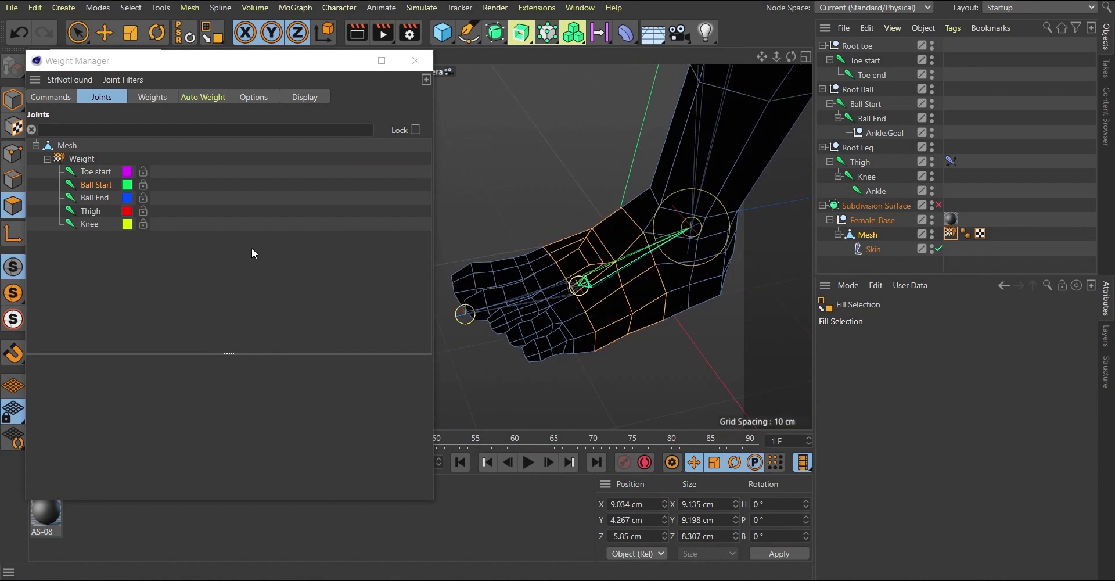
{"action": "left_click", "coordinate": [52, 97]}
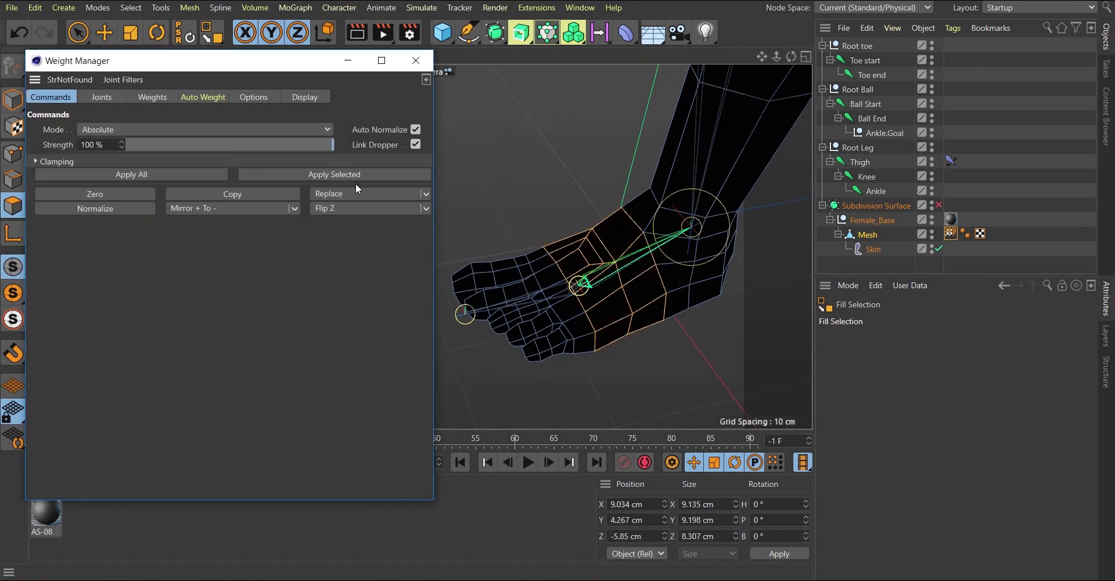
{"action": "left_click", "coordinate": [348, 174]}
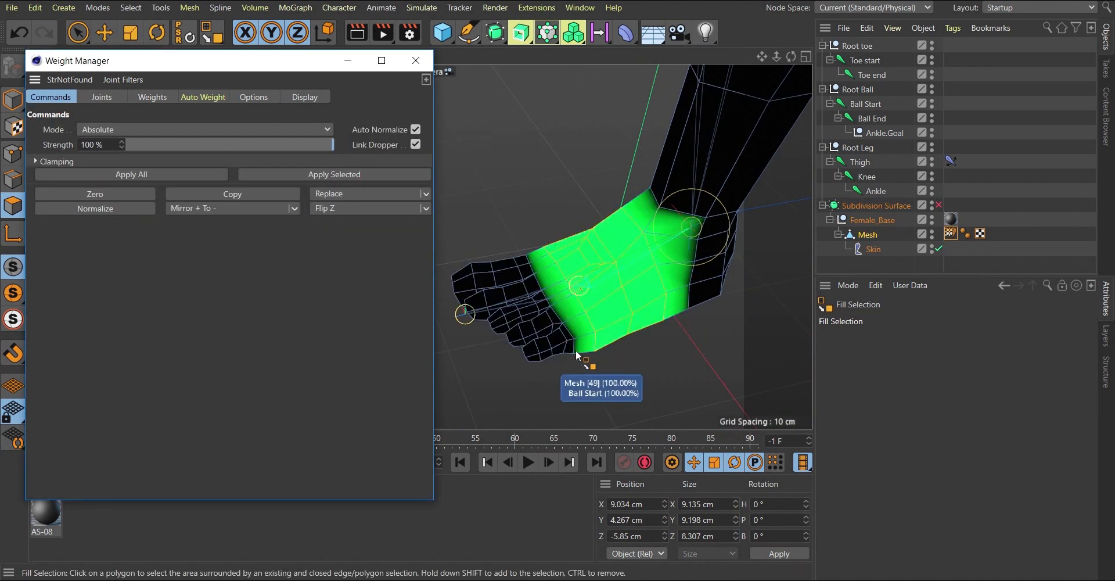
Choose the Toe start joint for weighting and loop-select the polygon ring just behind the toes.
{"action": "left_click", "coordinate": [99, 97]}
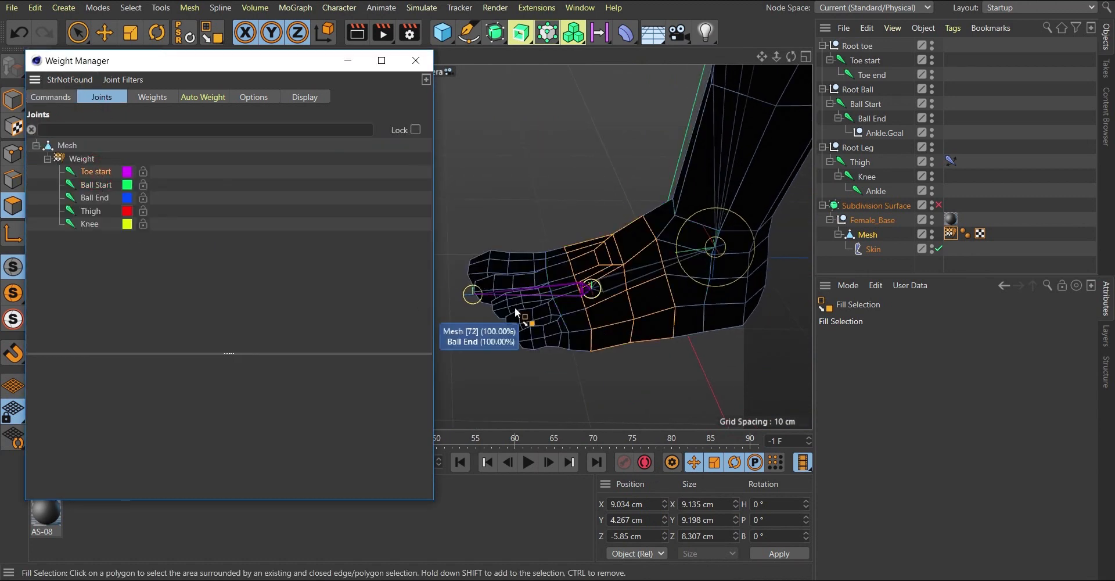
{"action": "scroll", "coordinate": [569, 302], "scroll_direction": "up", "scroll_amount": 5}
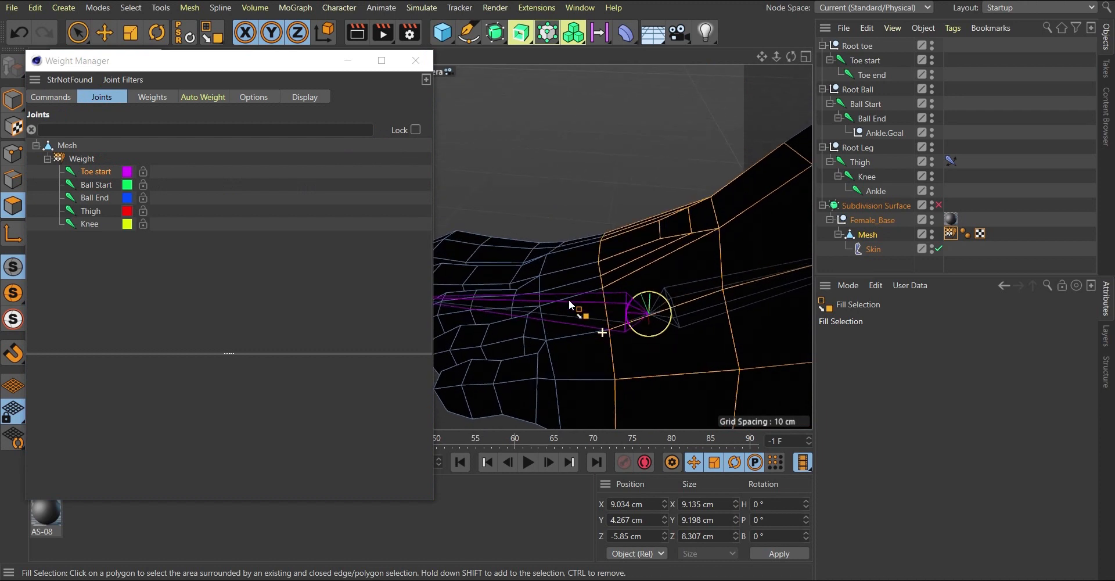
{"action": "scroll", "coordinate": [569, 299], "scroll_direction": "down", "scroll_amount": 3}
{"action": "scroll", "coordinate": [579, 304], "scroll_direction": "up", "scroll_amount": 5}
{"action": "scroll", "coordinate": [587, 300], "scroll_direction": "down", "scroll_amount": 2}
{"action": "scroll", "coordinate": [604, 314], "scroll_direction": "up", "scroll_amount": 2}
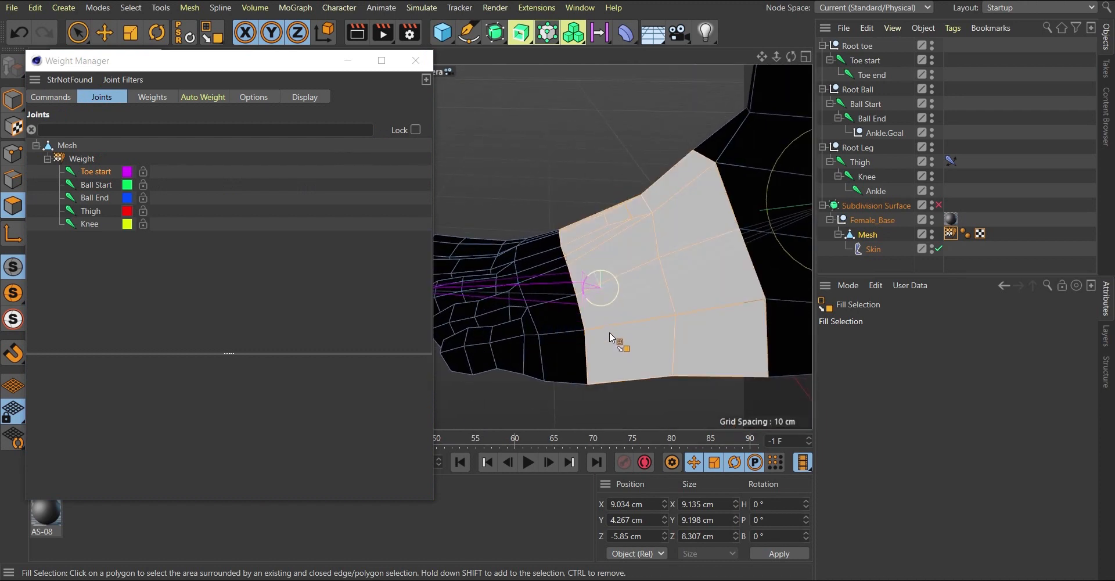
{"action": "key", "text": "u"}
{"action": "key", "text": "l"}
{"action": "left_click", "coordinate": [615, 330]}
{"action": "scroll", "coordinate": [611, 336], "scroll_direction": "down", "scroll_amount": 3}
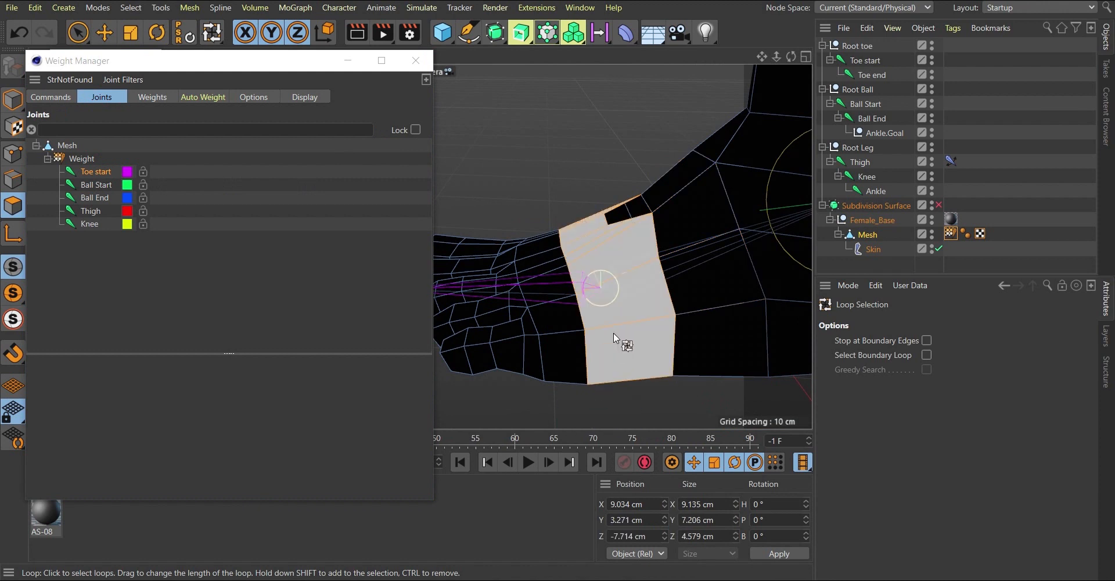
Fill the selection over the toes and apply 100% Absolute weight for the Toe start joint.
{"action": "key", "text": "u"}
{"action": "key", "text": "f"}
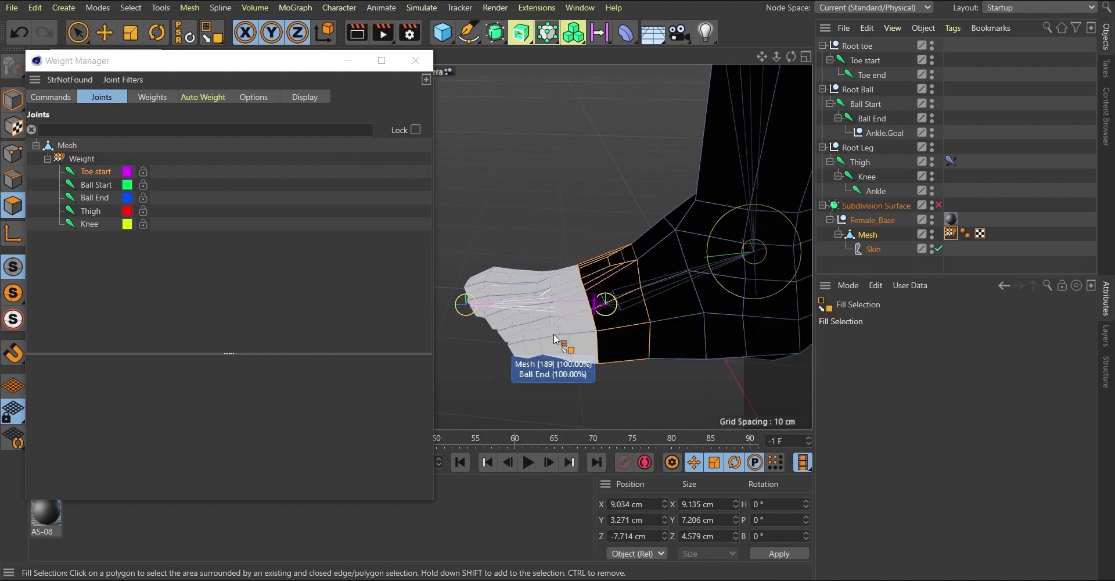
{"action": "left_click", "coordinate": [554, 334]}
{"action": "scroll", "coordinate": [626, 321], "scroll_direction": "down", "scroll_amount": 2}
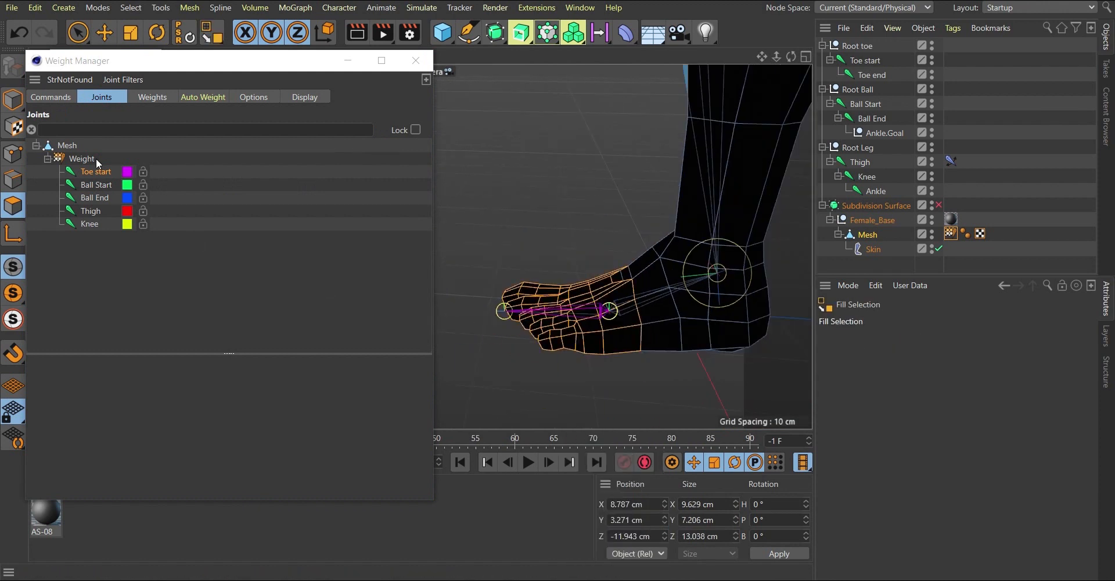
{"action": "left_click", "coordinate": [58, 97]}
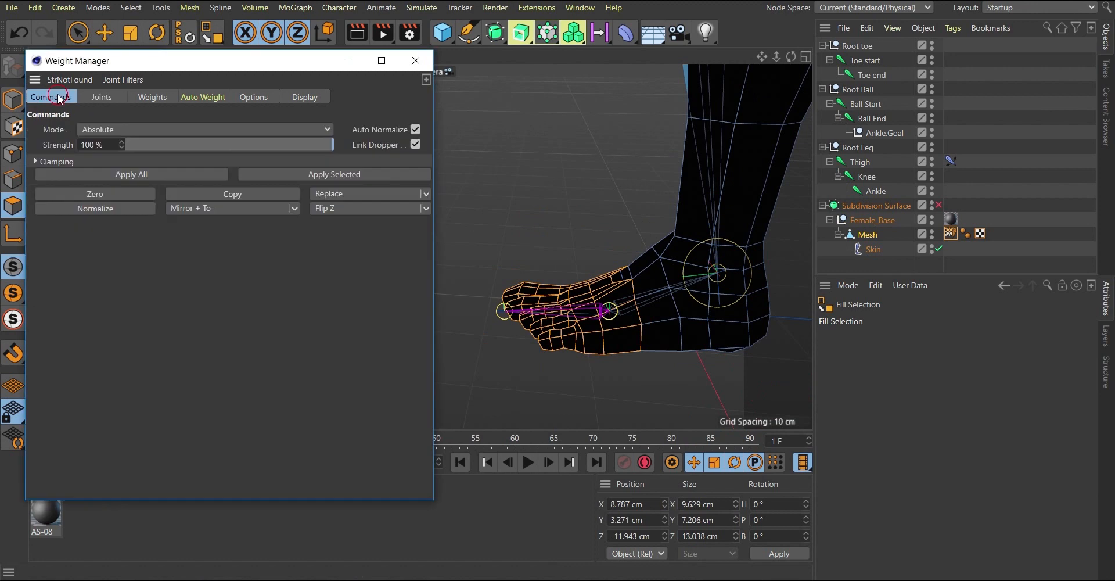
{"action": "left_click", "coordinate": [357, 176]}
{"action": "scroll", "coordinate": [453, 274], "scroll_direction": "down", "scroll_amount": 3}
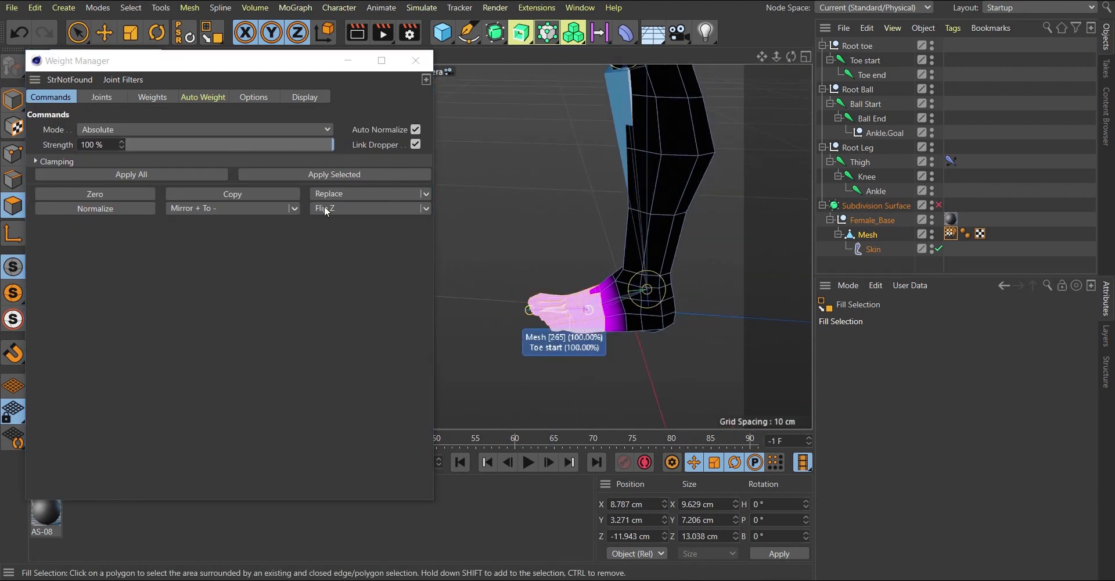
Close the Weight Manager and switch from polygon editing to Model mode.
{"action": "left_click", "coordinate": [417, 66]}
{"action": "scroll", "coordinate": [525, 332], "scroll_direction": "down", "scroll_amount": 4}
{"action": "scroll", "coordinate": [546, 293], "scroll_direction": "up", "scroll_amount": 3}
{"action": "left_click", "coordinate": [9, 107]}
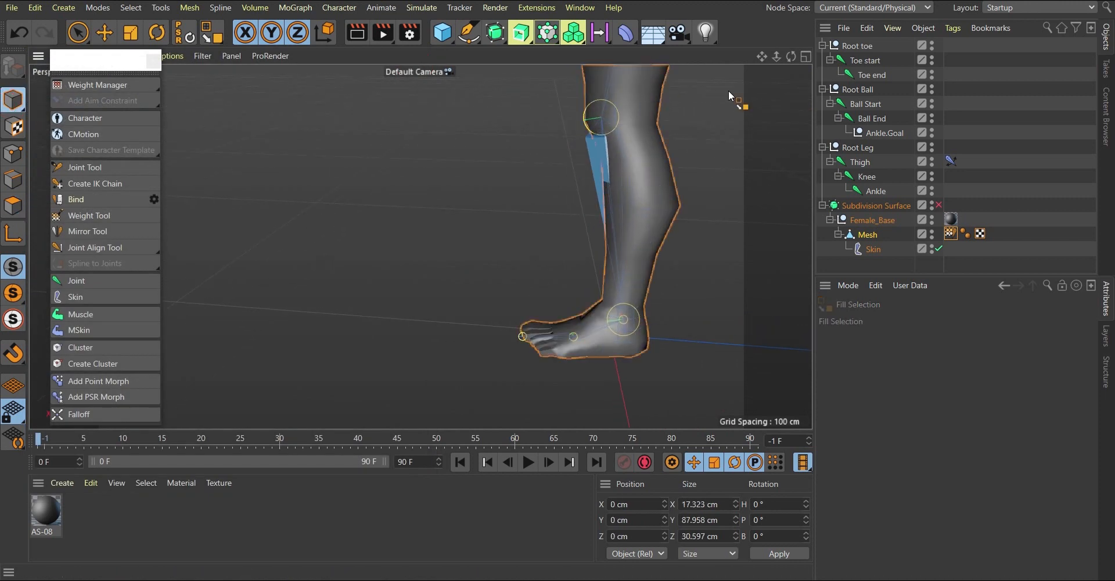
Enable the Subdivision Surface, deselect all objects and activate the Move tool.
{"action": "left_click", "coordinate": [981, 156]}
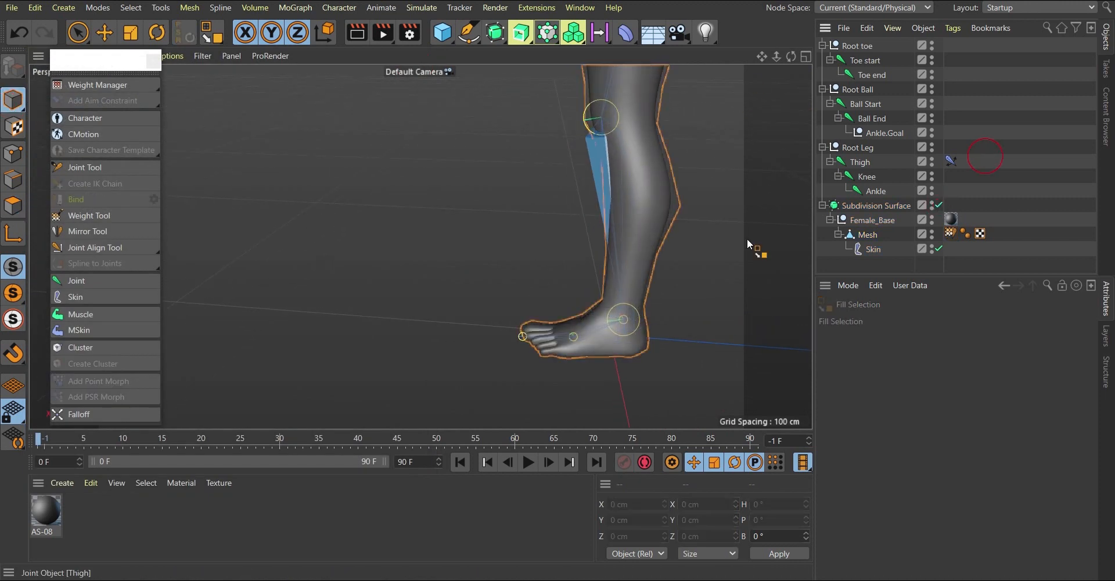
{"action": "scroll", "coordinate": [552, 236], "scroll_direction": "down", "scroll_amount": 6}
{"action": "scroll", "coordinate": [590, 250], "scroll_direction": "up", "scroll_amount": 4}
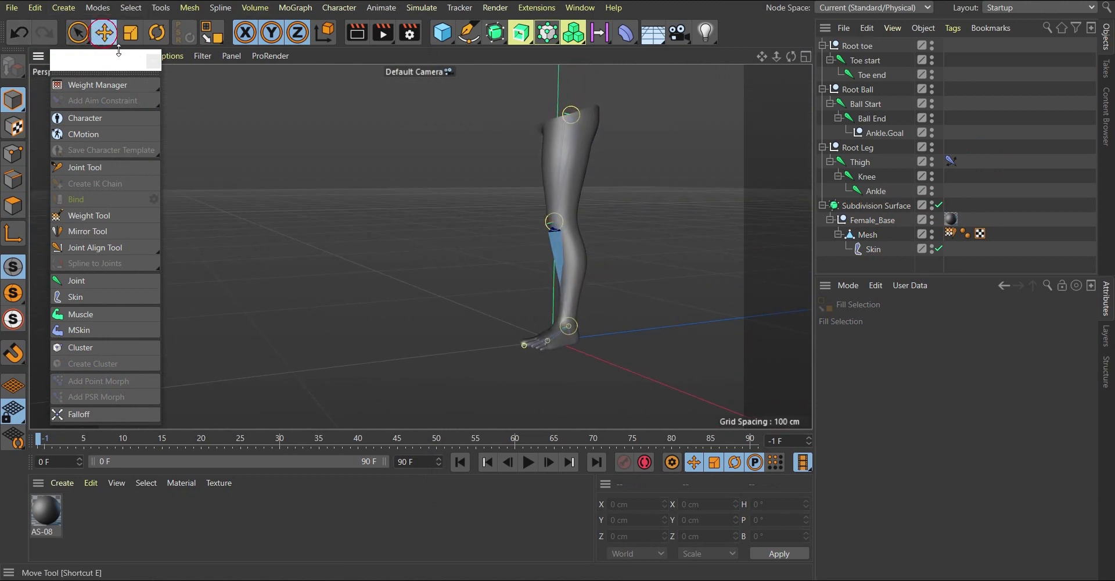
{"action": "left_click", "coordinate": [103, 34]}
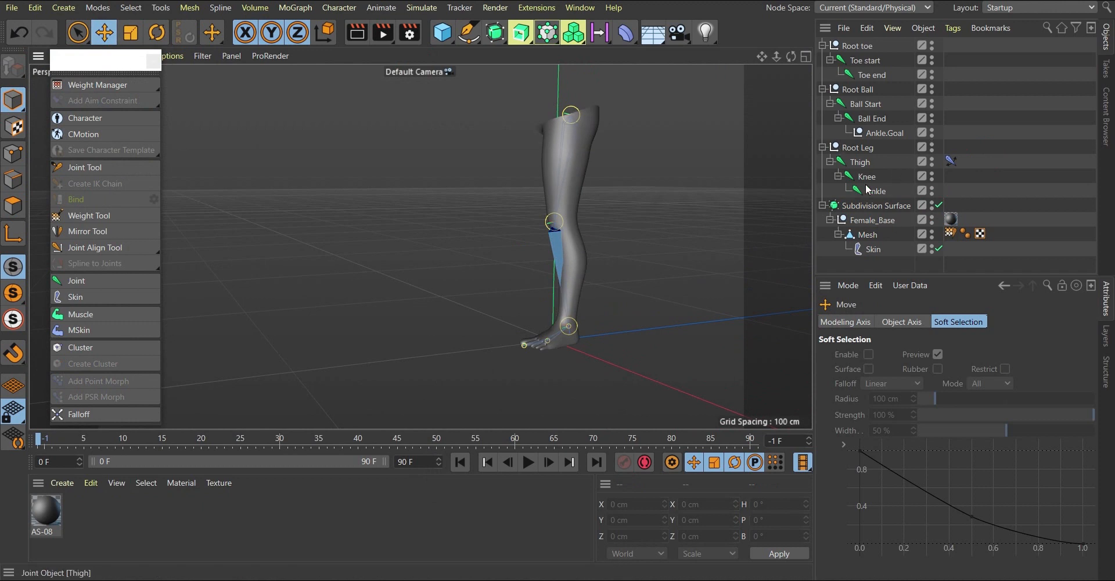
Test-rotate the Root Ball null to check the foot's deformation, then undo the rotation.
{"action": "scroll", "coordinate": [572, 343], "scroll_direction": "up", "scroll_amount": 5}
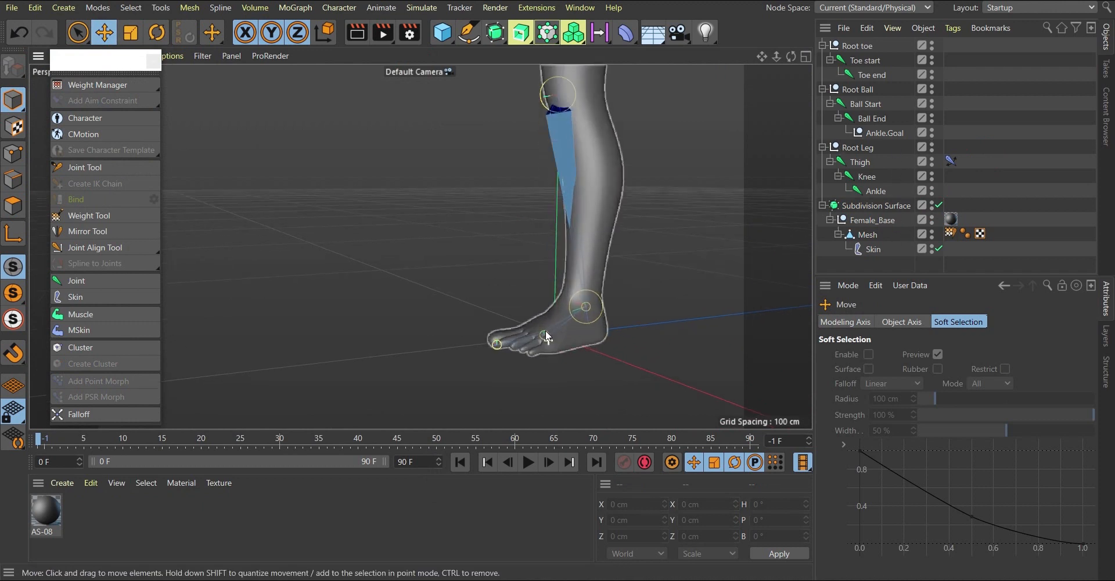
{"action": "left_click", "coordinate": [859, 90]}
{"action": "scroll", "coordinate": [559, 344], "scroll_direction": "up", "scroll_amount": 3}
{"action": "scroll", "coordinate": [561, 365], "scroll_direction": "down", "scroll_amount": 2}
{"action": "scroll", "coordinate": [553, 363], "scroll_direction": "down", "scroll_amount": 4}
{"action": "key", "text": "r"}
{"action": "left_click_drag", "start_coordinate": [534, 306], "coordinate": [495, 313]}
{"action": "key", "text": "ctrl+z"}
{"action": "scroll", "coordinate": [491, 320], "scroll_direction": "down", "scroll_amount": 6}
{"action": "left_click_drag", "start_coordinate": [536, 239], "coordinate": [554, 211], "text": "alt"}
{"action": "scroll", "coordinate": [530, 293], "scroll_direction": "up", "scroll_amount": 7}
{"action": "mouse_move", "coordinate": [495, 346]}
{"action": "left_mouse_down", "text": "alt"}
{"action": "mouse_move", "coordinate": [517, 360]}
{"action": "mouse_move", "coordinate": [503, 343]}
{"action": "left_mouse_up", "text": "alt"}
{"action": "key", "text": "ctrl+z"}
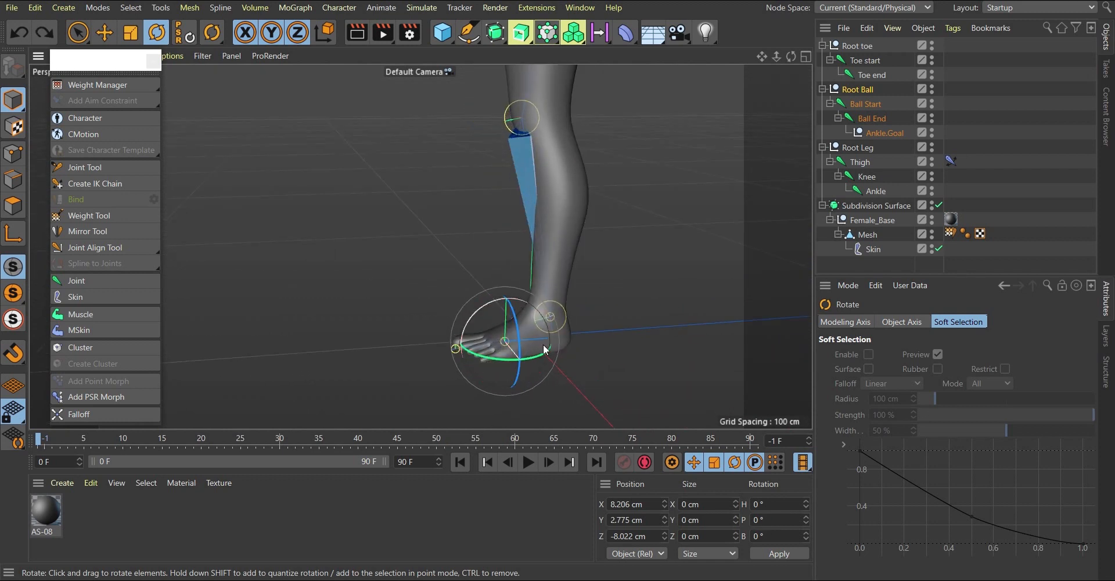
Test-rotate the Toe start joint to check how the toes bend, then undo the rotation.
{"action": "left_click", "coordinate": [883, 60]}
{"action": "scroll", "coordinate": [469, 329], "scroll_direction": "up", "scroll_amount": 2}
{"action": "mouse_move", "coordinate": [483, 323]}
{"action": "left_mouse_down"}
{"action": "mouse_move", "coordinate": [503, 312]}
{"action": "mouse_move", "coordinate": [486, 313]}
{"action": "mouse_move", "coordinate": [483, 325]}
{"action": "left_mouse_up"}
{"action": "key", "text": "ctrl+z"}
{"action": "scroll", "coordinate": [483, 325], "scroll_direction": "down", "scroll_amount": 2}
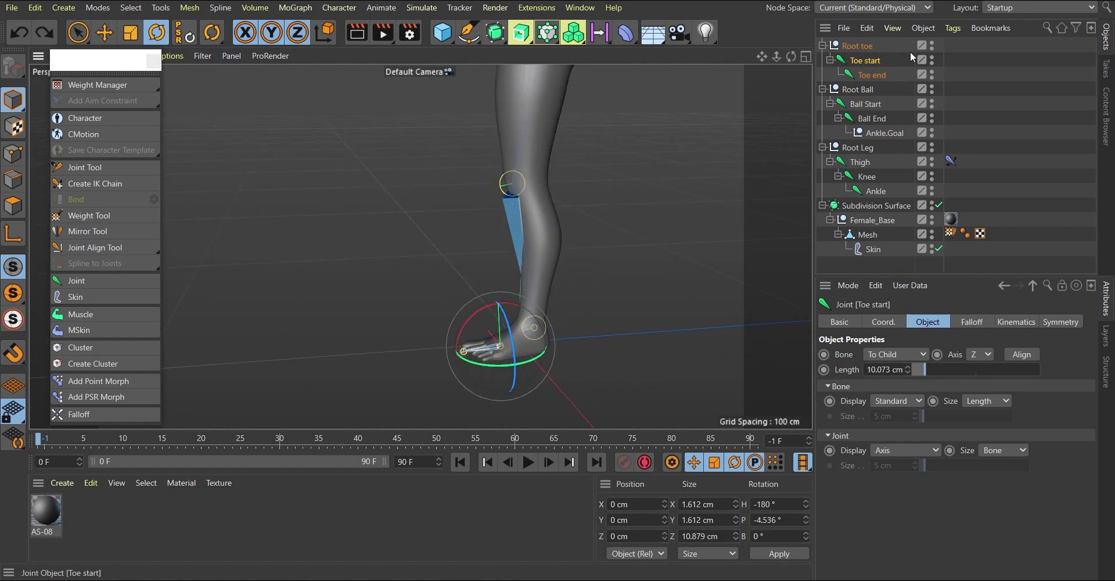
Test-move the Ankle.Goal null to check the IK leg bend, then undo the move.
{"action": "left_click", "coordinate": [883, 133]}
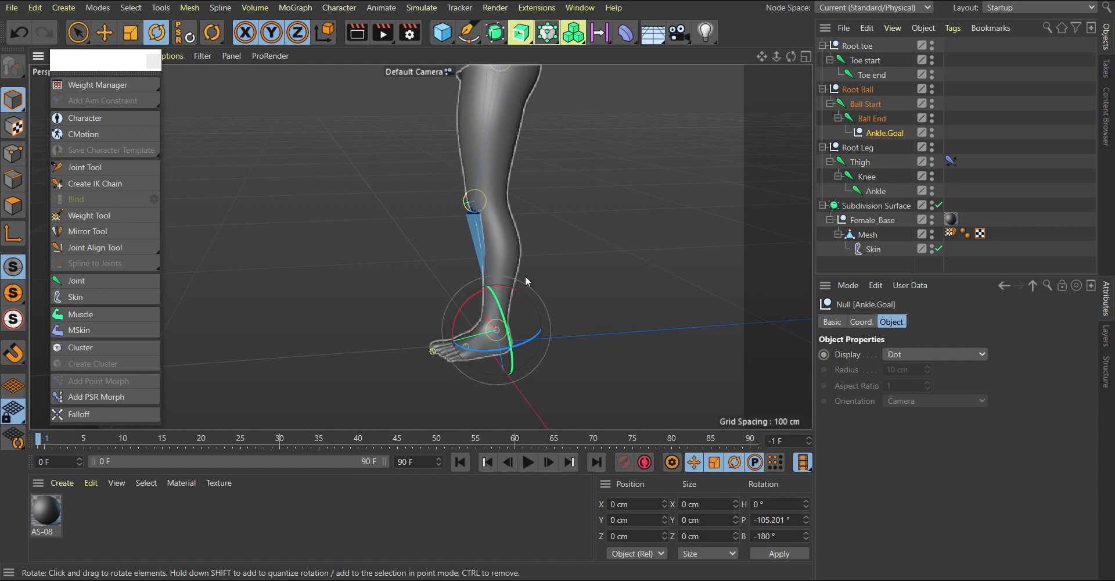
{"action": "key", "text": "e"}
{"action": "left_click_drag", "start_coordinate": [539, 272], "coordinate": [554, 319]}
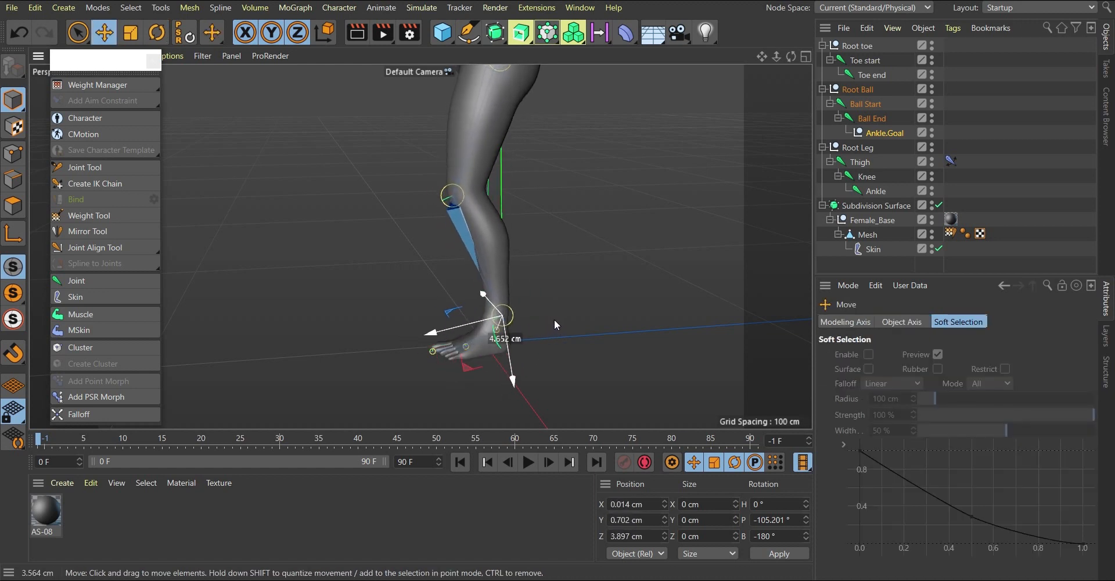
{"action": "key", "text": "ctrl+z"}
Add a Rectangle spline and set its plane to XZ.
{"action": "left_click_drag", "start_coordinate": [523, 356], "coordinate": [622, 312], "text": "alt"}
{"action": "right_click_drag", "start_coordinate": [557, 318], "coordinate": [555, 279], "text": "alt"}
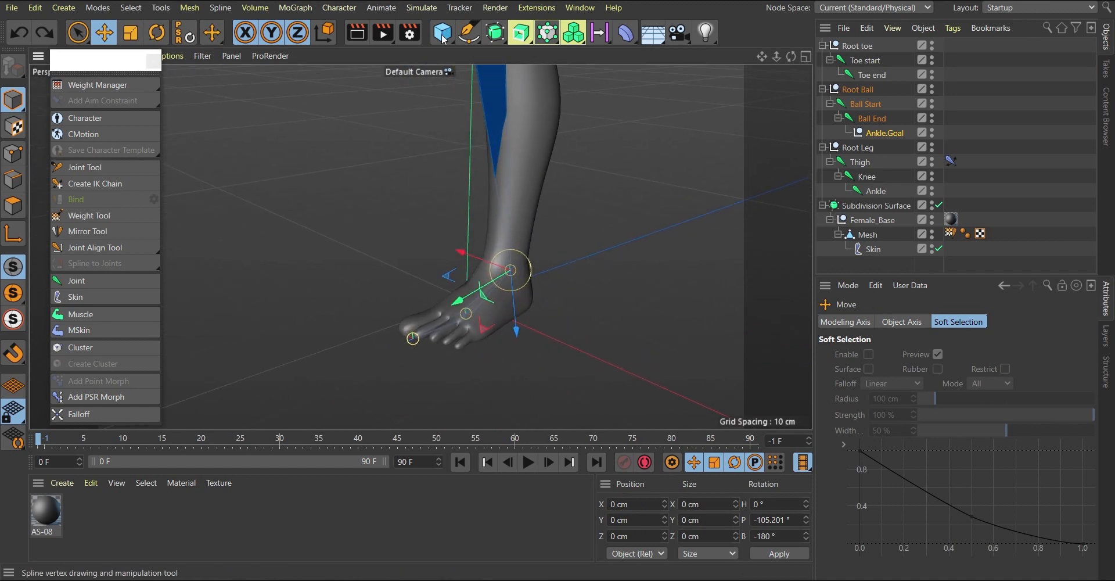
{"action": "left_click", "coordinate": [467, 36]}
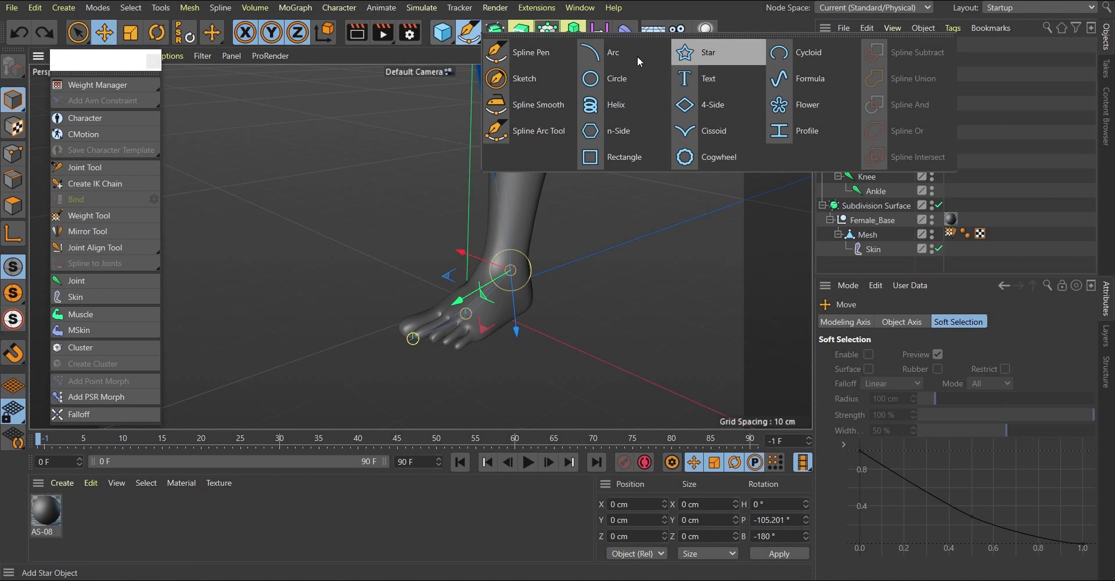
{"action": "key", "text": "h"}
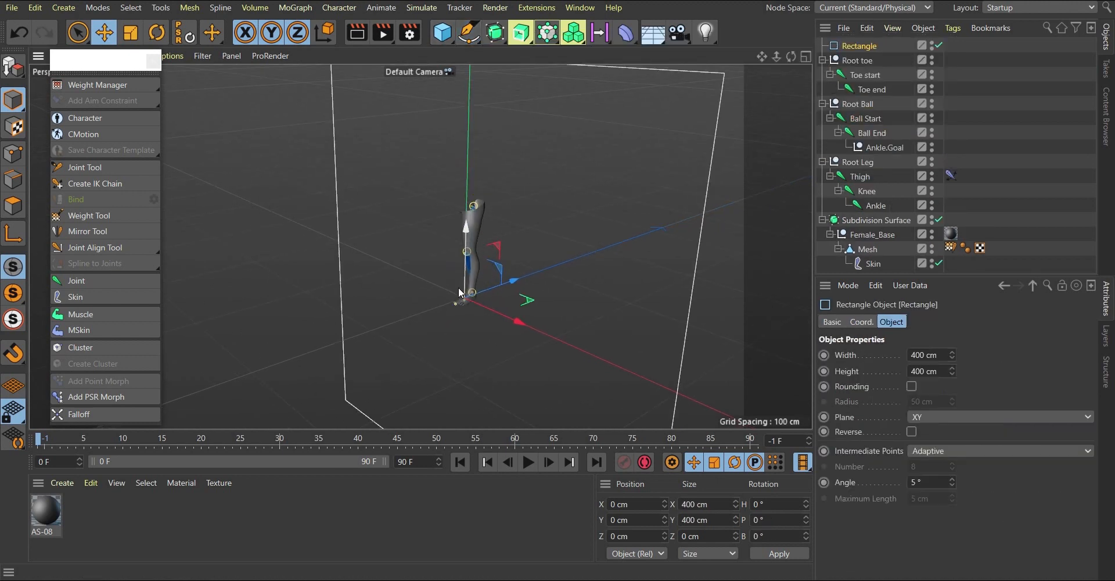
{"action": "left_click", "coordinate": [940, 416]}
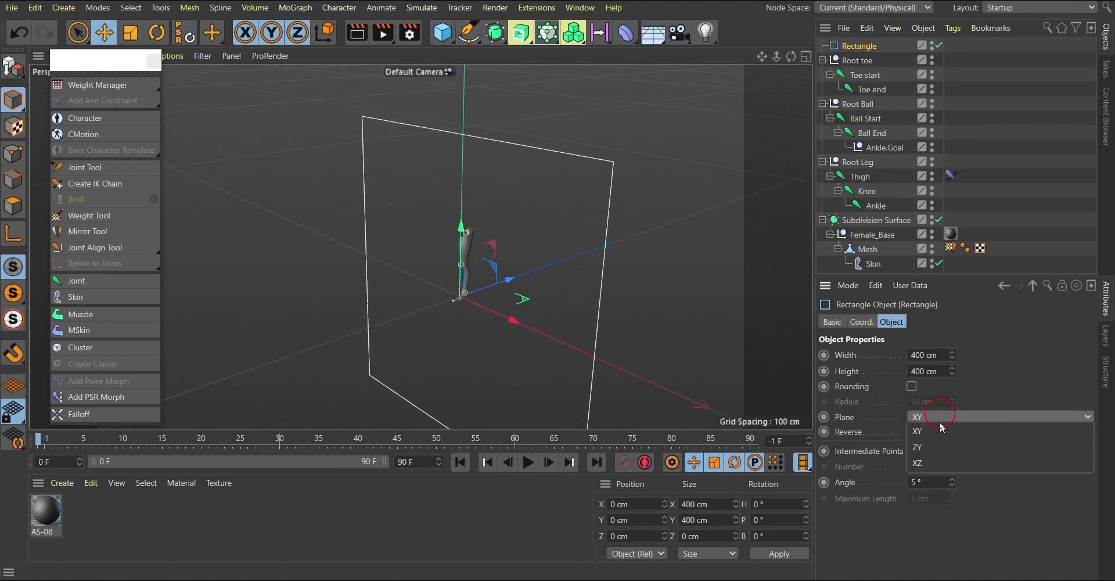
{"action": "left_click", "coordinate": [942, 466]}
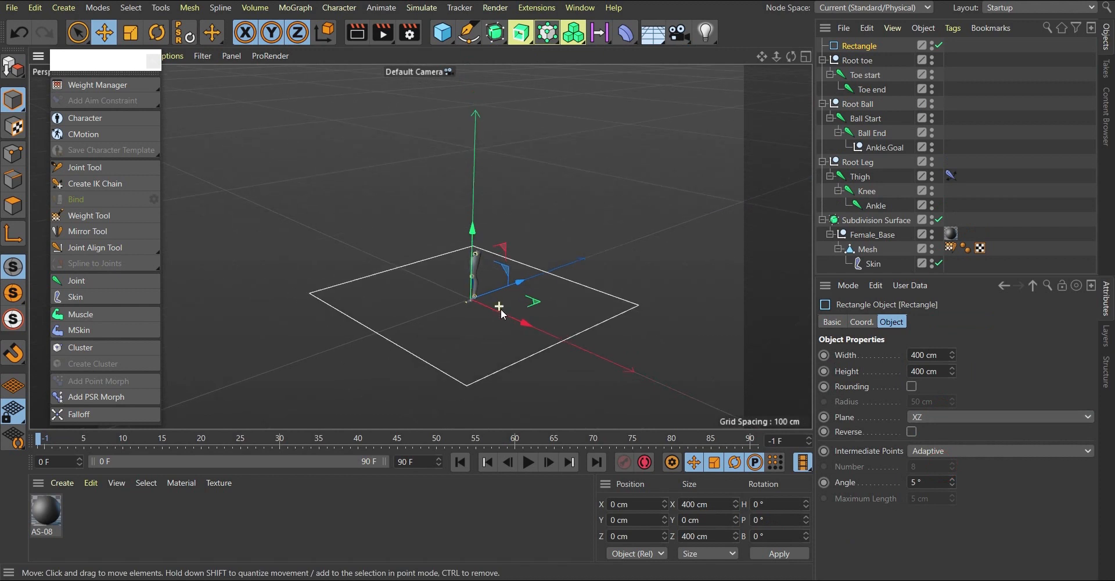
Scale the rectangle spline down uniformly to about 30 cm per side.
{"action": "key", "text": "t"}
{"action": "left_click_drag", "start_coordinate": [568, 316], "coordinate": [587, 340]}
{"action": "left_click_drag", "start_coordinate": [733, 219], "coordinate": [710, 219]}
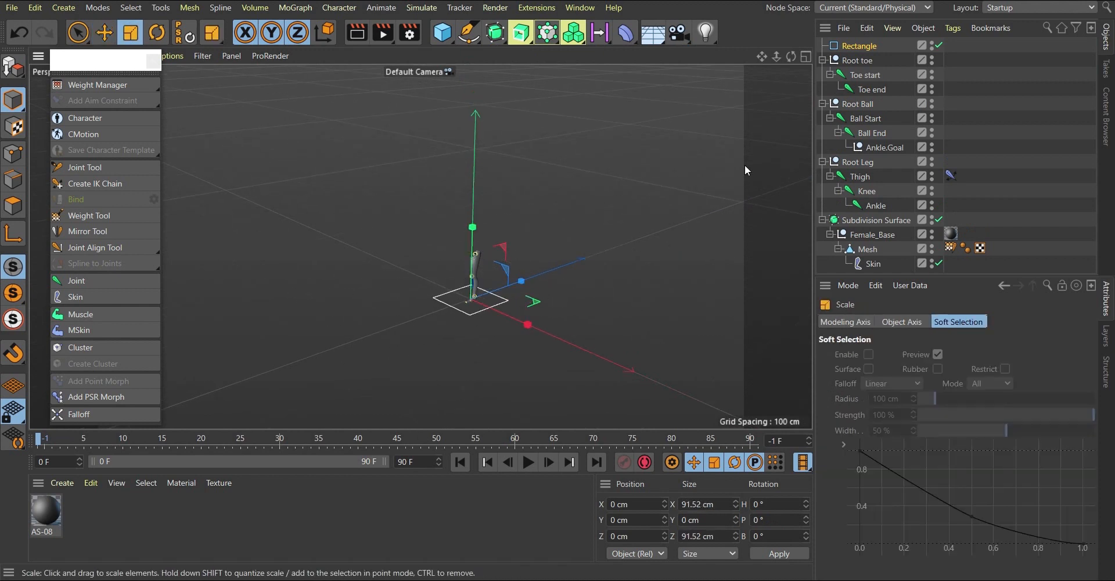
{"action": "right_click_drag", "start_coordinate": [462, 292], "coordinate": [679, 292], "text": "alt"}
{"action": "left_click_drag", "start_coordinate": [678, 292], "coordinate": [394, 369]}
{"action": "scroll", "coordinate": [517, 301], "scroll_direction": "up", "scroll_amount": 3}
{"action": "left_click_drag", "start_coordinate": [517, 300], "coordinate": [675, 270], "text": "alt"}
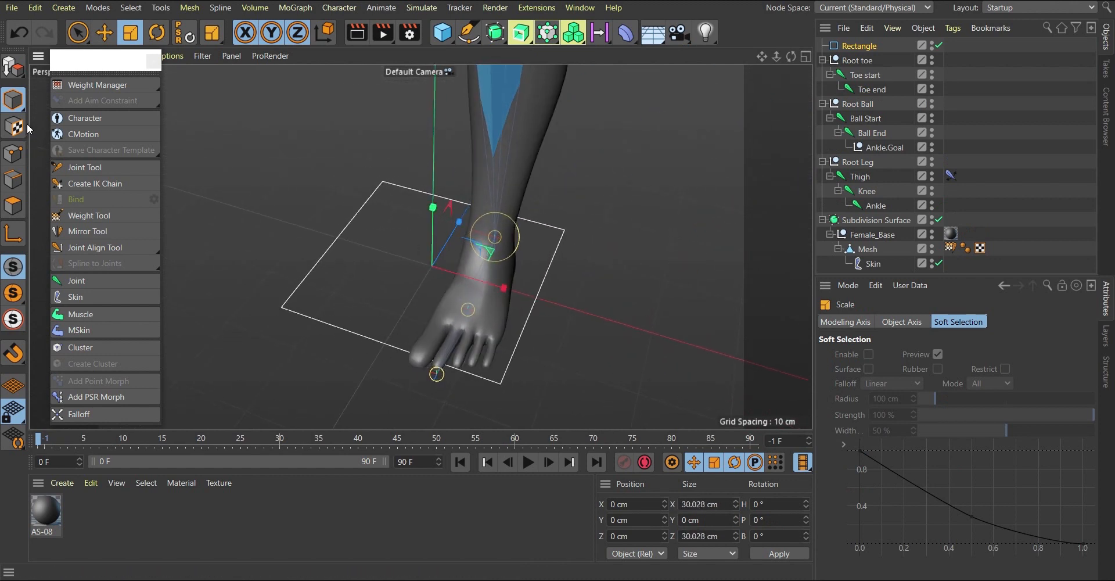
Make the rectangle editable, then narrow it to about 12.7 cm in X and shift it sideways under the foot.
{"action": "left_click", "coordinate": [11, 67]}
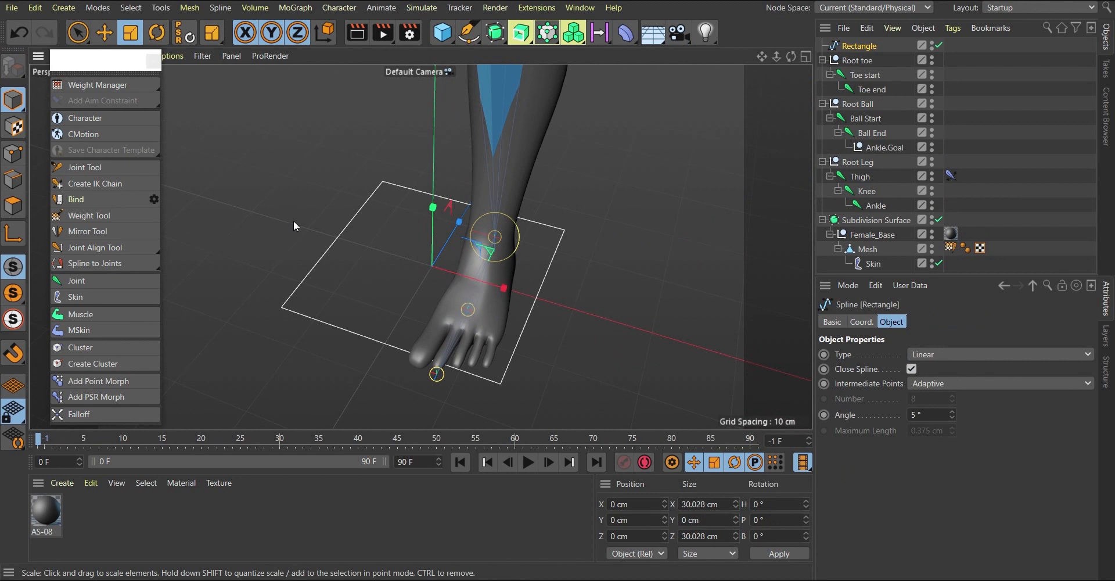
{"action": "key", "text": "e"}
{"action": "left_click_drag", "start_coordinate": [503, 288], "coordinate": [542, 310]}
{"action": "key", "text": "t"}
{"action": "key", "text": "e"}
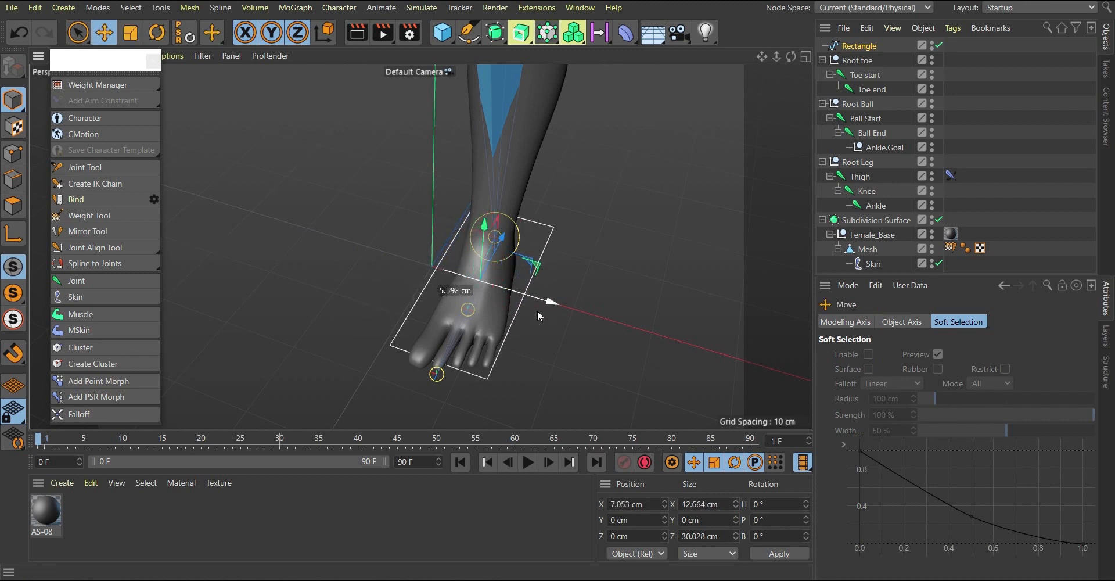
Position the rectangle beneath the foot at about X 7.7 cm, Z -4.9 cm and rename it Leg Contoller.
{"action": "left_click_drag", "start_coordinate": [470, 283], "coordinate": [340, 274], "text": "alt"}
{"action": "left_click_drag", "start_coordinate": [617, 284], "coordinate": [657, 336]}
{"action": "left_click_drag", "start_coordinate": [552, 340], "coordinate": [429, 258]}
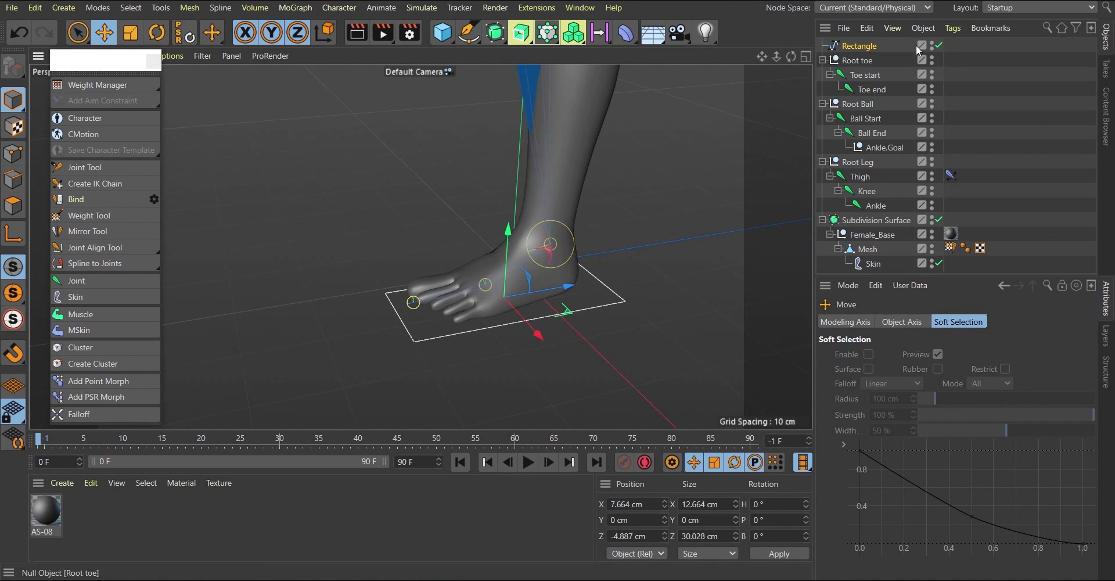
{"action": "double_click", "coordinate": [861, 47]}
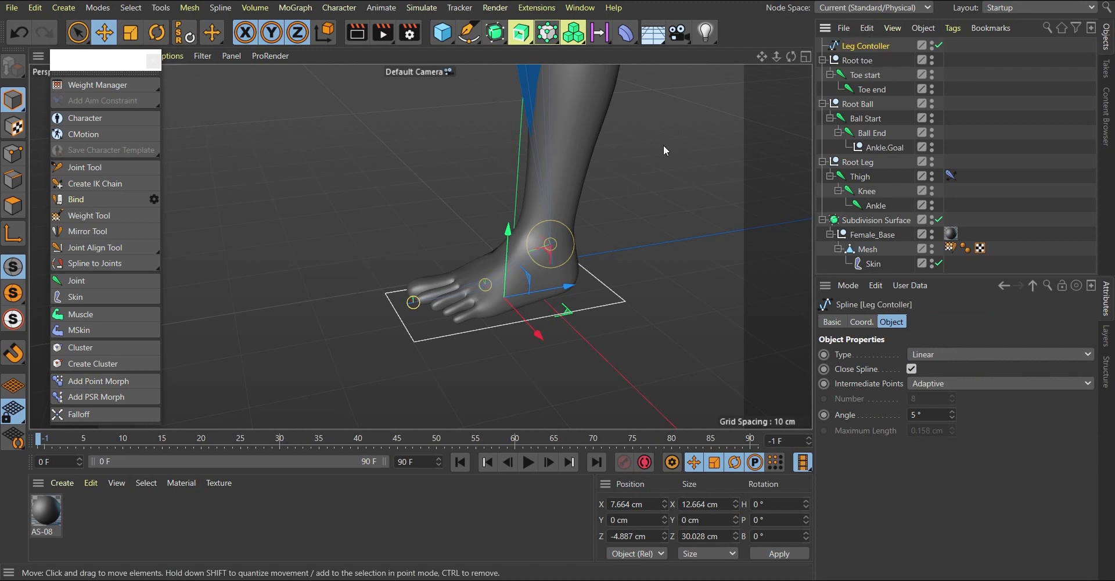
Enable snapping with 3D Snapping and Axis Snap active, keeping the snap options open as a floating palette.
{"action": "scroll", "coordinate": [500, 277], "scroll_direction": "up", "scroll_amount": 4}
{"action": "scroll", "coordinate": [500, 277], "scroll_direction": "down", "scroll_amount": 3}
{"action": "left_click_drag", "start_coordinate": [559, 297], "coordinate": [597, 265], "text": "alt"}
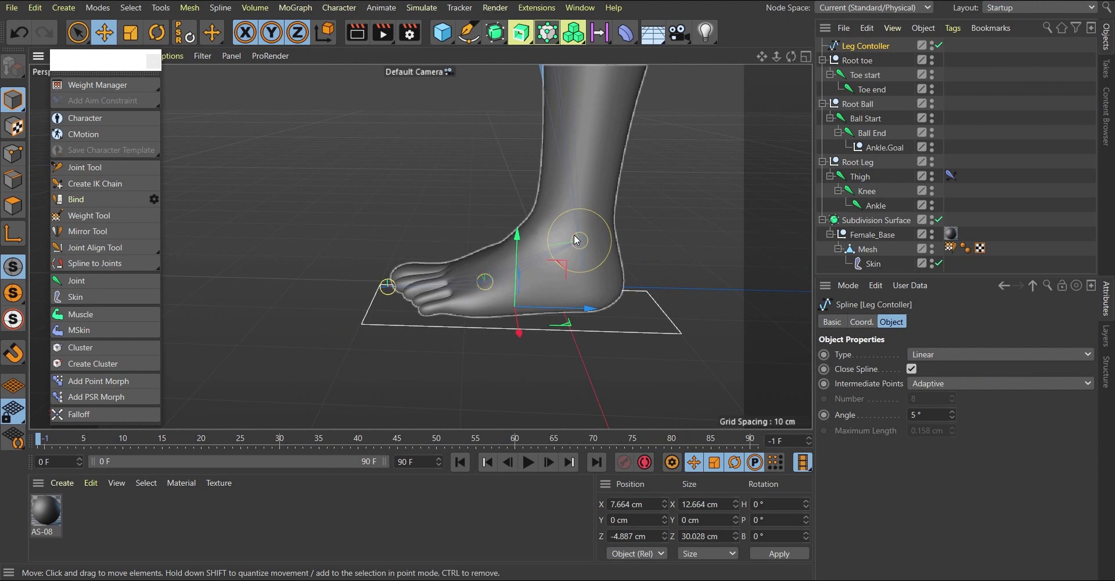
{"action": "scroll", "coordinate": [584, 238], "scroll_direction": "up", "scroll_amount": 5}
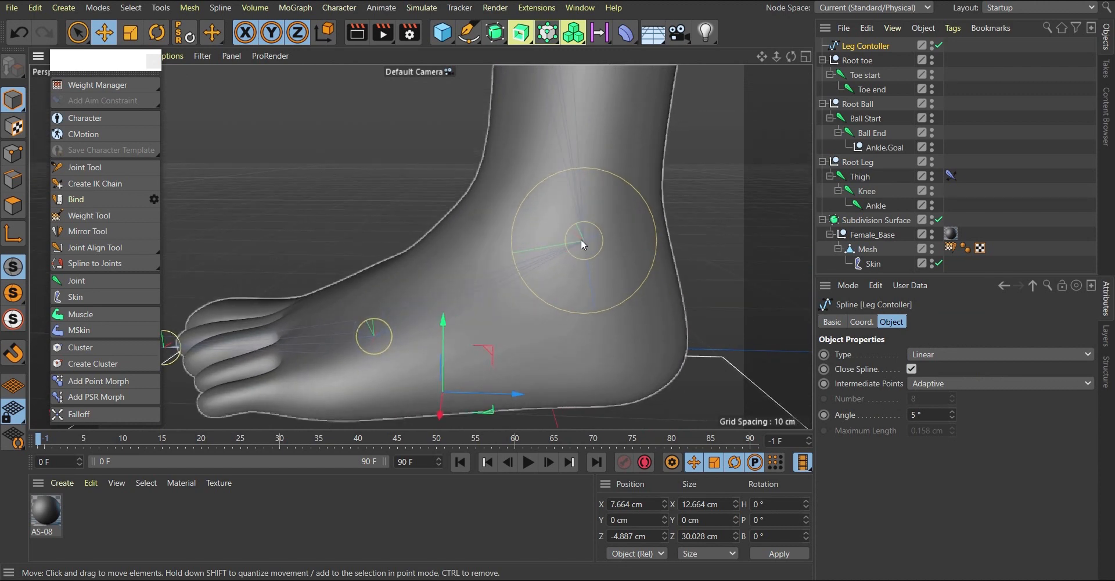
{"action": "scroll", "coordinate": [566, 235], "scroll_direction": "down", "scroll_amount": 4}
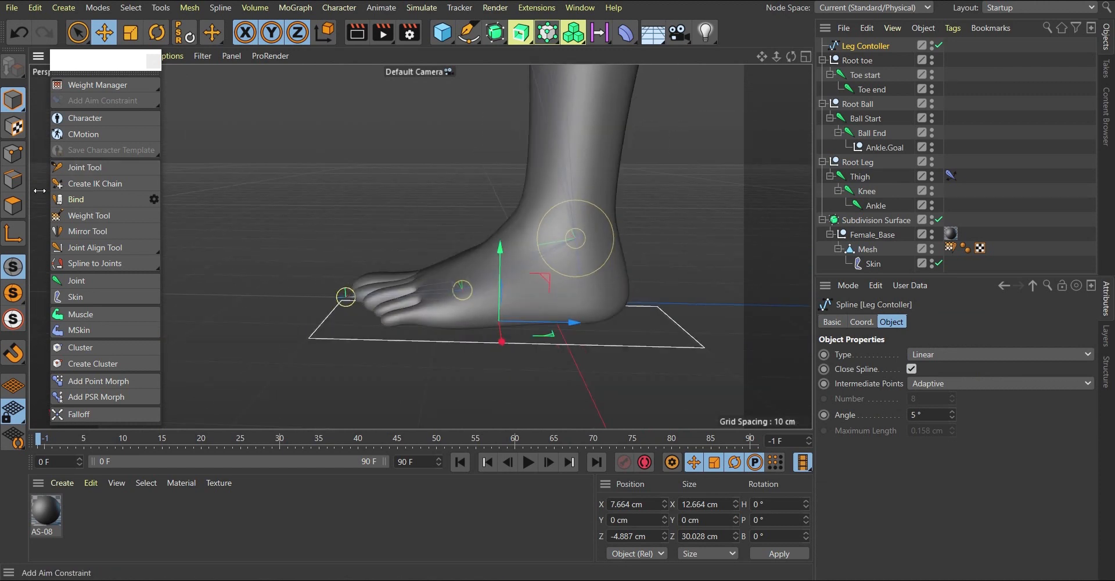
{"action": "left_click", "coordinate": [9, 360]}
{"action": "left_click", "coordinate": [93, 58]}
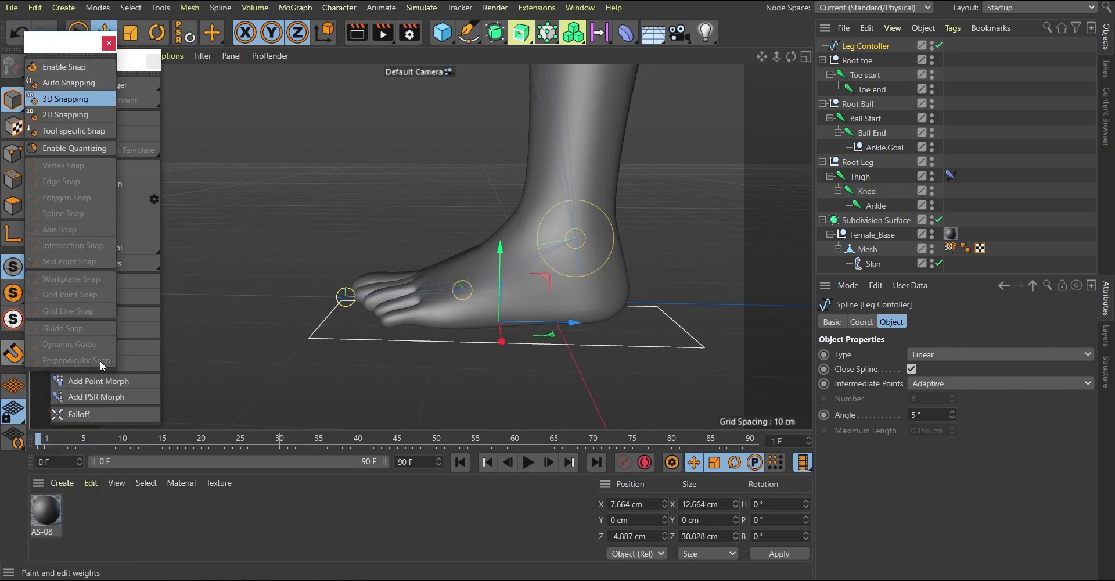
{"action": "left_click", "coordinate": [64, 65]}
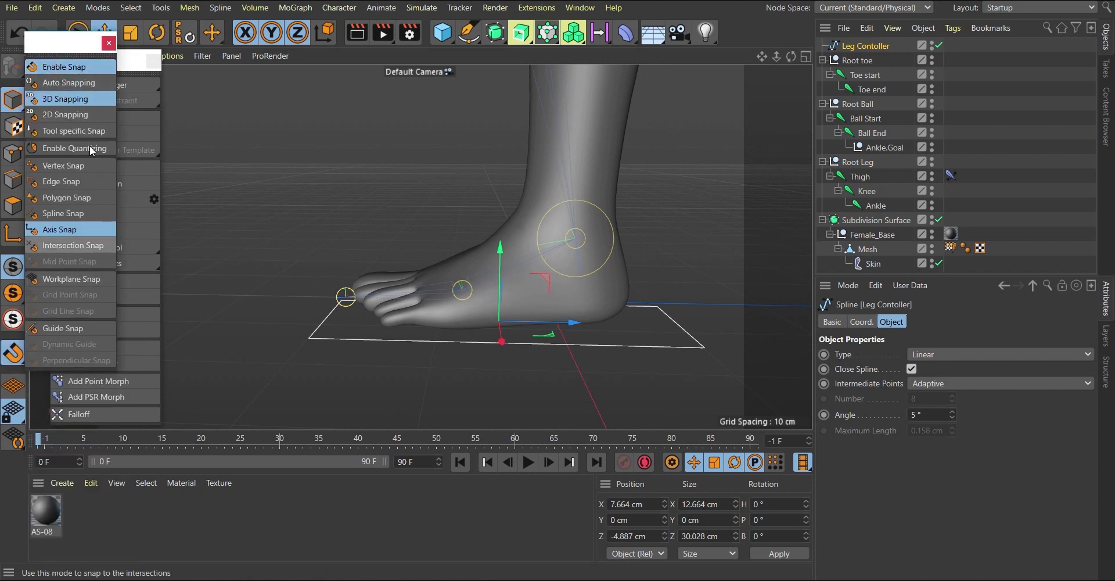
{"action": "left_click_drag", "start_coordinate": [73, 51], "coordinate": [127, 83]}
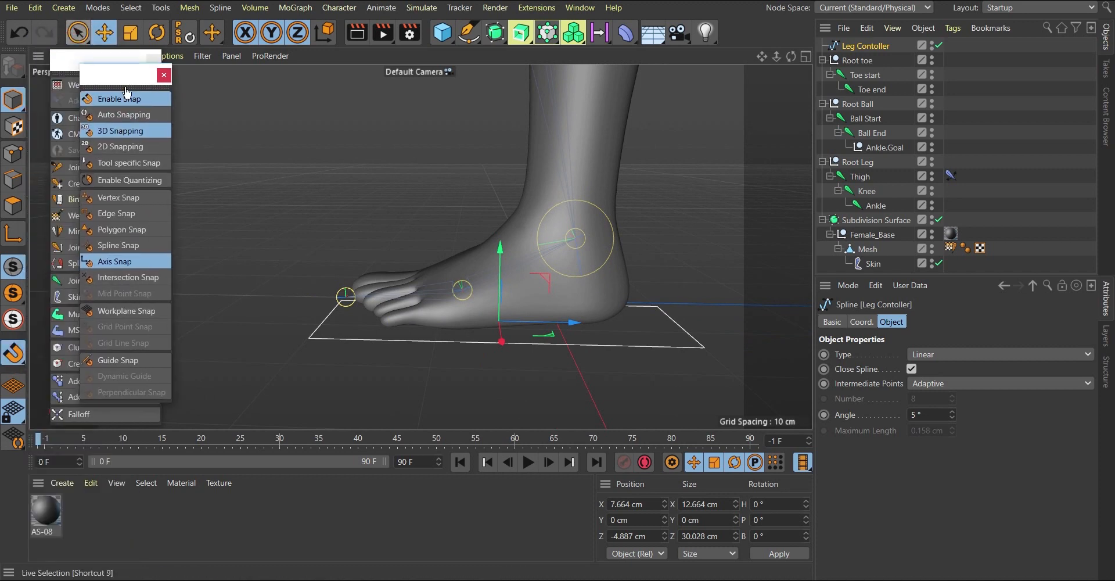
Snap only the Leg Contoller's axis onto the ankle joint in axis editing mode, then leave that mode.
{"action": "left_click", "coordinate": [14, 237]}
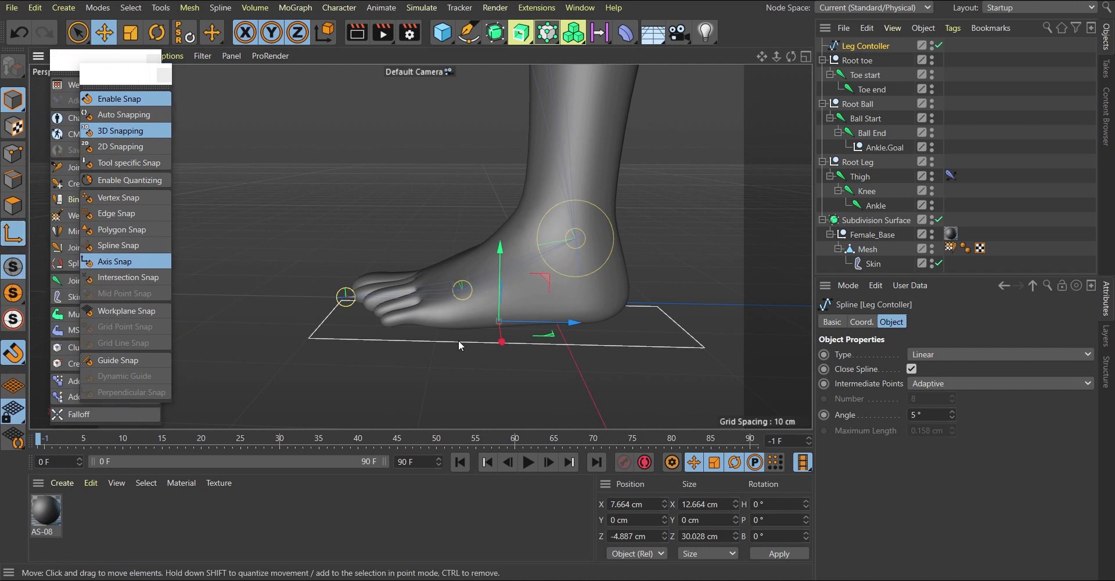
{"action": "left_click_drag", "start_coordinate": [749, 328], "coordinate": [574, 245]}
{"action": "scroll", "coordinate": [574, 302], "scroll_direction": "down", "scroll_amount": 4}
{"action": "left_click_drag", "start_coordinate": [609, 302], "coordinate": [605, 345], "text": "alt"}
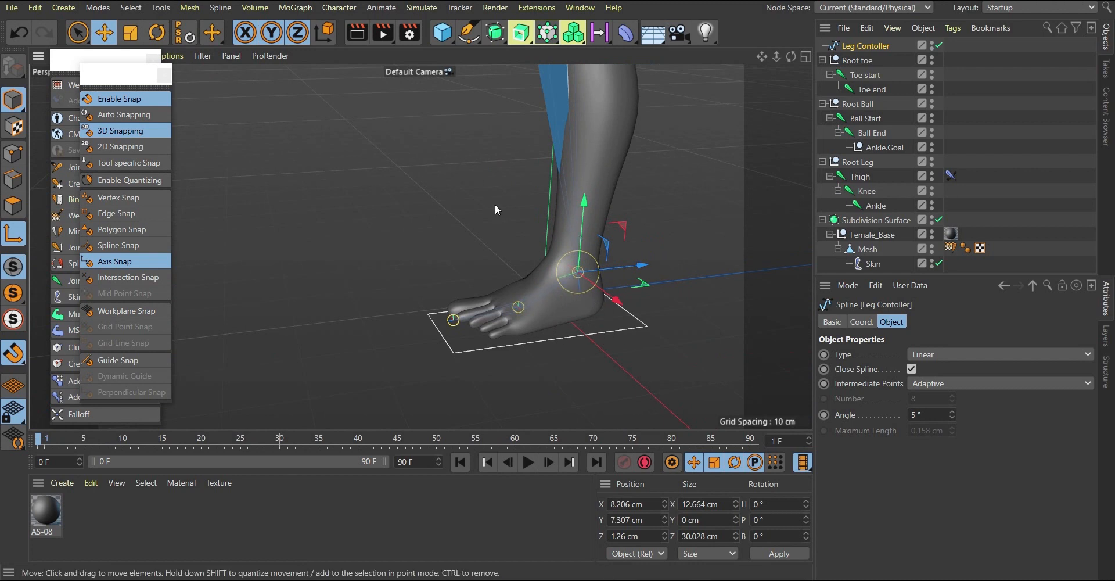
{"action": "scroll", "coordinate": [553, 295], "scroll_direction": "down", "scroll_amount": 3}
{"action": "scroll", "coordinate": [552, 294], "scroll_direction": "up", "scroll_amount": 5}
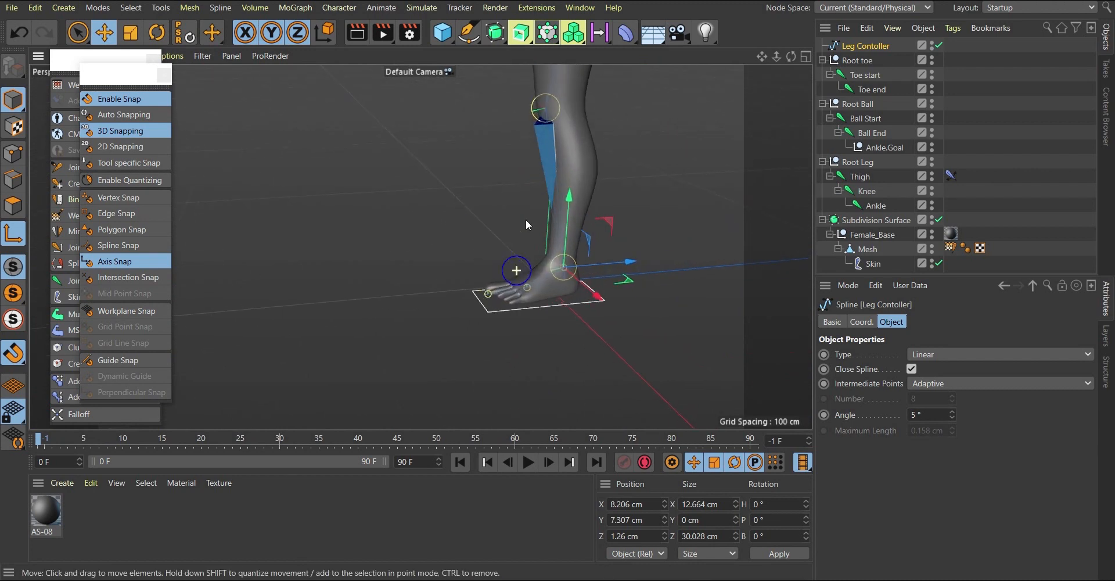
{"action": "scroll", "coordinate": [559, 232], "scroll_direction": "down", "scroll_amount": 3}
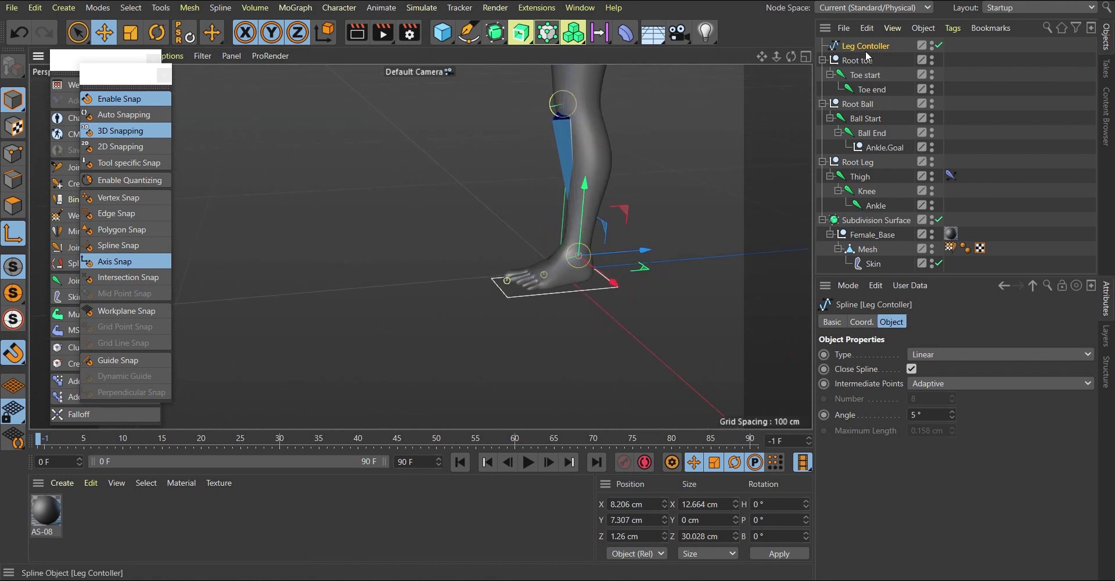
{"action": "left_click", "coordinate": [13, 235]}
{"action": "scroll", "coordinate": [562, 273], "scroll_direction": "up", "scroll_amount": 2}
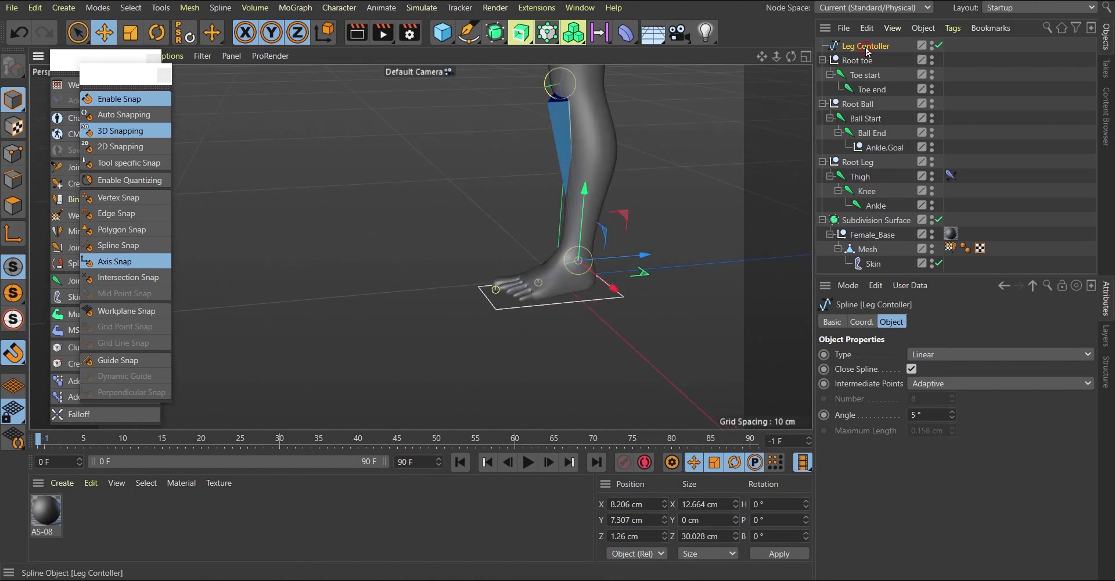
Collapse the Root toe and Root Ball hierarchies and parent both nulls under Leg Contoller.
{"action": "left_click", "coordinate": [823, 60]}
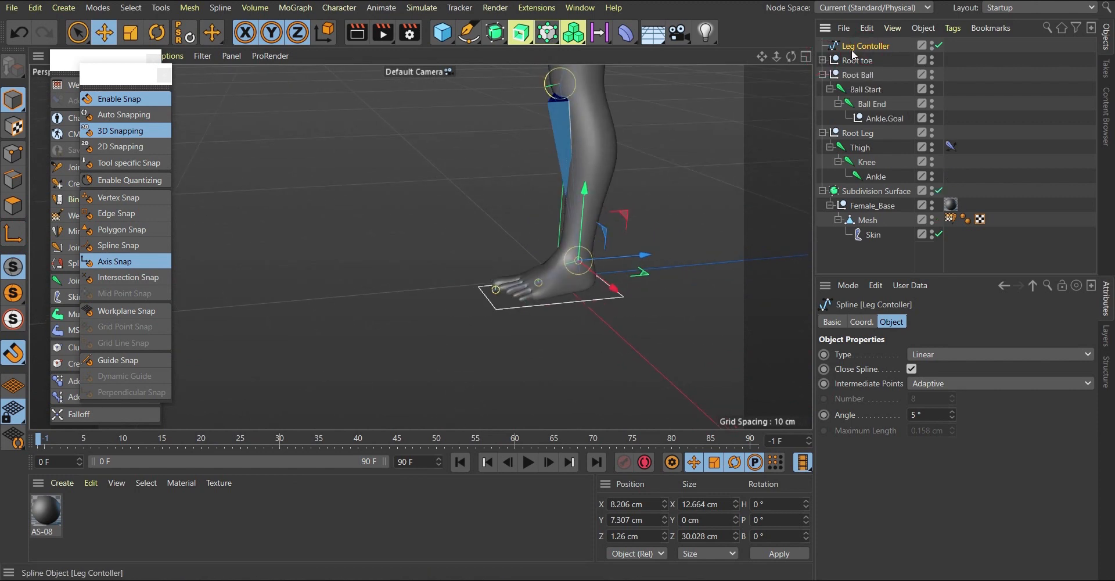
{"action": "left_click", "coordinate": [823, 74]}
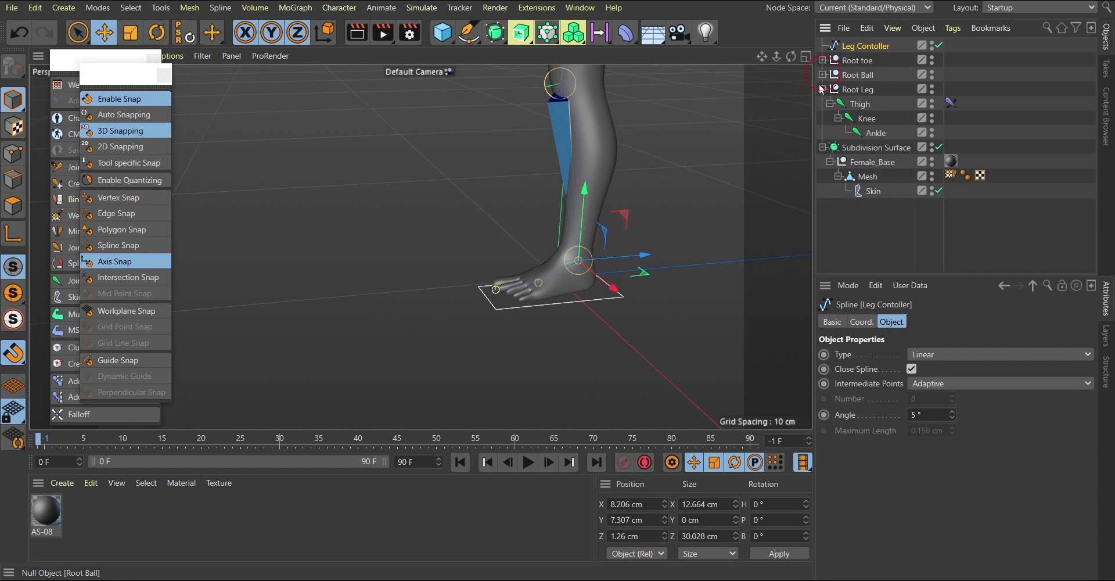
{"action": "left_click", "coordinate": [854, 61]}
{"action": "left_click", "coordinate": [854, 74], "text": "ctrl"}
{"action": "left_click_drag", "start_coordinate": [858, 58], "coordinate": [861, 49]}
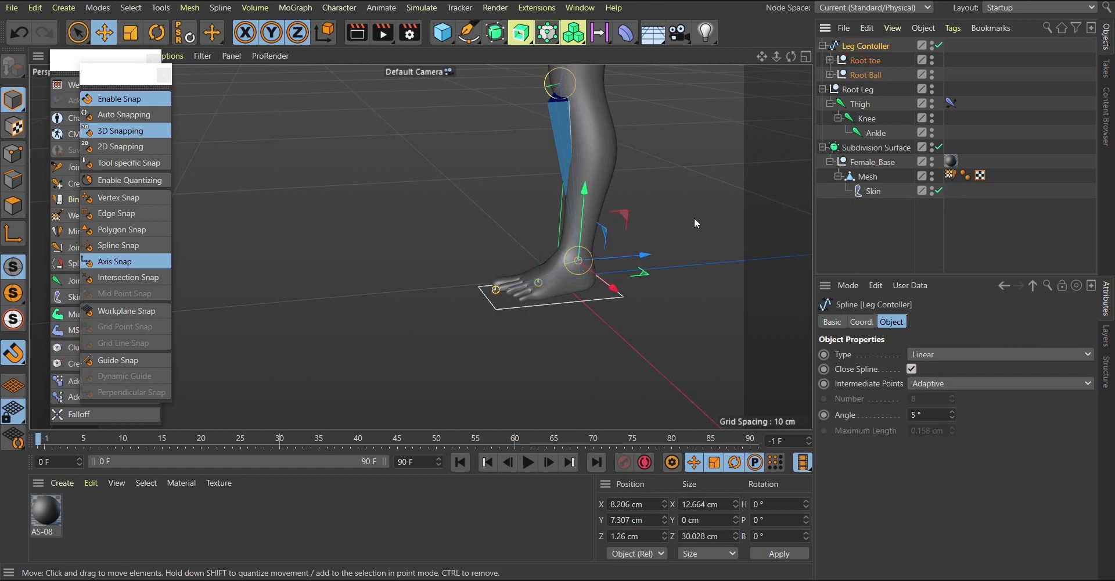
With snapping disabled, move the Leg Contoller to about X -2.2, Y 43.1, Z -22.4 cm and pitch it to about 28°.
{"action": "left_click_drag", "start_coordinate": [693, 282], "coordinate": [579, 264]}
{"action": "left_click", "coordinate": [13, 352]}
{"action": "scroll", "coordinate": [297, 381], "scroll_direction": "down", "scroll_amount": 3}
{"action": "left_click_drag", "start_coordinate": [316, 381], "coordinate": [455, 312], "text": "alt"}
{"action": "left_click_drag", "start_coordinate": [557, 321], "coordinate": [501, 238]}
{"action": "key", "text": "o"}
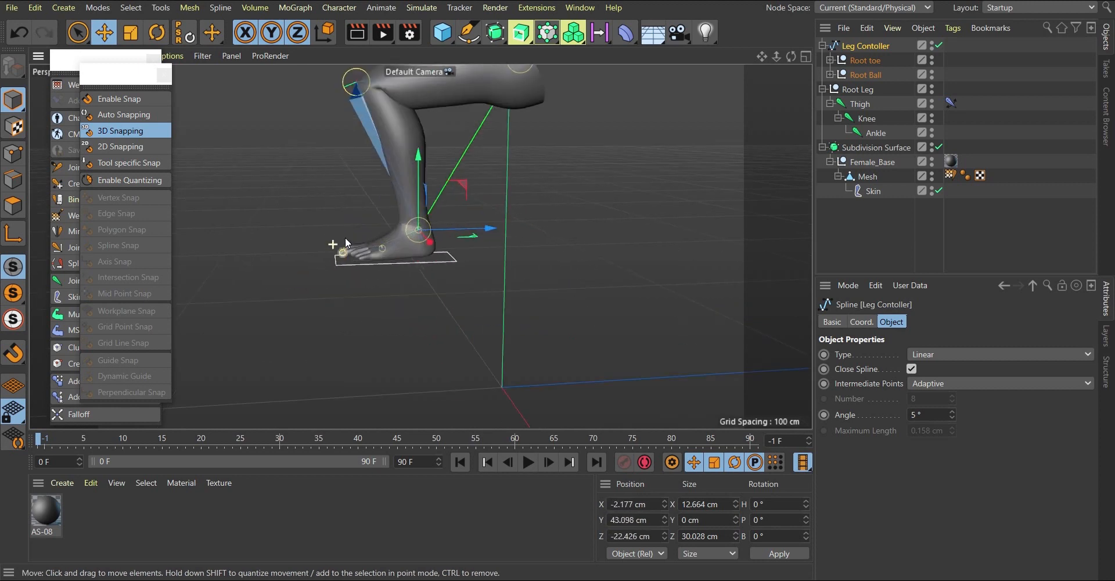
{"action": "key", "text": "r"}
{"action": "mouse_move", "coordinate": [417, 218]}
{"action": "left_mouse_down", "text": "alt"}
{"action": "mouse_move", "coordinate": [448, 252]}
{"action": "mouse_move", "coordinate": [400, 200]}
{"action": "mouse_move", "coordinate": [405, 231]}
{"action": "mouse_move", "coordinate": [407, 219]}
{"action": "left_mouse_up", "text": "alt"}
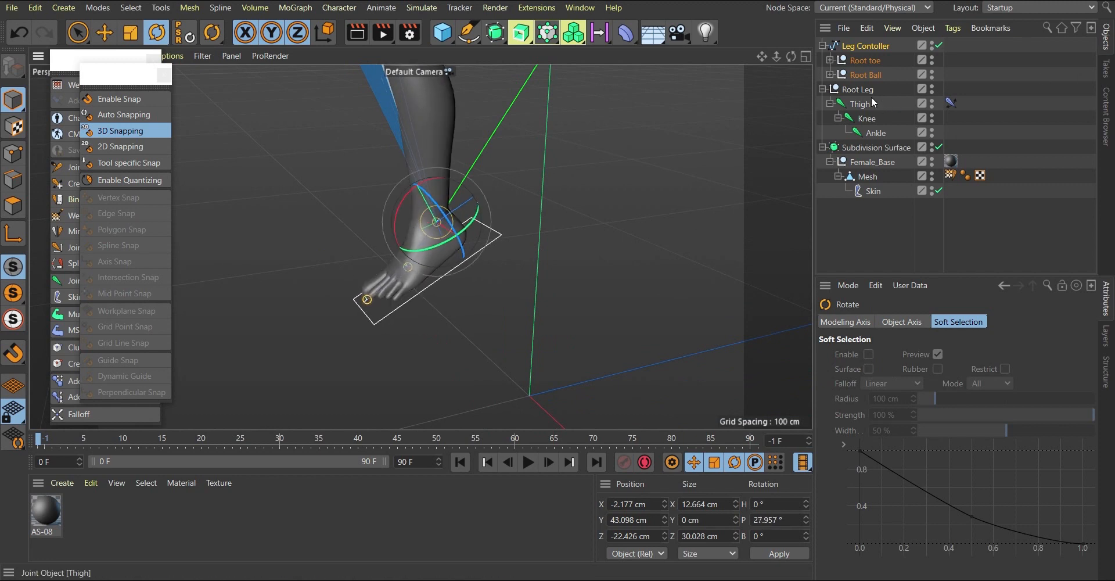
Try rotating the Toe start joint under Root toe, and undo the rotation.
{"action": "left_click", "coordinate": [830, 59]}
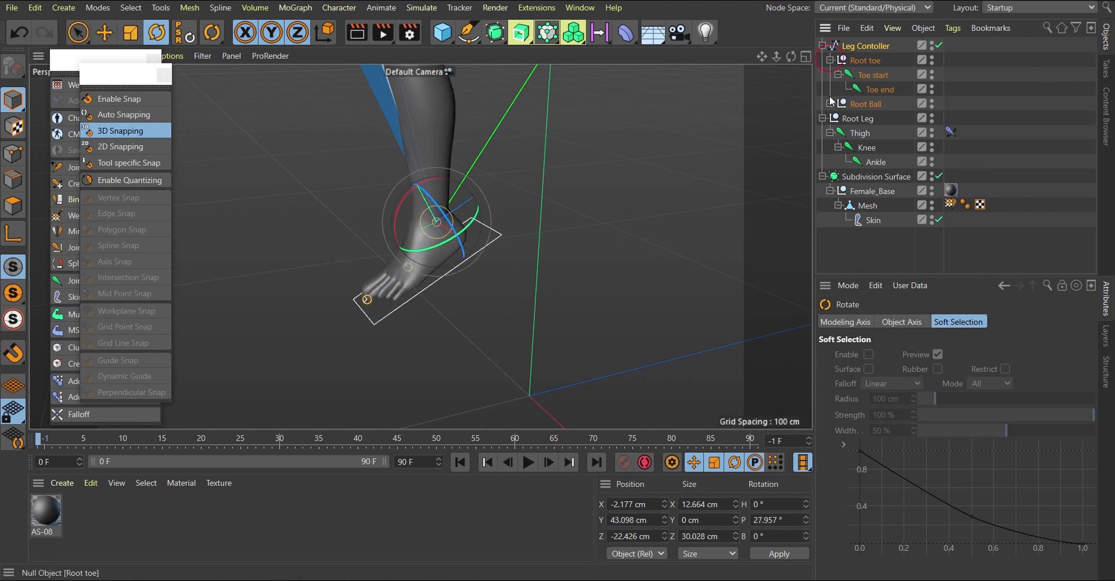
{"action": "left_click", "coordinate": [874, 78]}
{"action": "left_click_drag", "start_coordinate": [380, 248], "coordinate": [378, 234]}
{"action": "key", "text": "ctrl+z"}
Disable the Subdivision Surface and inspect the raw mesh deformation around the bent knee.
{"action": "scroll", "coordinate": [473, 291], "scroll_direction": "down", "scroll_amount": 4}
{"action": "left_click_drag", "start_coordinate": [431, 275], "coordinate": [441, 199], "text": "alt"}
{"action": "scroll", "coordinate": [439, 180], "scroll_direction": "up", "scroll_amount": 5}
{"action": "scroll", "coordinate": [443, 183], "scroll_direction": "up", "scroll_amount": 4}
{"action": "scroll", "coordinate": [450, 194], "scroll_direction": "down", "scroll_amount": 5}
{"action": "scroll", "coordinate": [441, 197], "scroll_direction": "up", "scroll_amount": 6}
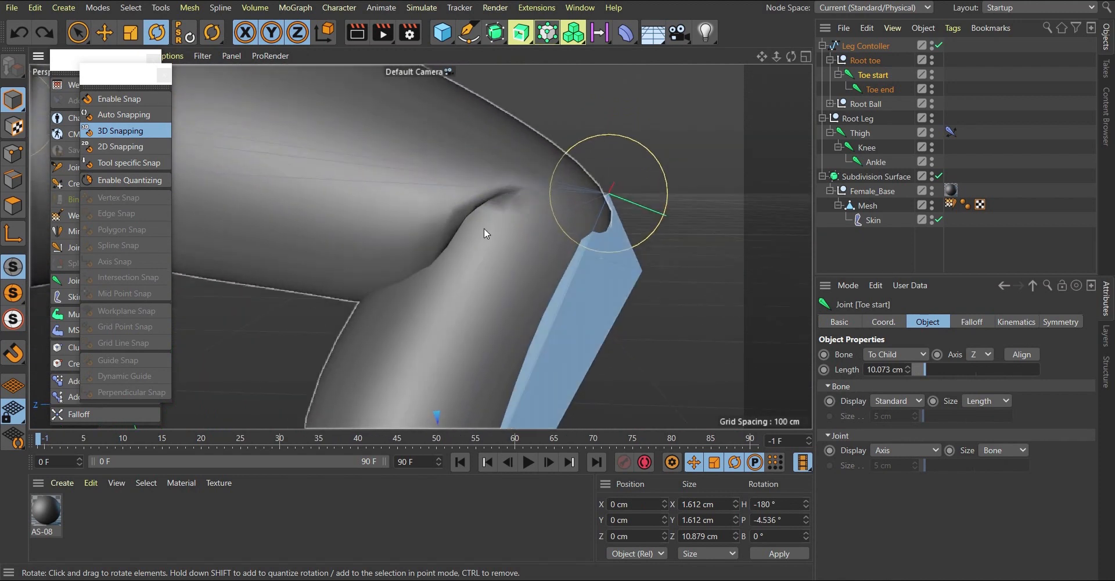
{"action": "scroll", "coordinate": [487, 232], "scroll_direction": "down", "scroll_amount": 4}
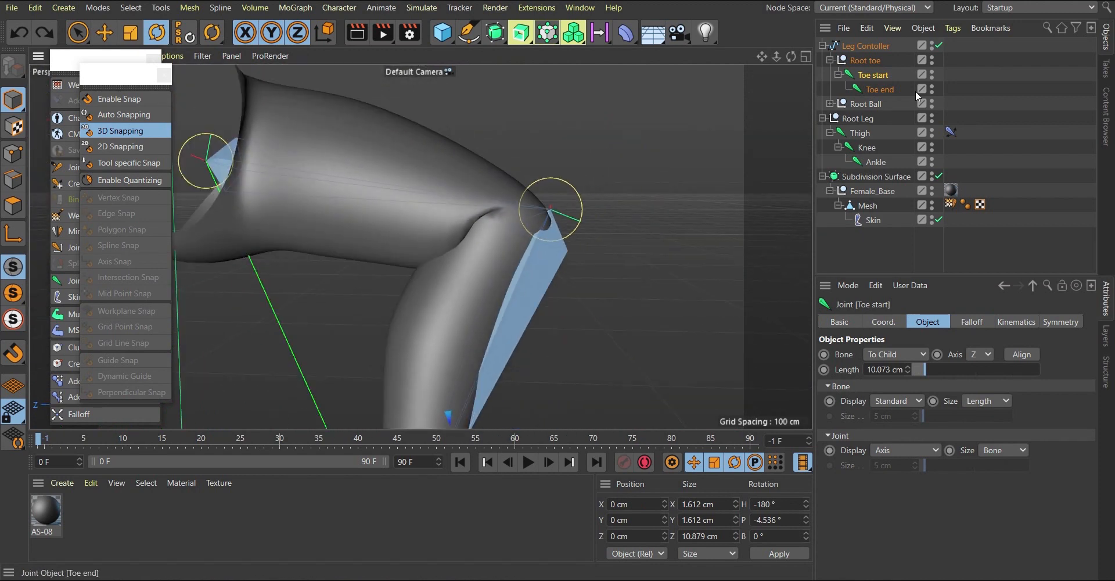
{"action": "left_click", "coordinate": [936, 175]}
{"action": "scroll", "coordinate": [448, 245], "scroll_direction": "down", "scroll_amount": 3}
{"action": "scroll", "coordinate": [646, 235], "scroll_direction": "up", "scroll_amount": 5}
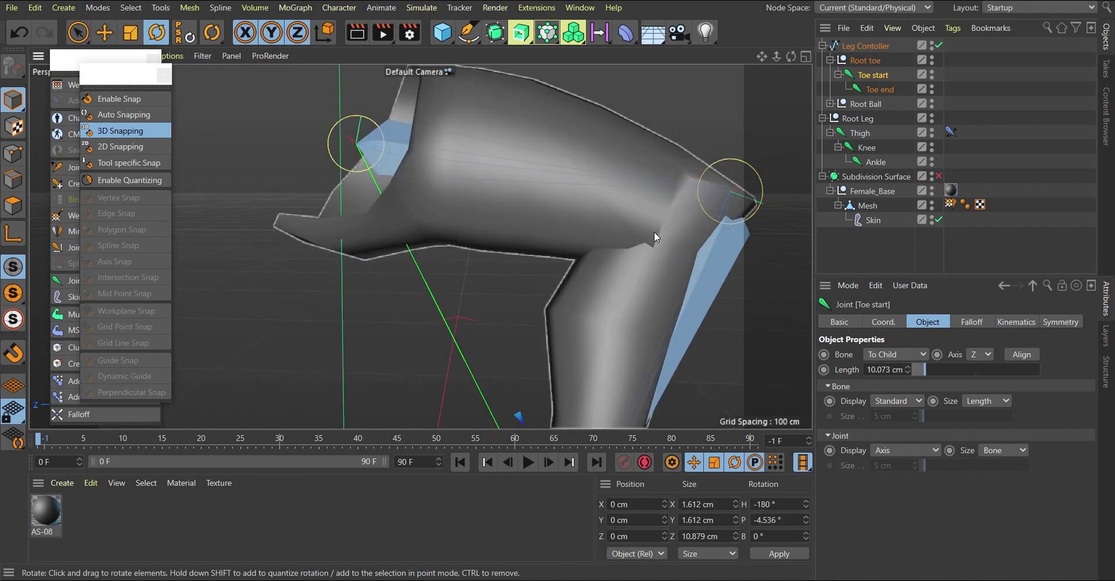
Activate the Weight Tool, show the joints of the mesh's Weight tag in the Weight Manager, and select Mesh.
{"action": "left_click", "coordinate": [65, 216]}
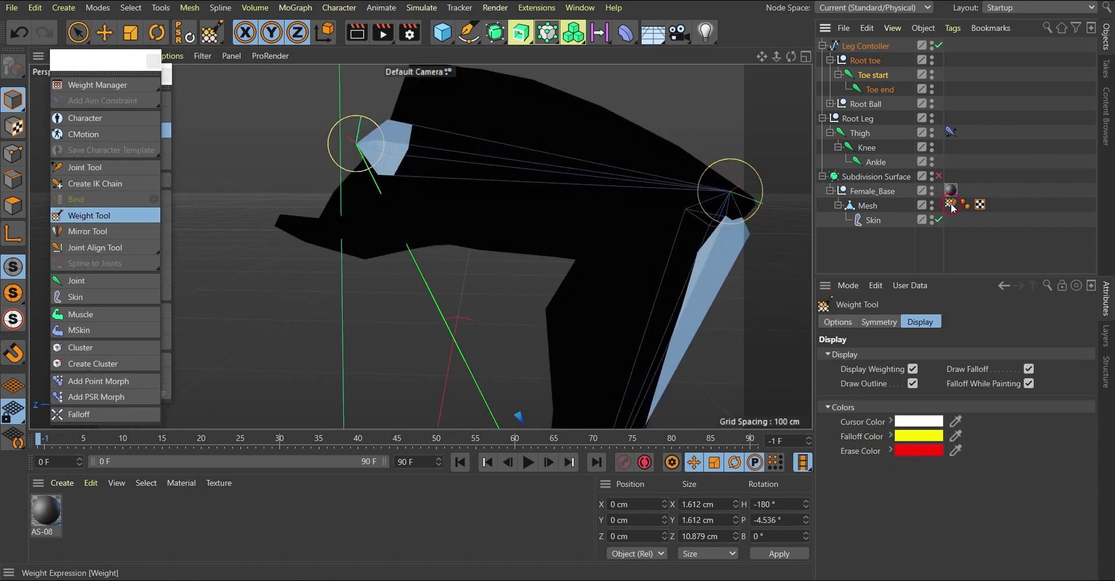
{"action": "left_click", "coordinate": [950, 205]}
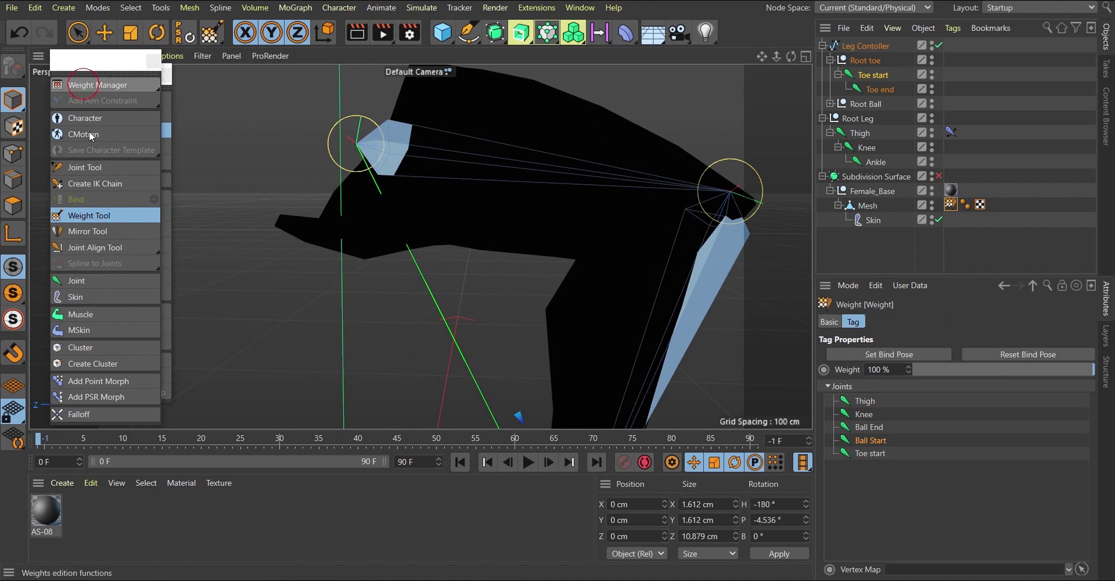
{"action": "left_click", "coordinate": [91, 85]}
{"action": "left_click", "coordinate": [153, 111]}
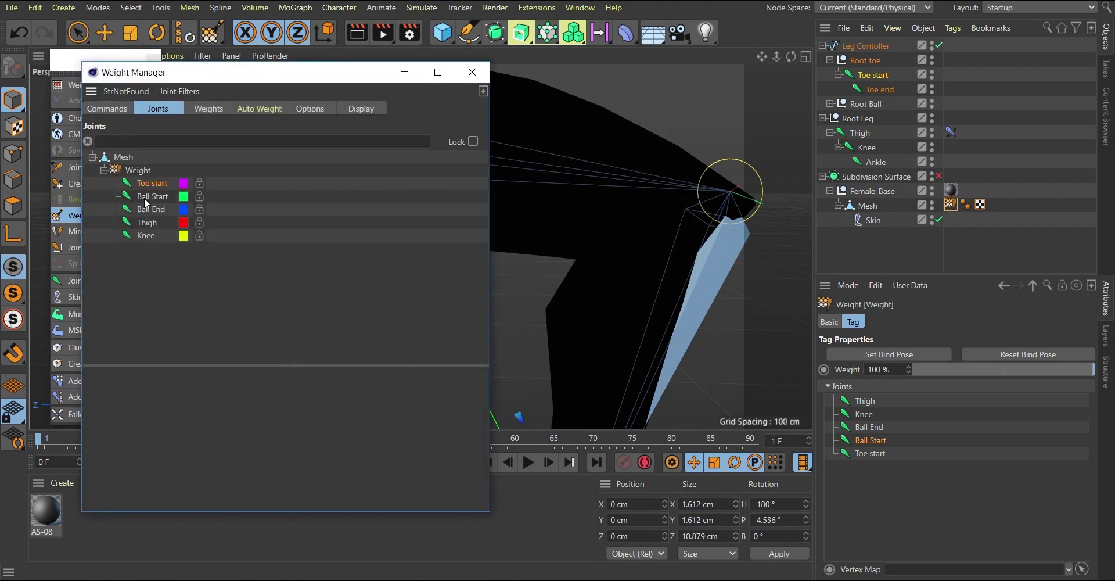
{"action": "left_click", "coordinate": [865, 207]}
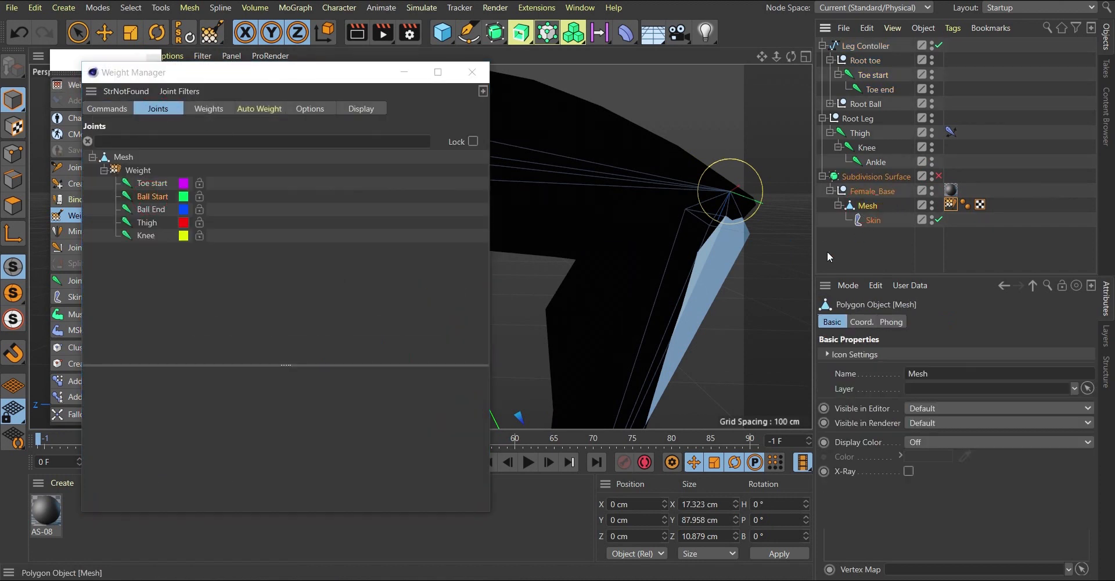
Set the Weight Tool's mode to Smooth for correcting the weights at the knee.
{"action": "scroll", "coordinate": [617, 236], "scroll_direction": "down", "scroll_amount": 3}
{"action": "scroll", "coordinate": [651, 239], "scroll_direction": "up", "scroll_amount": 3}
{"action": "left_click_drag", "start_coordinate": [690, 249], "coordinate": [352, 256], "text": "alt"}
{"action": "scroll", "coordinate": [652, 269], "scroll_direction": "down", "scroll_amount": 3}
{"action": "scroll", "coordinate": [749, 257], "scroll_direction": "up", "scroll_amount": 5}
{"action": "left_click_drag", "start_coordinate": [707, 266], "coordinate": [525, 293], "text": "alt"}
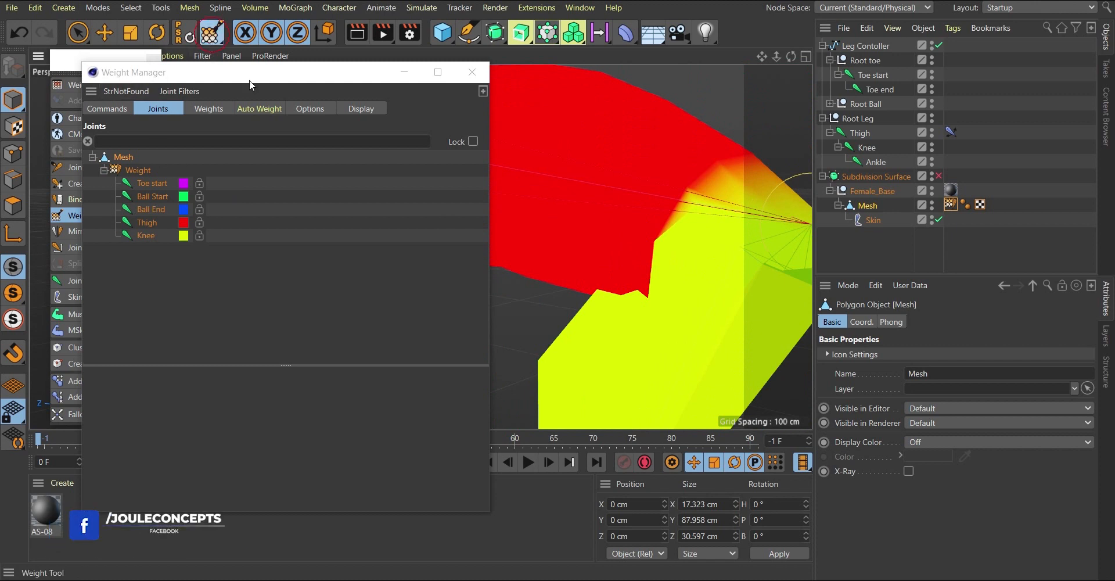
{"action": "left_click", "coordinate": [210, 41]}
{"action": "left_click", "coordinate": [878, 323]}
{"action": "left_click", "coordinate": [841, 322]}
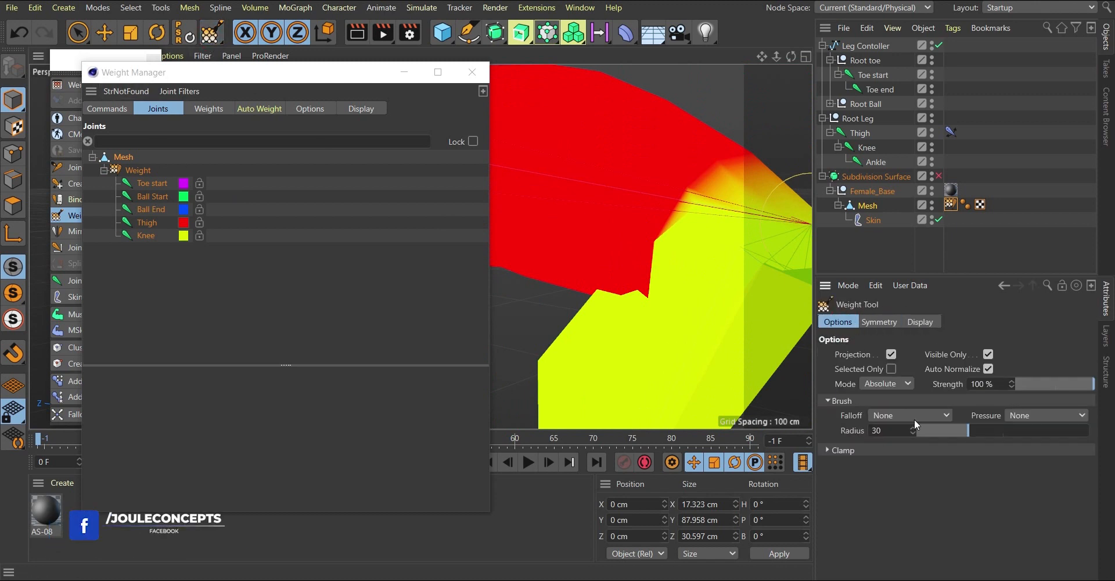
{"action": "left_click", "coordinate": [886, 383]}
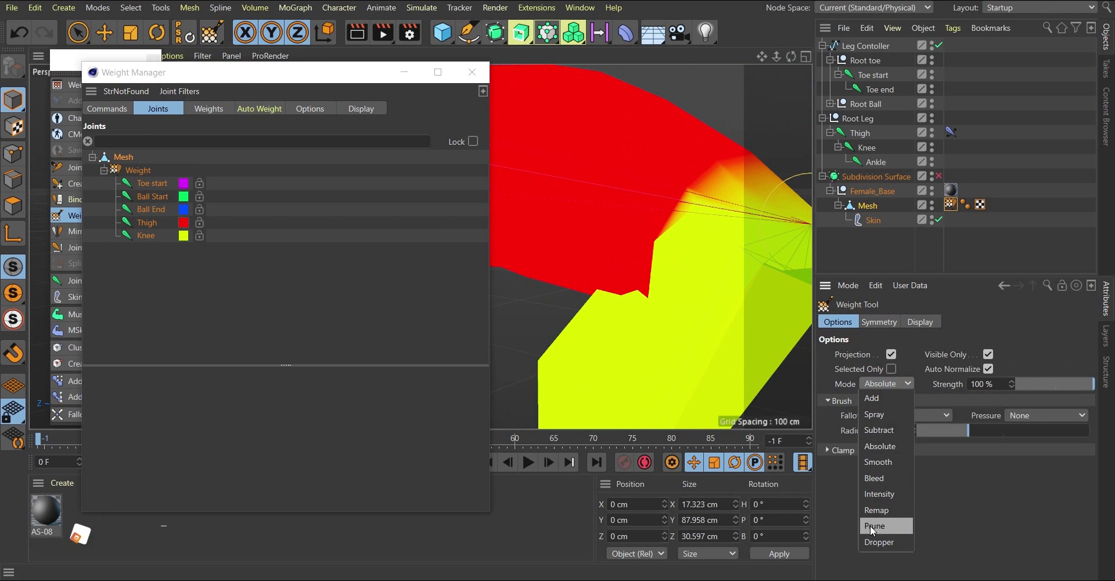
{"action": "left_click", "coordinate": [879, 461]}
Select the Knee joint and smooth its weights over the crease behind the knee.
{"action": "left_click_drag", "start_coordinate": [701, 273], "coordinate": [669, 296], "text": "alt"}
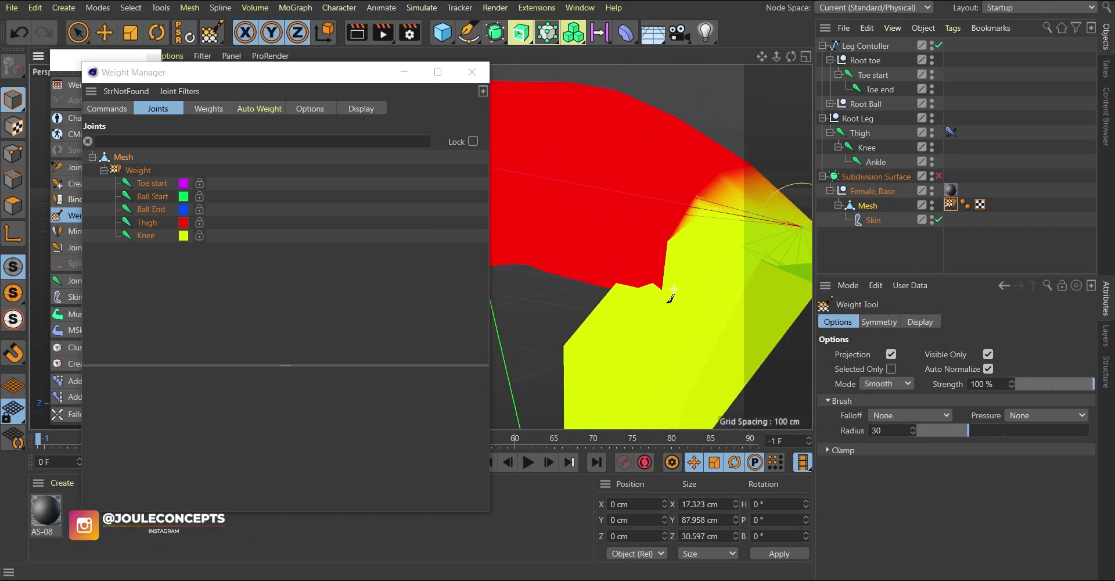
{"action": "left_click", "coordinate": [152, 209]}
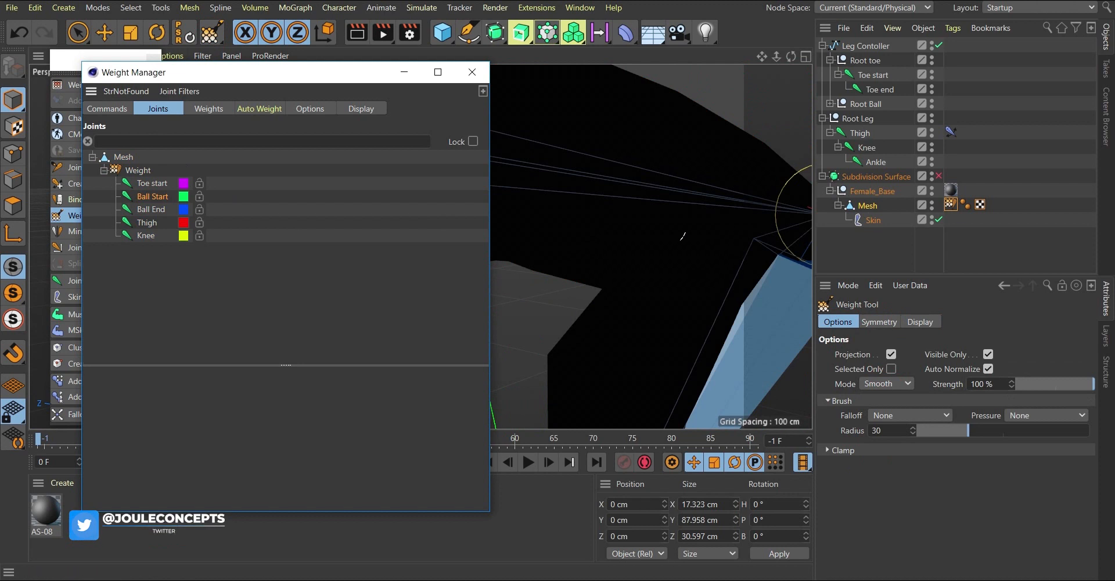
{"action": "left_click_drag", "start_coordinate": [701, 230], "coordinate": [723, 247], "text": "alt"}
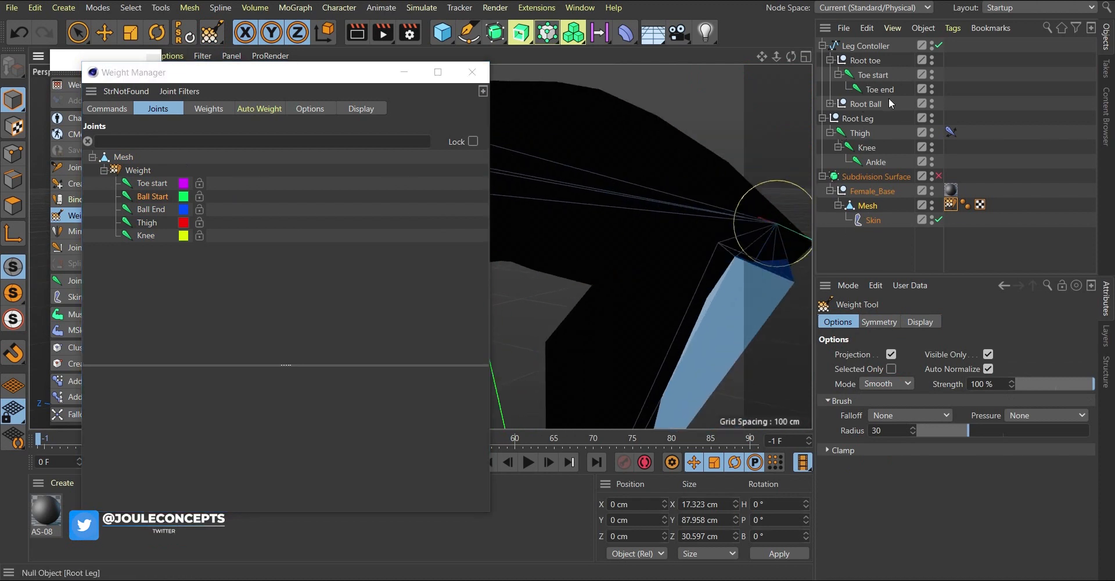
{"action": "left_click", "coordinate": [865, 147]}
{"action": "scroll", "coordinate": [662, 267], "scroll_direction": "up", "scroll_amount": 3}
{"action": "scroll", "coordinate": [671, 280], "scroll_direction": "down", "scroll_amount": 3}
{"action": "mouse_move", "coordinate": [677, 284]}
{"action": "left_mouse_down", "text": "alt"}
{"action": "mouse_move", "coordinate": [712, 221]}
{"action": "mouse_move", "coordinate": [680, 291]}
{"action": "left_mouse_up", "text": "alt"}
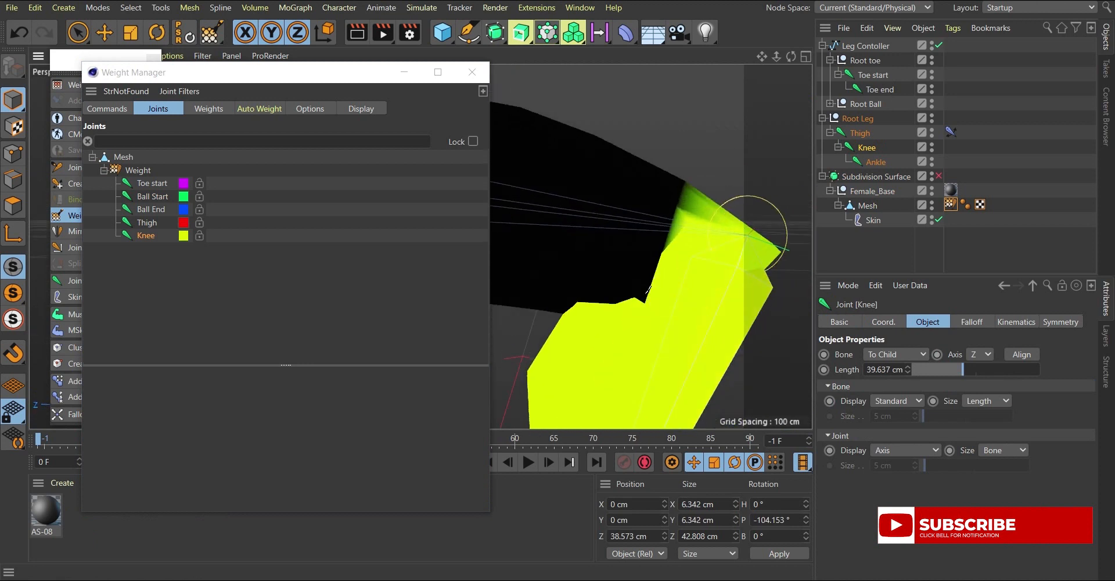
{"action": "mouse_move", "coordinate": [611, 298]}
{"action": "left_mouse_down"}
{"action": "mouse_move", "coordinate": [687, 232]}
{"action": "mouse_move", "coordinate": [642, 294]}
{"action": "mouse_move", "coordinate": [665, 260]}
{"action": "mouse_move", "coordinate": [718, 265]}
{"action": "mouse_move", "coordinate": [619, 259]}
{"action": "left_mouse_up"}
{"action": "scroll", "coordinate": [665, 261], "scroll_direction": "down", "scroll_amount": 3}
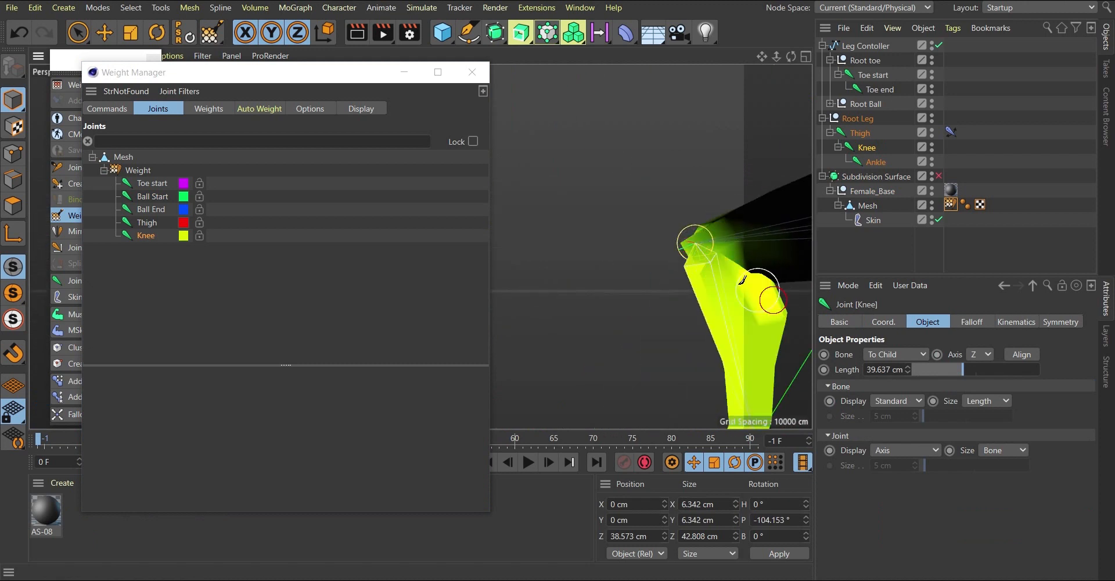
Continue smoothing the Knee joint's weights around the kneecap and lower thigh from both sides of the leg.
{"action": "left_click_drag", "start_coordinate": [697, 294], "coordinate": [601, 252], "text": "alt"}
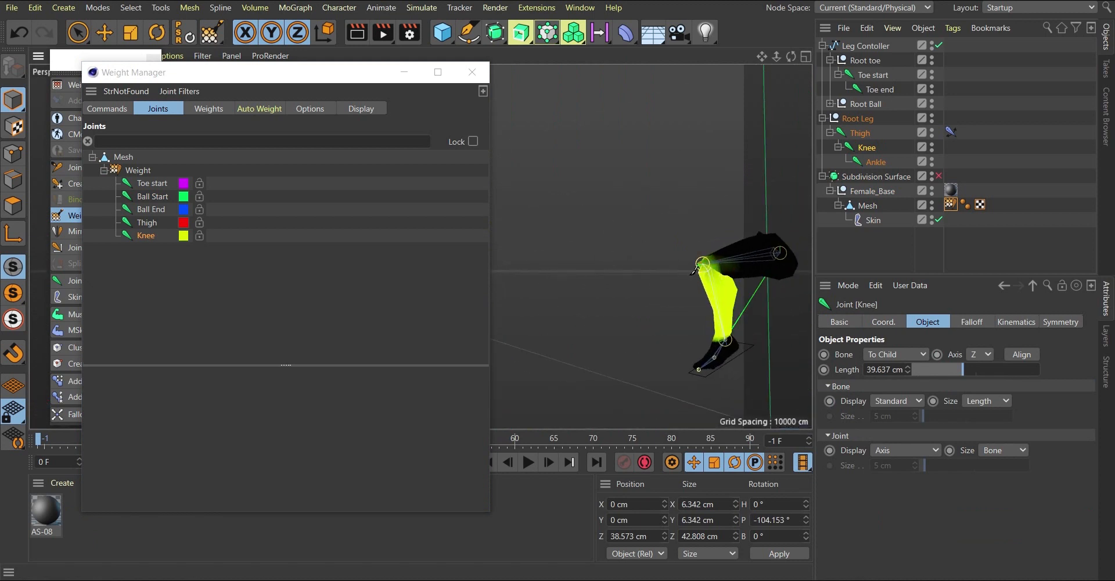
{"action": "left_click_drag", "start_coordinate": [714, 261], "coordinate": [713, 265], "text": "alt"}
{"action": "right_click_drag", "start_coordinate": [571, 231], "coordinate": [798, 251], "text": "alt"}
{"action": "left_click_drag", "start_coordinate": [797, 250], "coordinate": [791, 252], "text": "alt"}
{"action": "mouse_move", "coordinate": [700, 255]}
{"action": "left_mouse_down"}
{"action": "mouse_move", "coordinate": [636, 259]}
{"action": "mouse_move", "coordinate": [731, 204]}
{"action": "mouse_move", "coordinate": [575, 313]}
{"action": "mouse_move", "coordinate": [544, 310]}
{"action": "mouse_move", "coordinate": [564, 354]}
{"action": "mouse_move", "coordinate": [604, 256]}
{"action": "mouse_move", "coordinate": [593, 258]}
{"action": "mouse_move", "coordinate": [600, 245]}
{"action": "mouse_move", "coordinate": [587, 232]}
{"action": "left_mouse_up"}
{"action": "scroll", "coordinate": [610, 241], "scroll_direction": "down", "scroll_amount": 5}
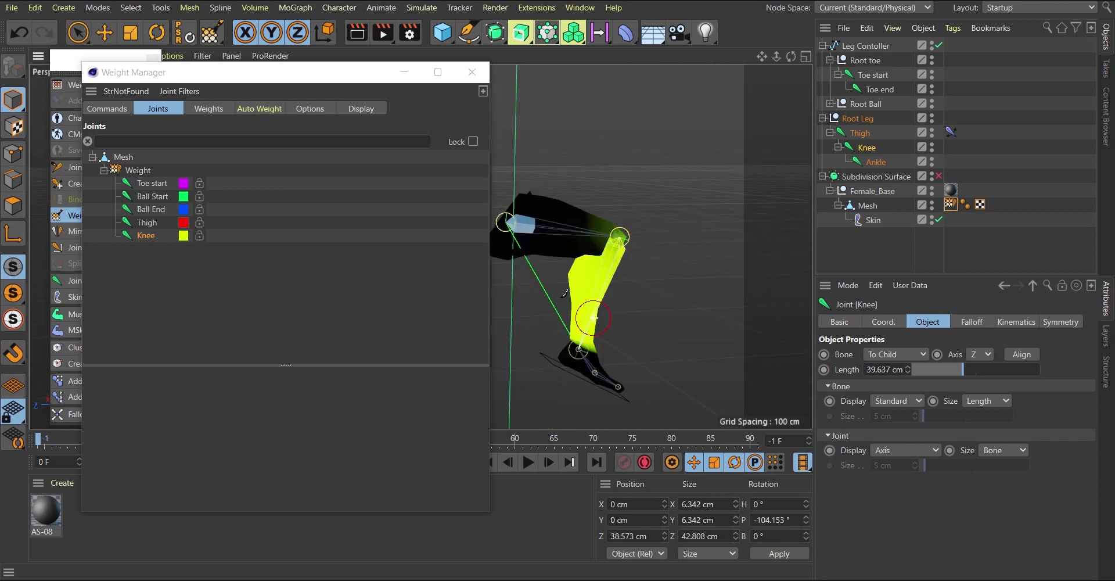
Re-enable the Subdivision Surface, check the smoothed knee, and close the Weight Manager.
{"action": "left_click", "coordinate": [939, 176]}
{"action": "scroll", "coordinate": [647, 237], "scroll_direction": "up", "scroll_amount": 5}
{"action": "scroll", "coordinate": [646, 237], "scroll_direction": "down", "scroll_amount": 4}
{"action": "left_click_drag", "start_coordinate": [627, 245], "coordinate": [434, 235], "text": "alt"}
{"action": "scroll", "coordinate": [543, 262], "scroll_direction": "down", "scroll_amount": 3}
{"action": "left_click", "coordinate": [471, 74]}
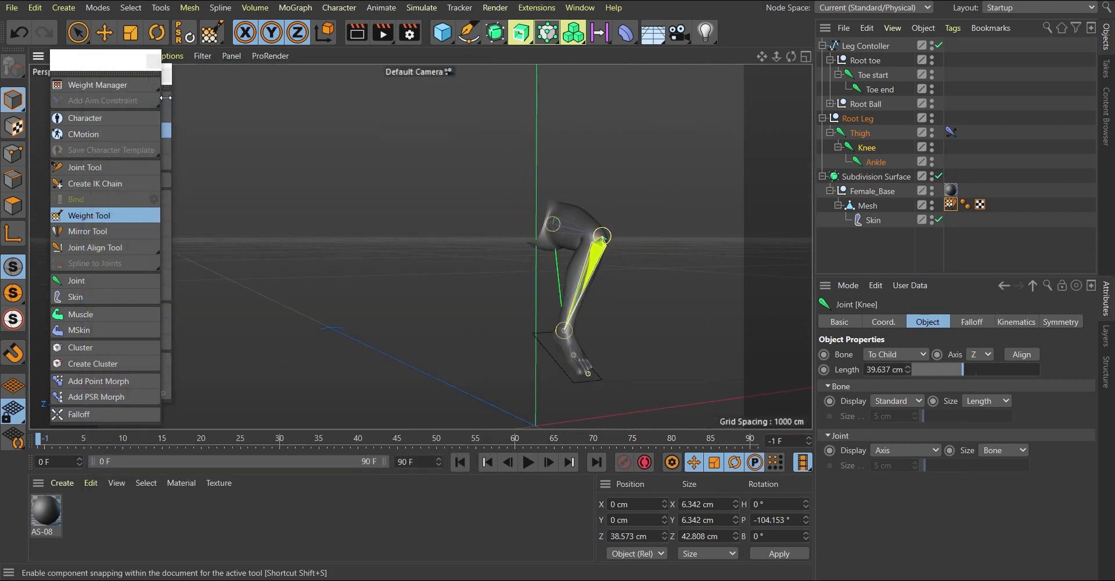
Close the floating character and snap palettes and activate the Move tool.
{"action": "left_click", "coordinate": [153, 60]}
{"action": "left_click", "coordinate": [105, 32]}
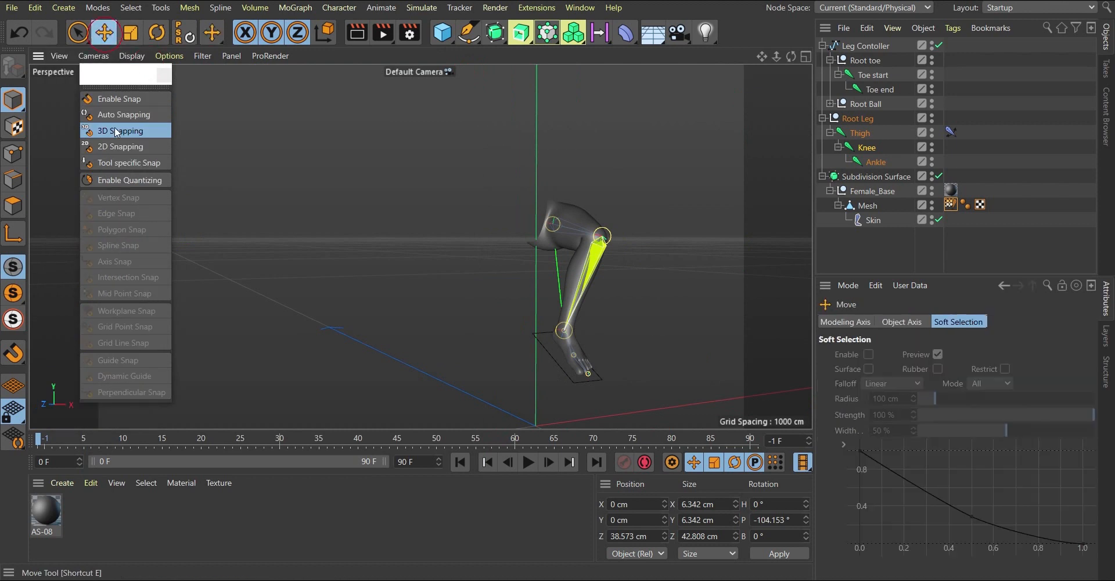
{"action": "left_click", "coordinate": [160, 76]}
{"action": "scroll", "coordinate": [621, 331], "scroll_direction": "down", "scroll_amount": 3}
{"action": "scroll", "coordinate": [578, 325], "scroll_direction": "up", "scroll_amount": 5}
{"action": "left_click_drag", "start_coordinate": [598, 342], "coordinate": [367, 335], "text": "alt"}
{"action": "scroll", "coordinate": [367, 335], "scroll_direction": "down", "scroll_amount": 3}
{"action": "scroll", "coordinate": [473, 319], "scroll_direction": "up", "scroll_amount": 4}
{"action": "left_click_drag", "start_coordinate": [515, 355], "coordinate": [497, 387], "text": "alt"}
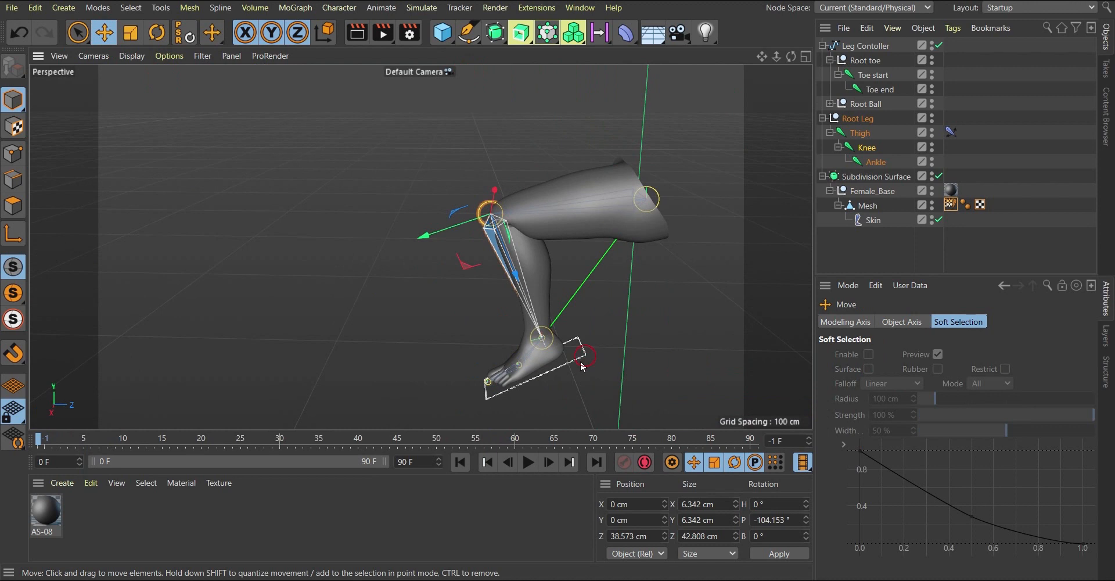
Move the Leg Contoller to about X 2.6, Y 20.2, Z -6.8 cm and set its pitch to 0°.
{"action": "left_click", "coordinate": [585, 355]}
{"action": "scroll", "coordinate": [541, 315], "scroll_direction": "down", "scroll_amount": 3}
{"action": "left_click_drag", "start_coordinate": [674, 279], "coordinate": [703, 322]}
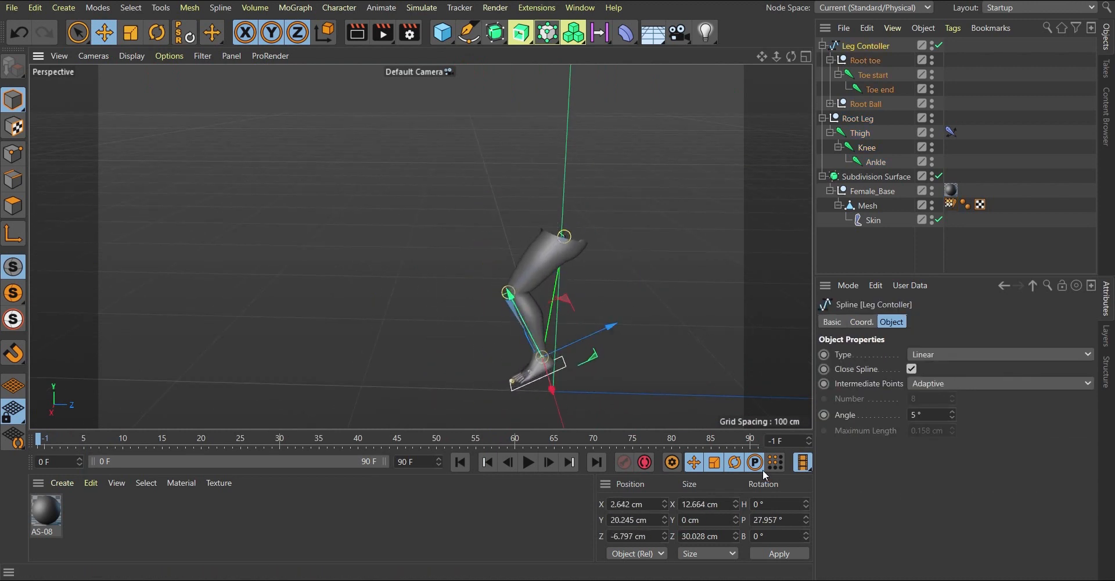
{"action": "left_click_drag", "start_coordinate": [788, 519], "coordinate": [734, 509]}
{"action": "type", "text": "0"}
{"action": "key", "text": "Return"}
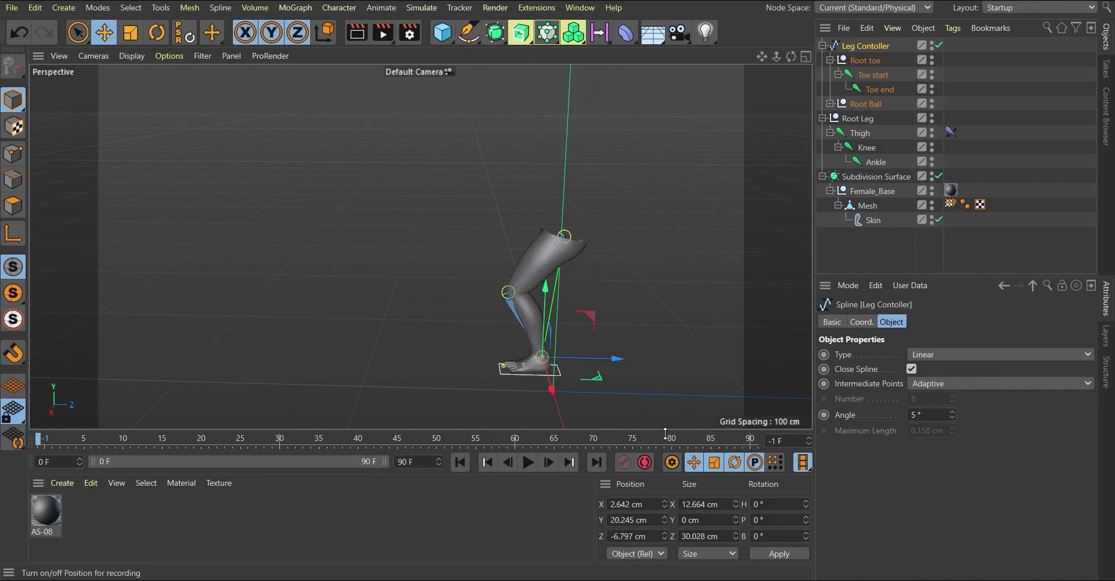
Straighten the leg by moving the Leg Contoller to about X 7, Y 7.6, Z 2.3 cm.
{"action": "scroll", "coordinate": [541, 348], "scroll_direction": "down", "scroll_amount": 3}
{"action": "scroll", "coordinate": [542, 382], "scroll_direction": "up", "scroll_amount": 7}
{"action": "left_click_drag", "start_coordinate": [542, 381], "coordinate": [704, 290], "text": "alt"}
{"action": "left_click_drag", "start_coordinate": [664, 350], "coordinate": [615, 341], "text": "alt"}
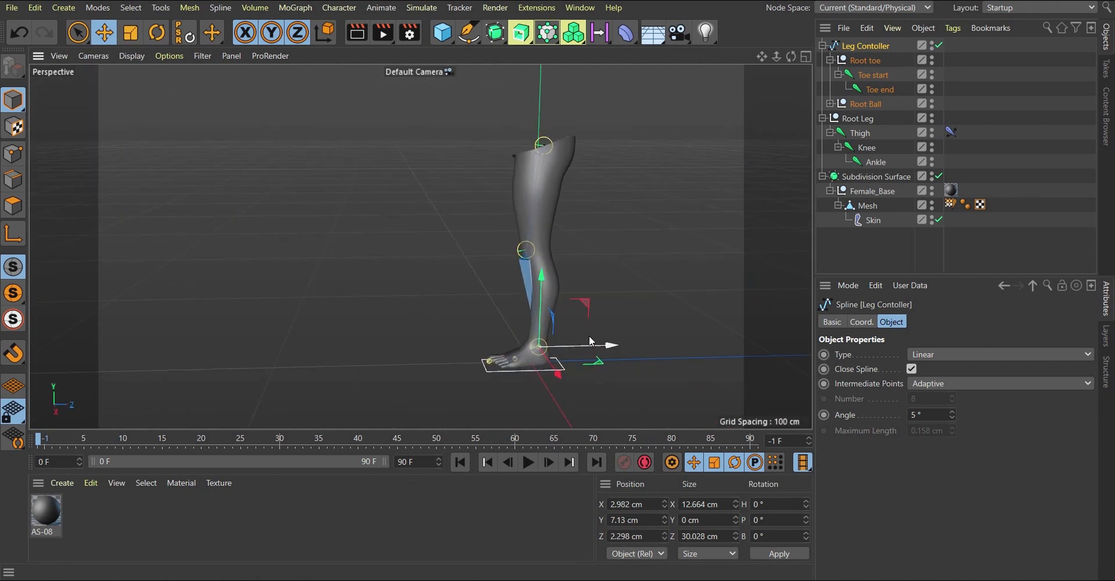
{"action": "left_click_drag", "start_coordinate": [543, 279], "coordinate": [527, 263]}
{"action": "middle_click_drag", "start_coordinate": [454, 260], "coordinate": [482, 282], "text": "alt"}
{"action": "left_click_drag", "start_coordinate": [520, 358], "coordinate": [426, 263]}
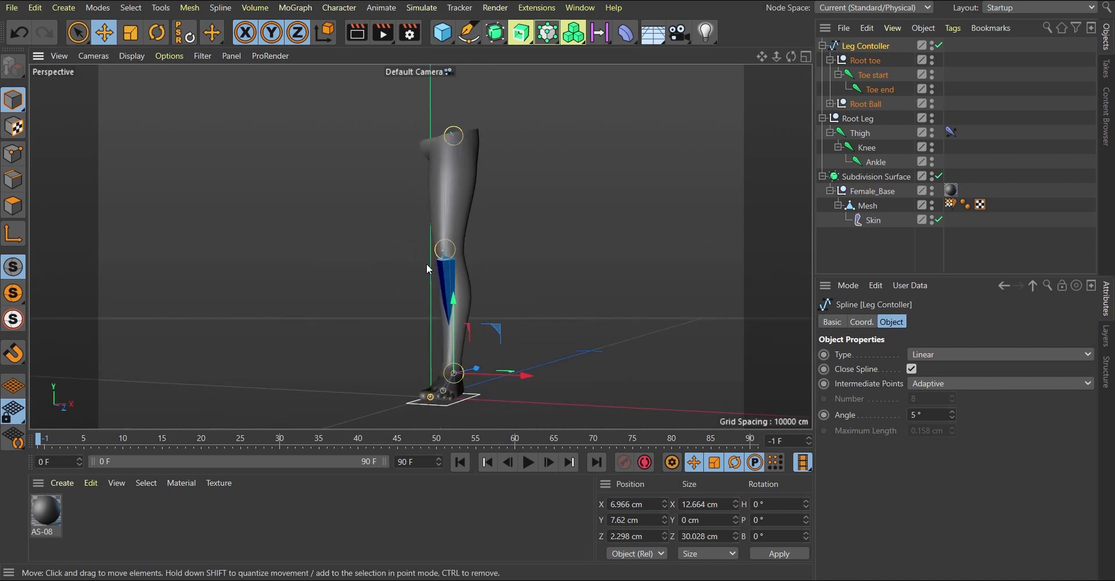
{"action": "scroll", "coordinate": [426, 263], "scroll_direction": "up", "scroll_amount": 3}
{"action": "scroll", "coordinate": [470, 251], "scroll_direction": "down", "scroll_amount": 5}
{"action": "scroll", "coordinate": [455, 312], "scroll_direction": "up", "scroll_amount": 5}
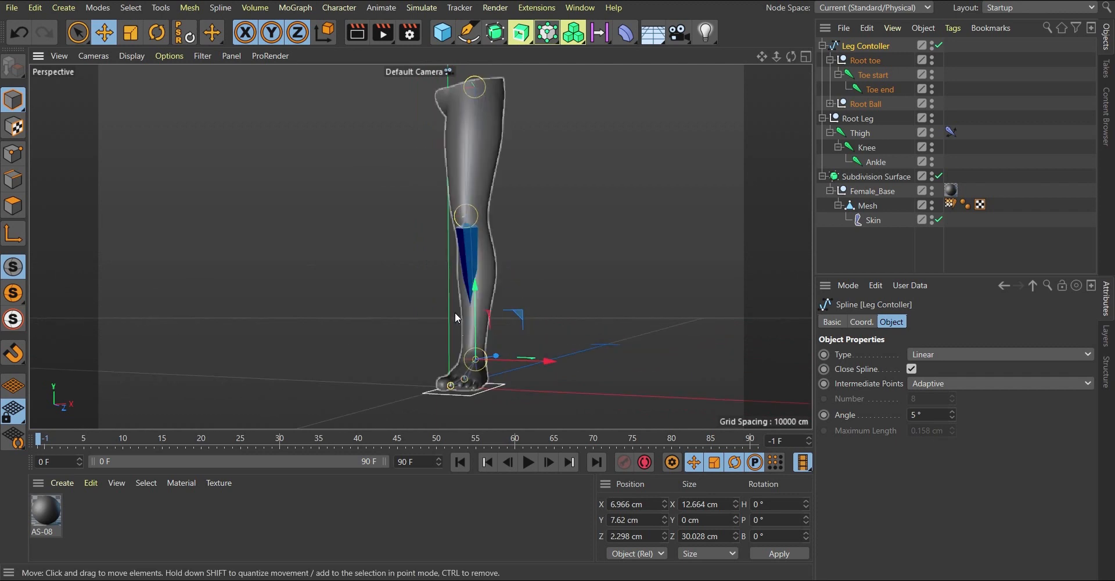